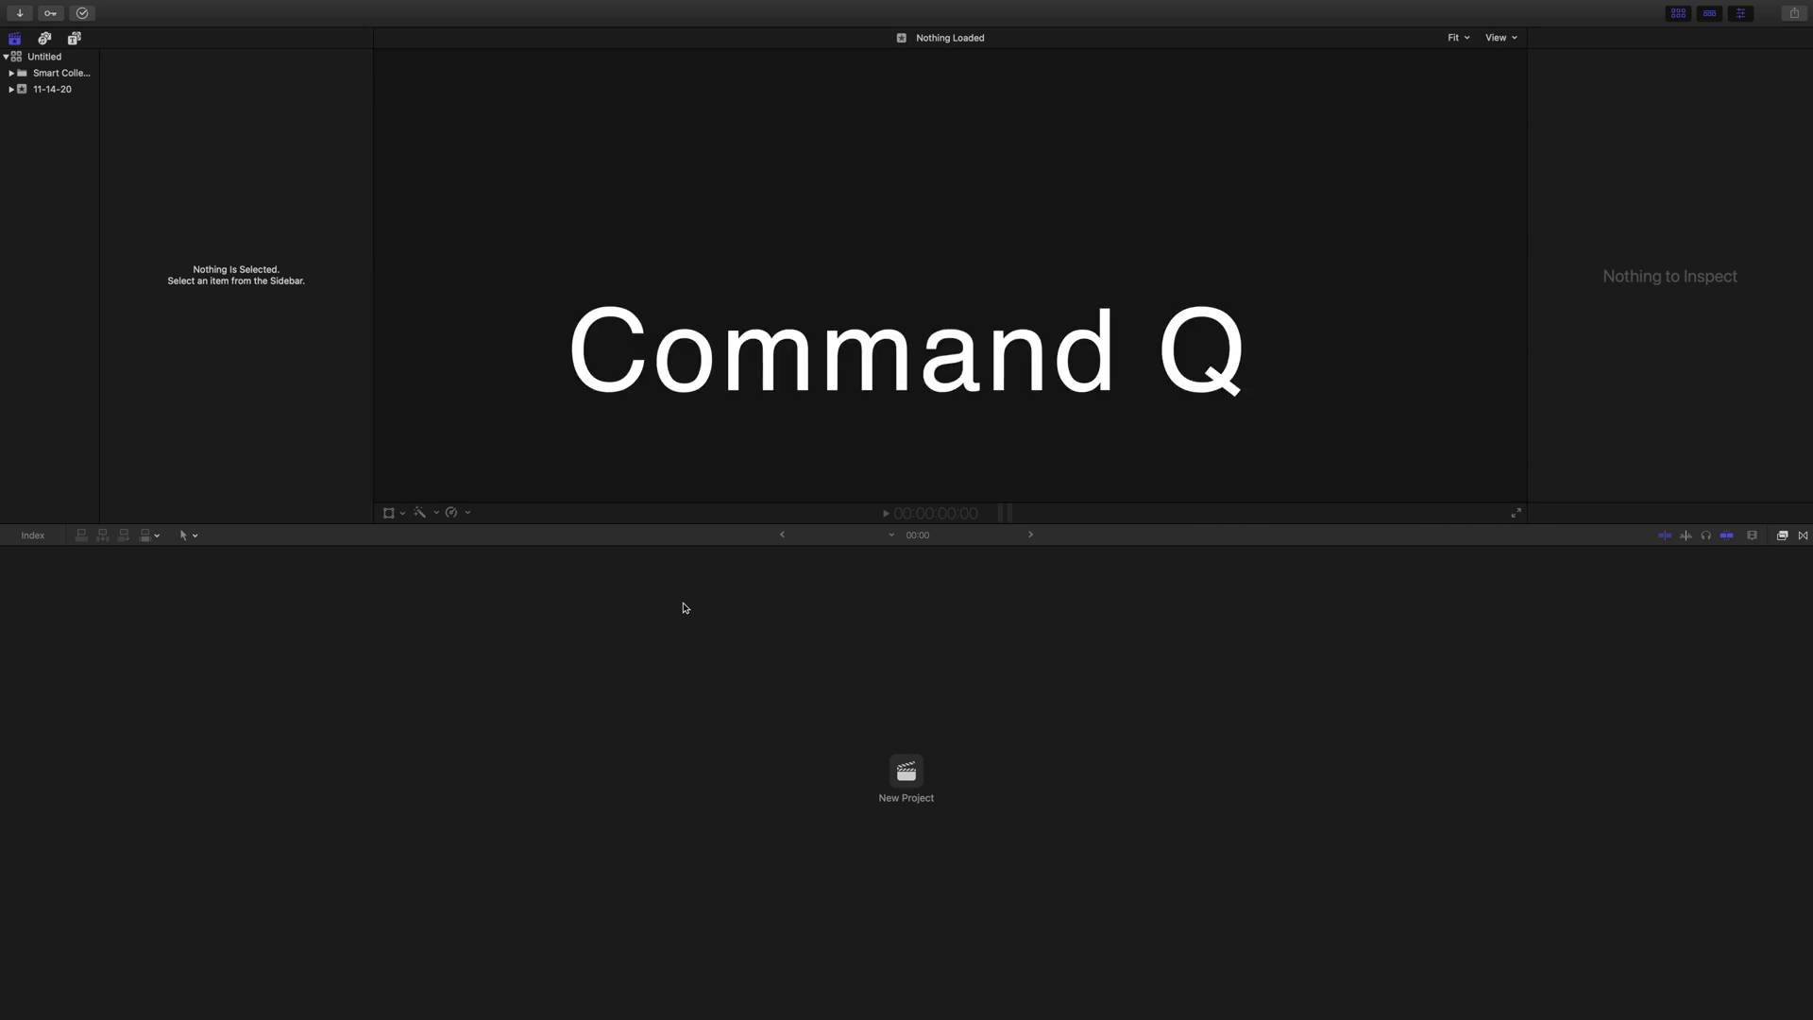
- Quit Final Cut Pro and switch to the Dropbox page holding the Juan Niño Transitions folder
key(super+q)
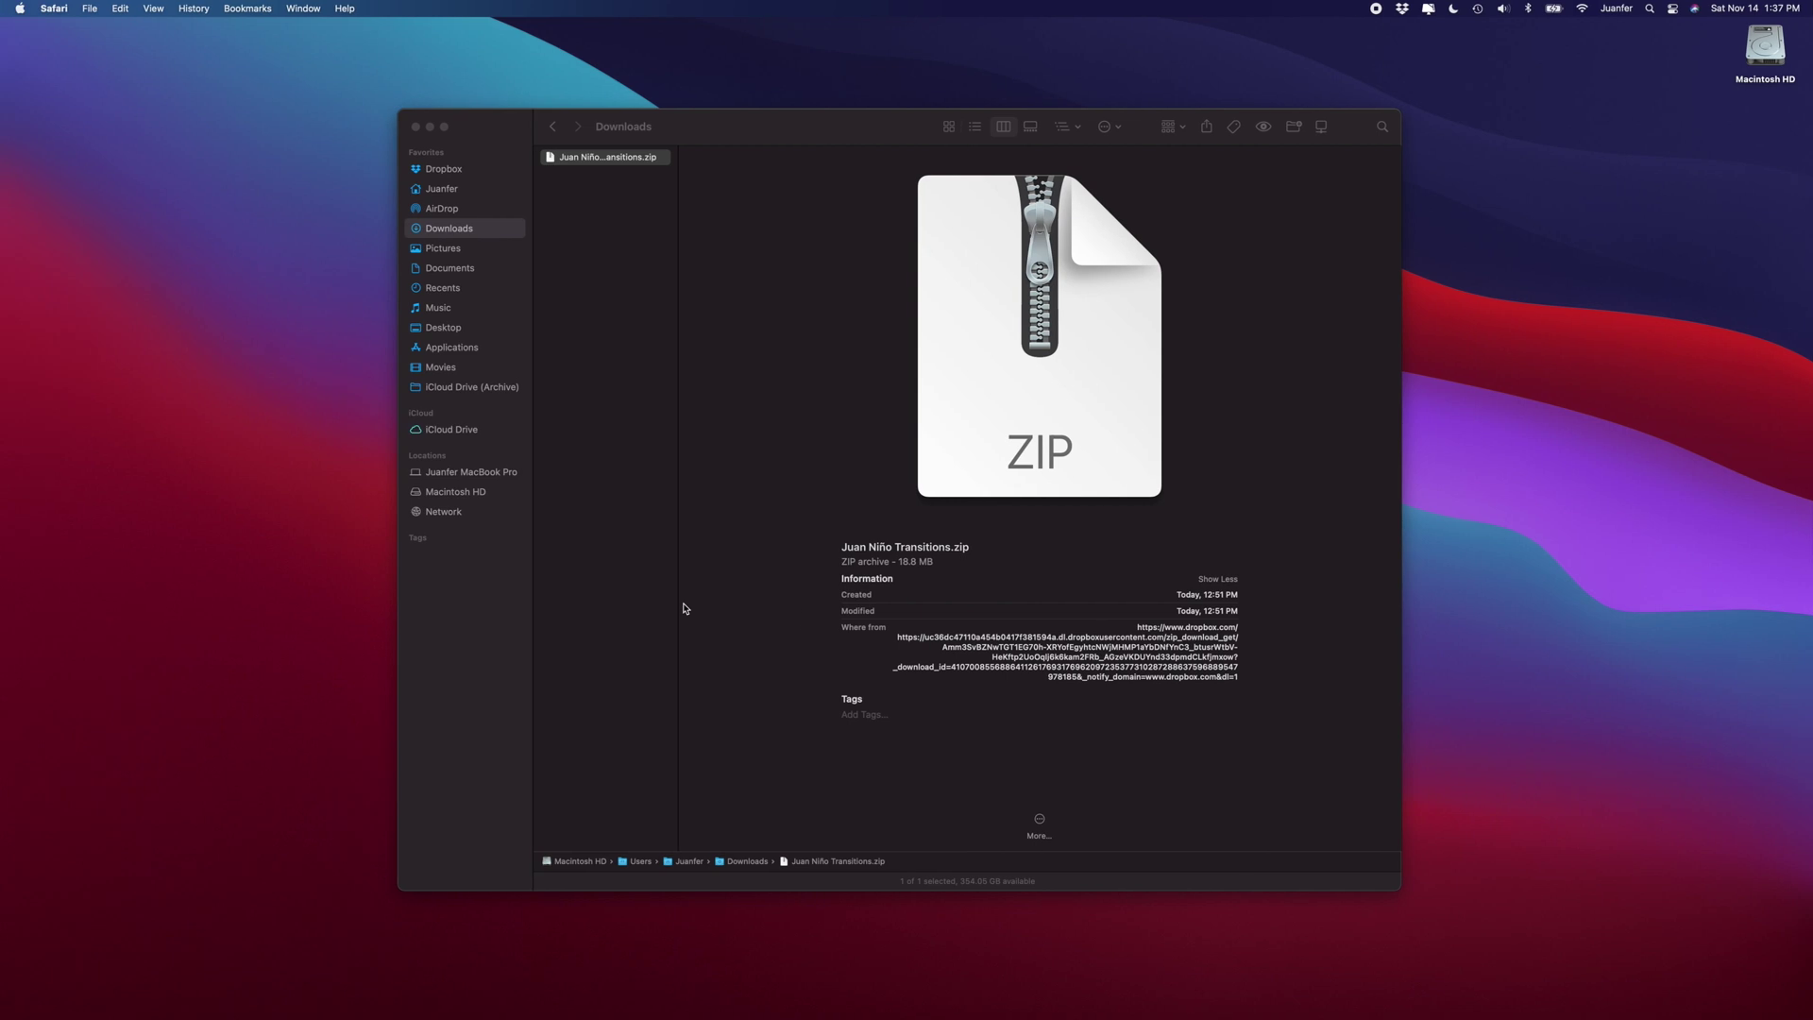
key(ctrl+Right)
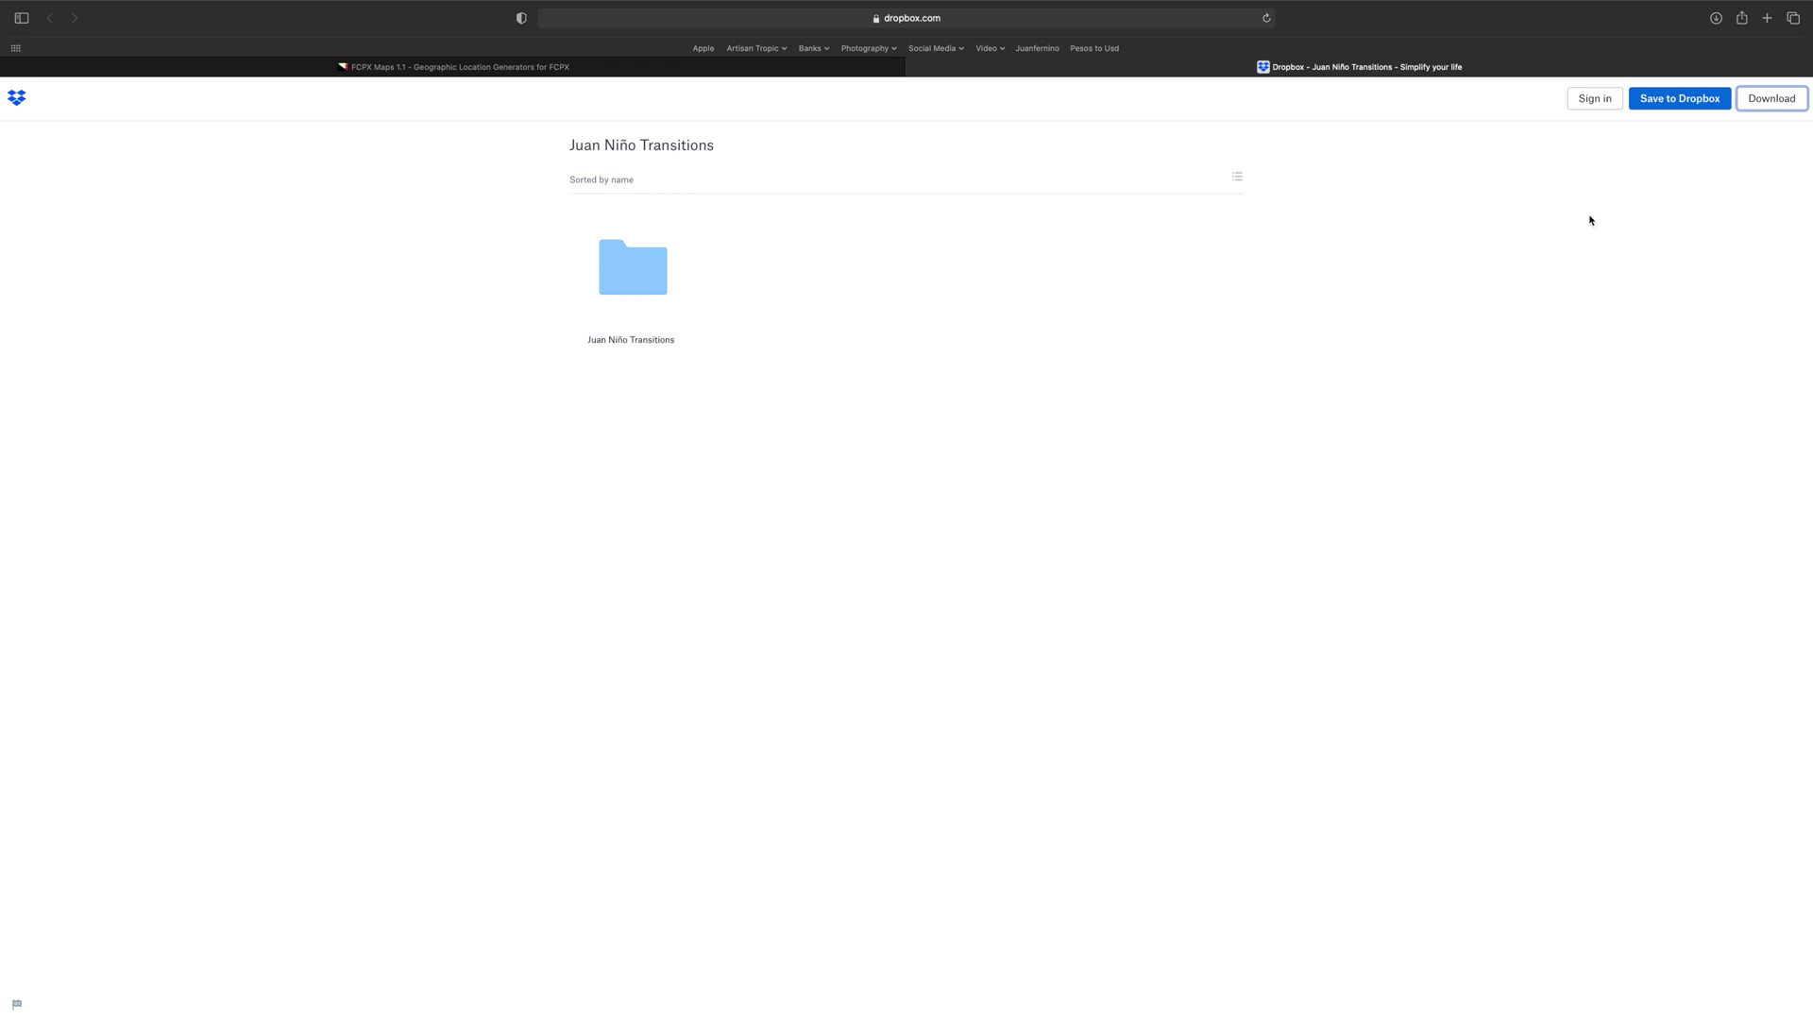
- Download the Juan Niño Transitions ZIP from Dropbox and unzip it in Downloads
click(1779, 99)
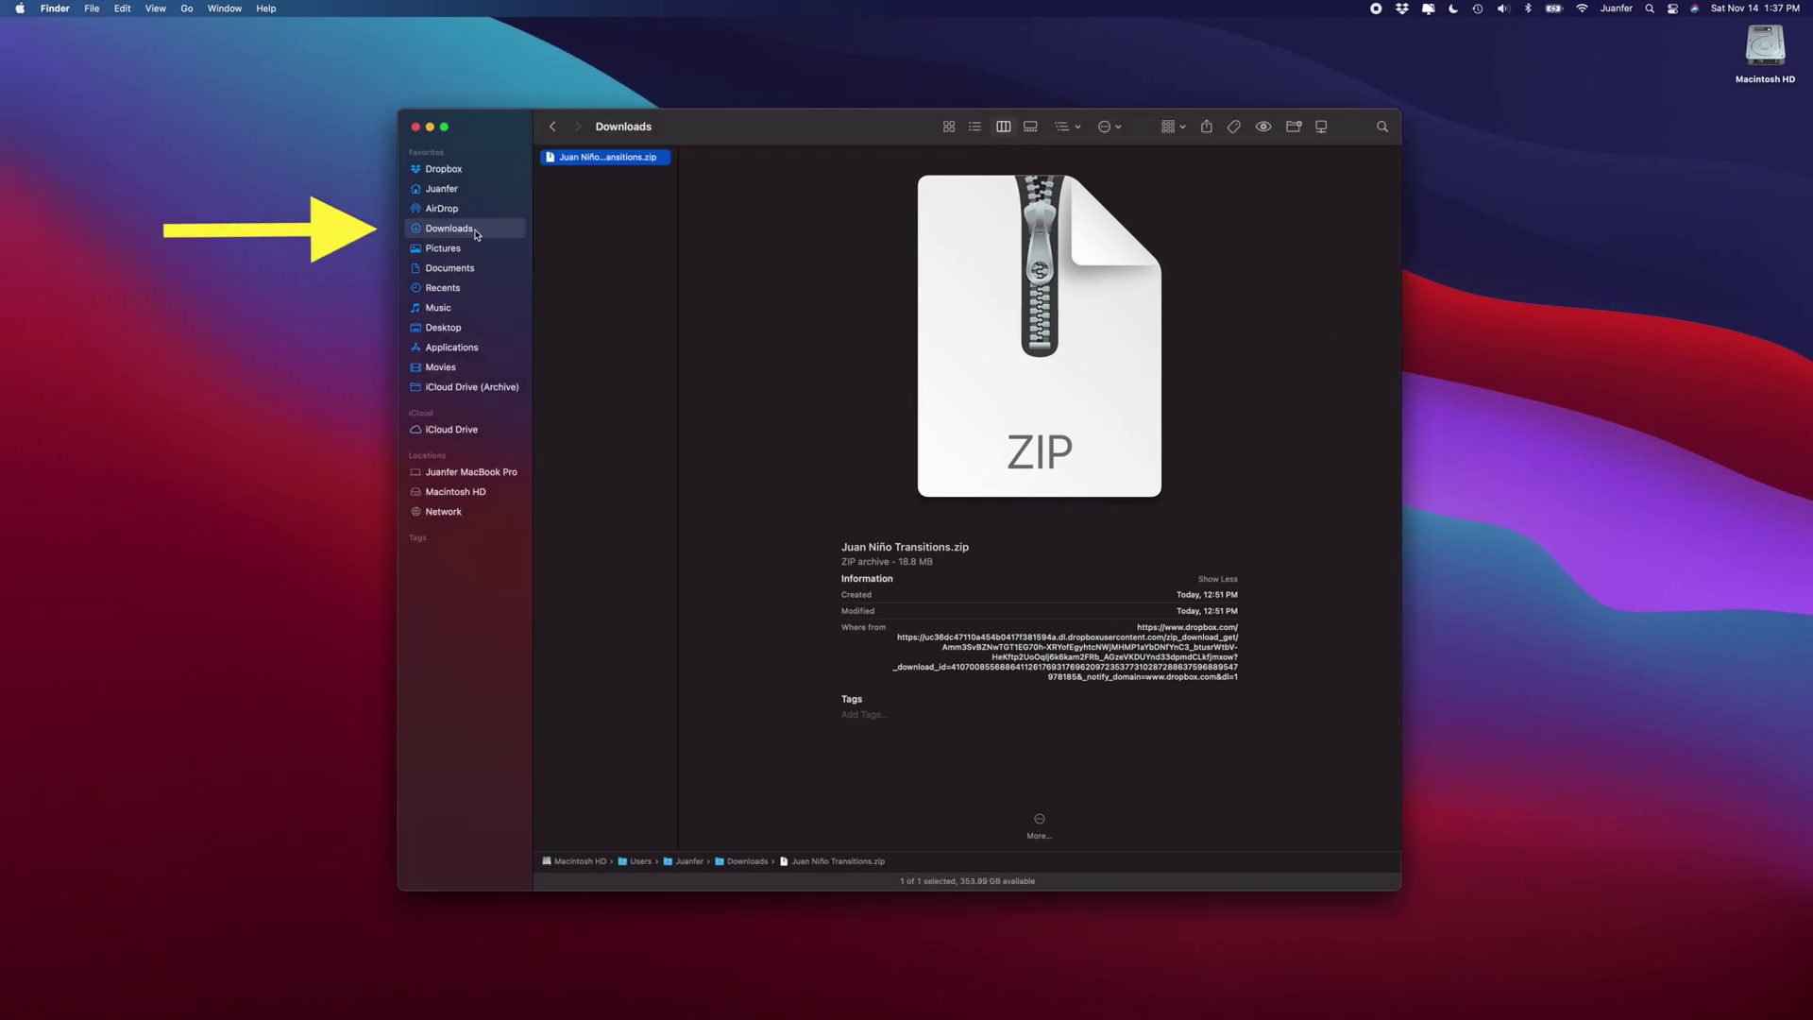
double_click(615, 158)
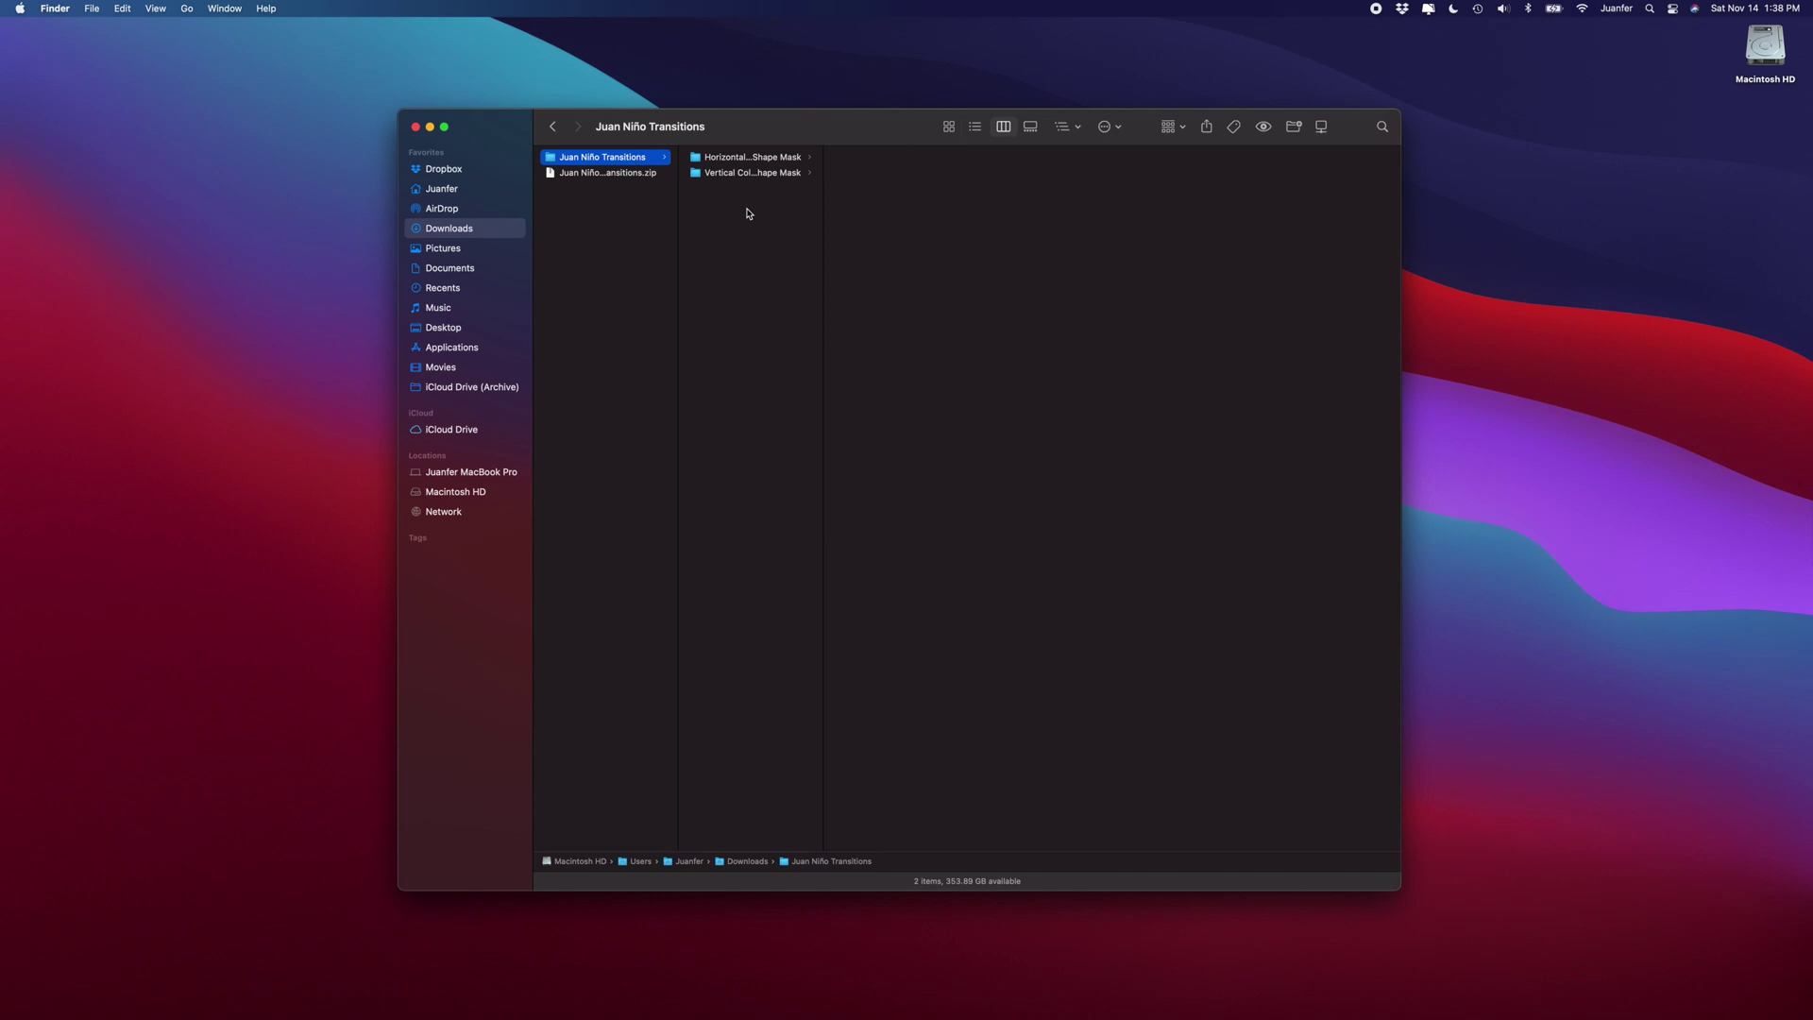
- Switch to the FCPX Maps 1.1 product page and show its System Requirements table
key(ctrl+Right)
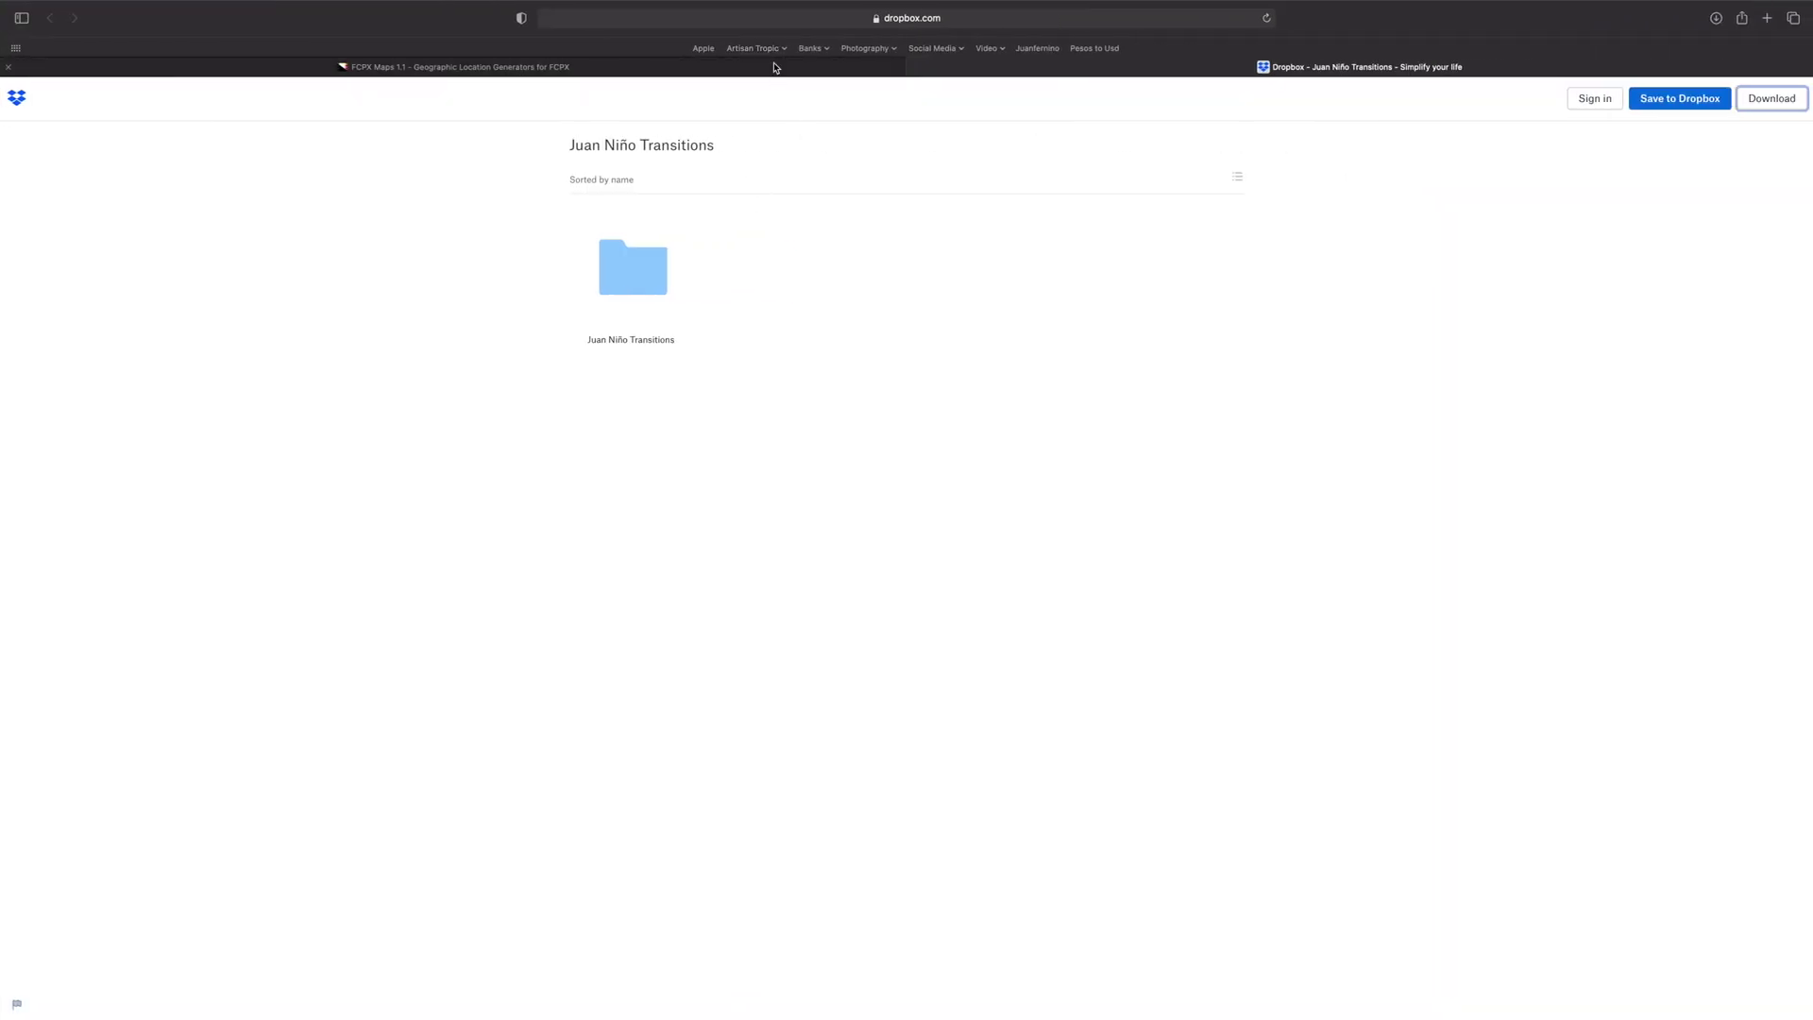
click(774, 67)
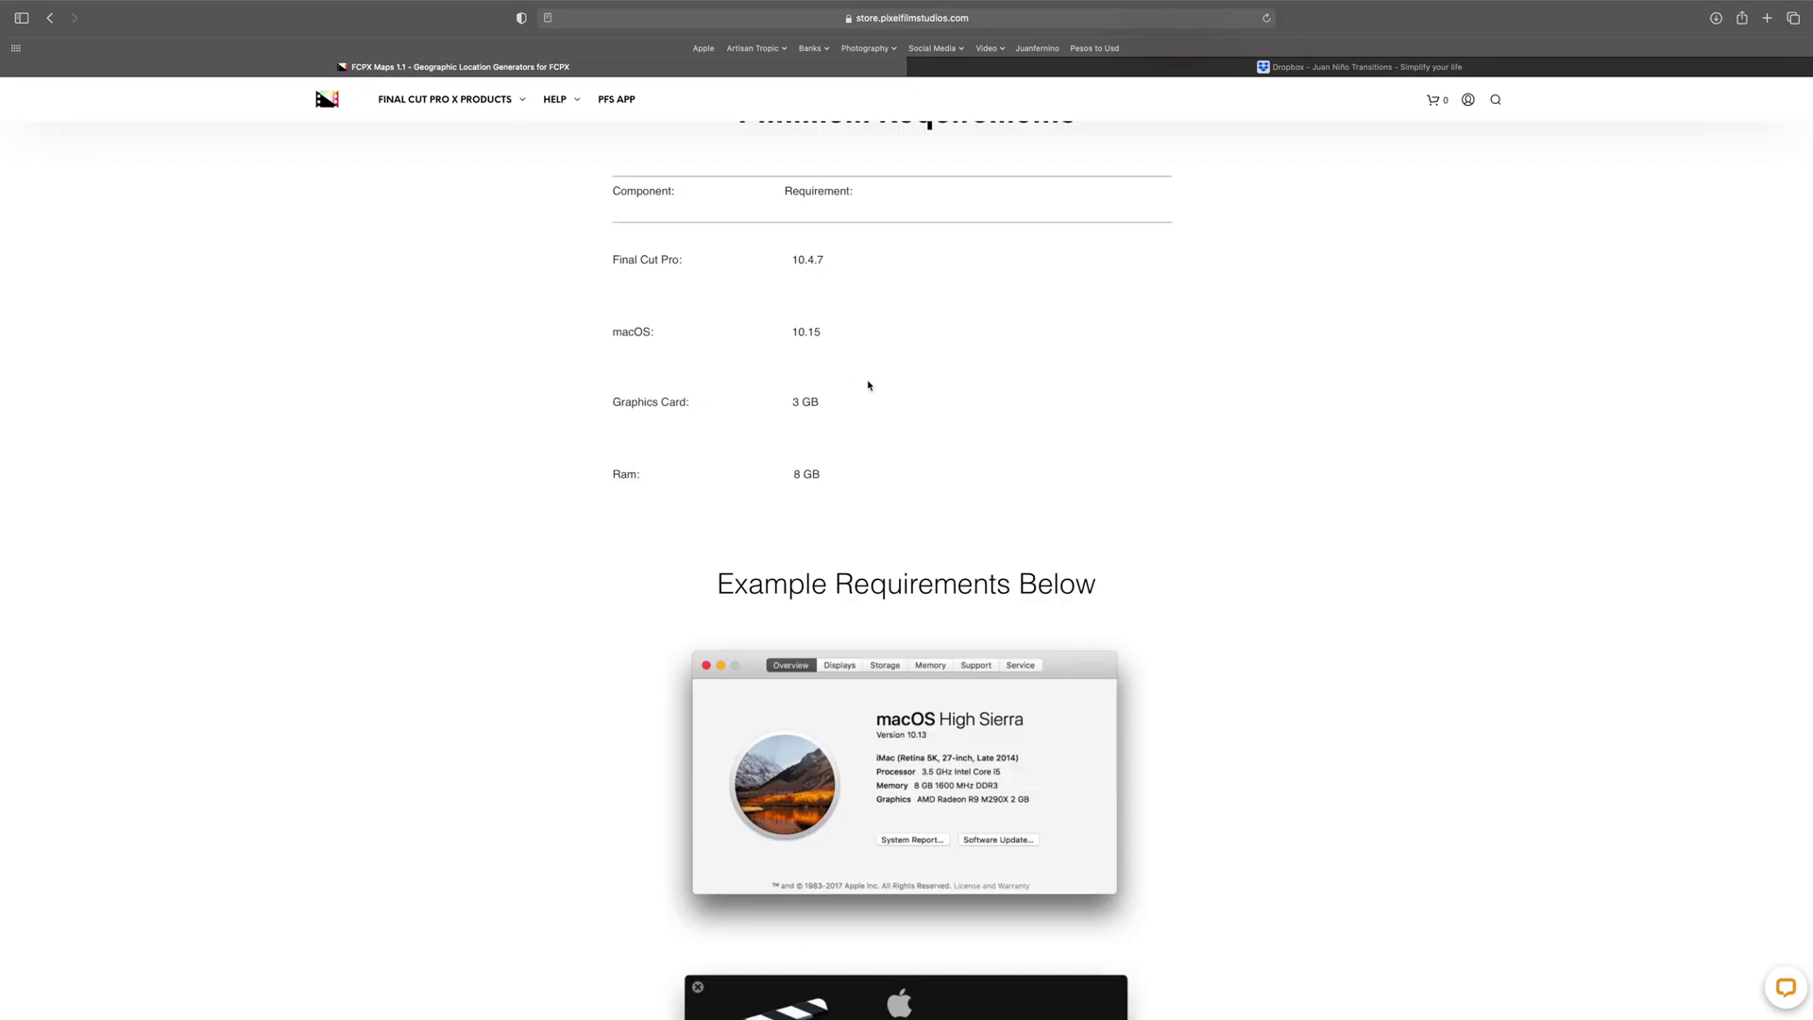
scroll(875, 392, up, 10)
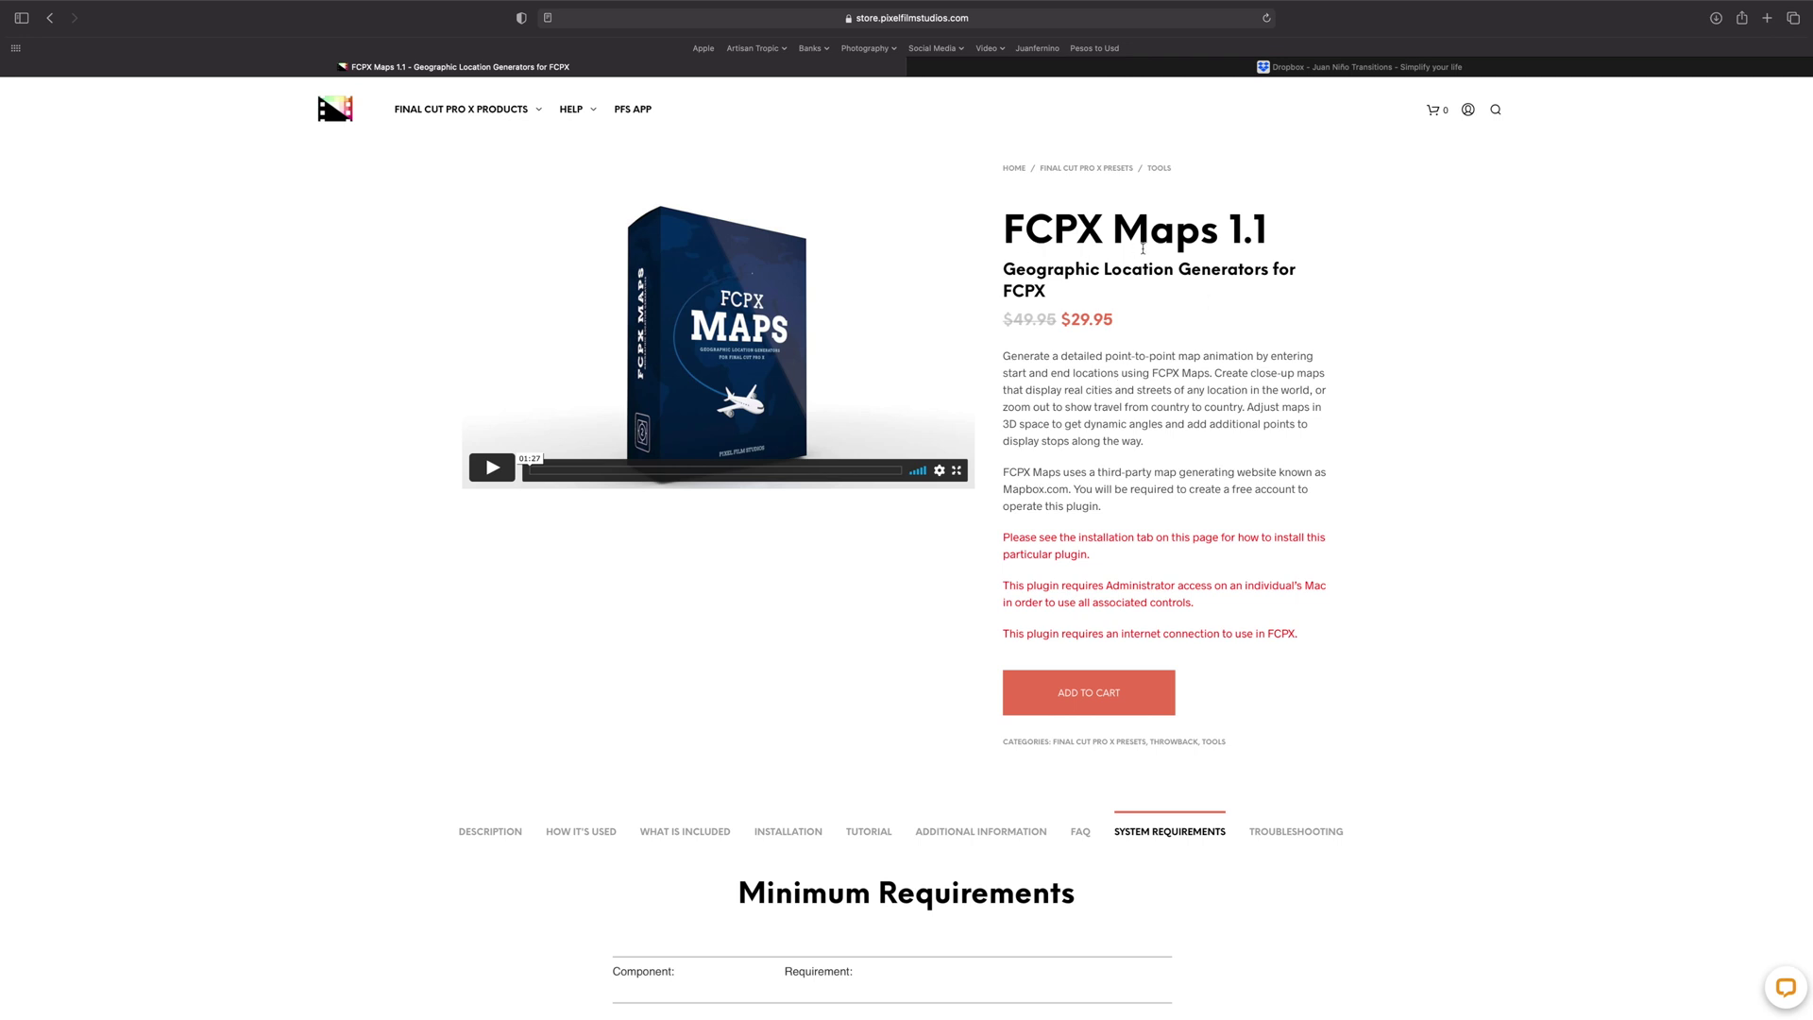
scroll(1151, 246, down, 5)
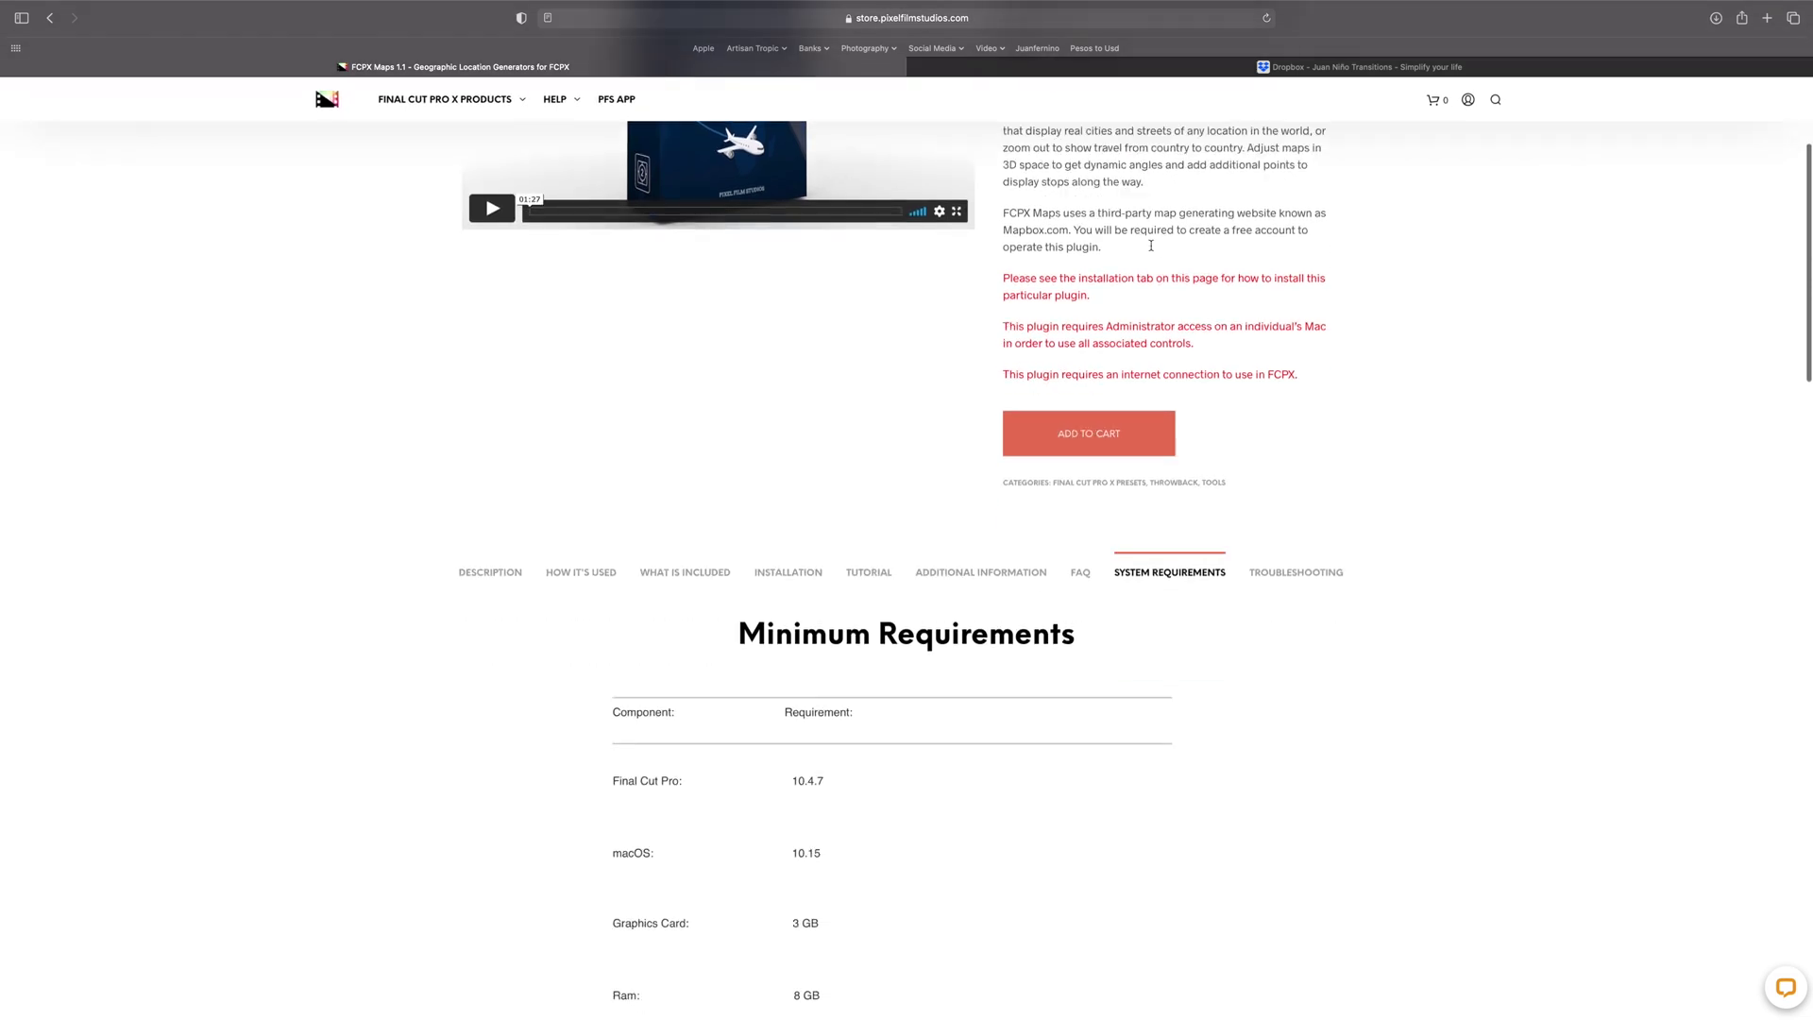
click(1161, 385)
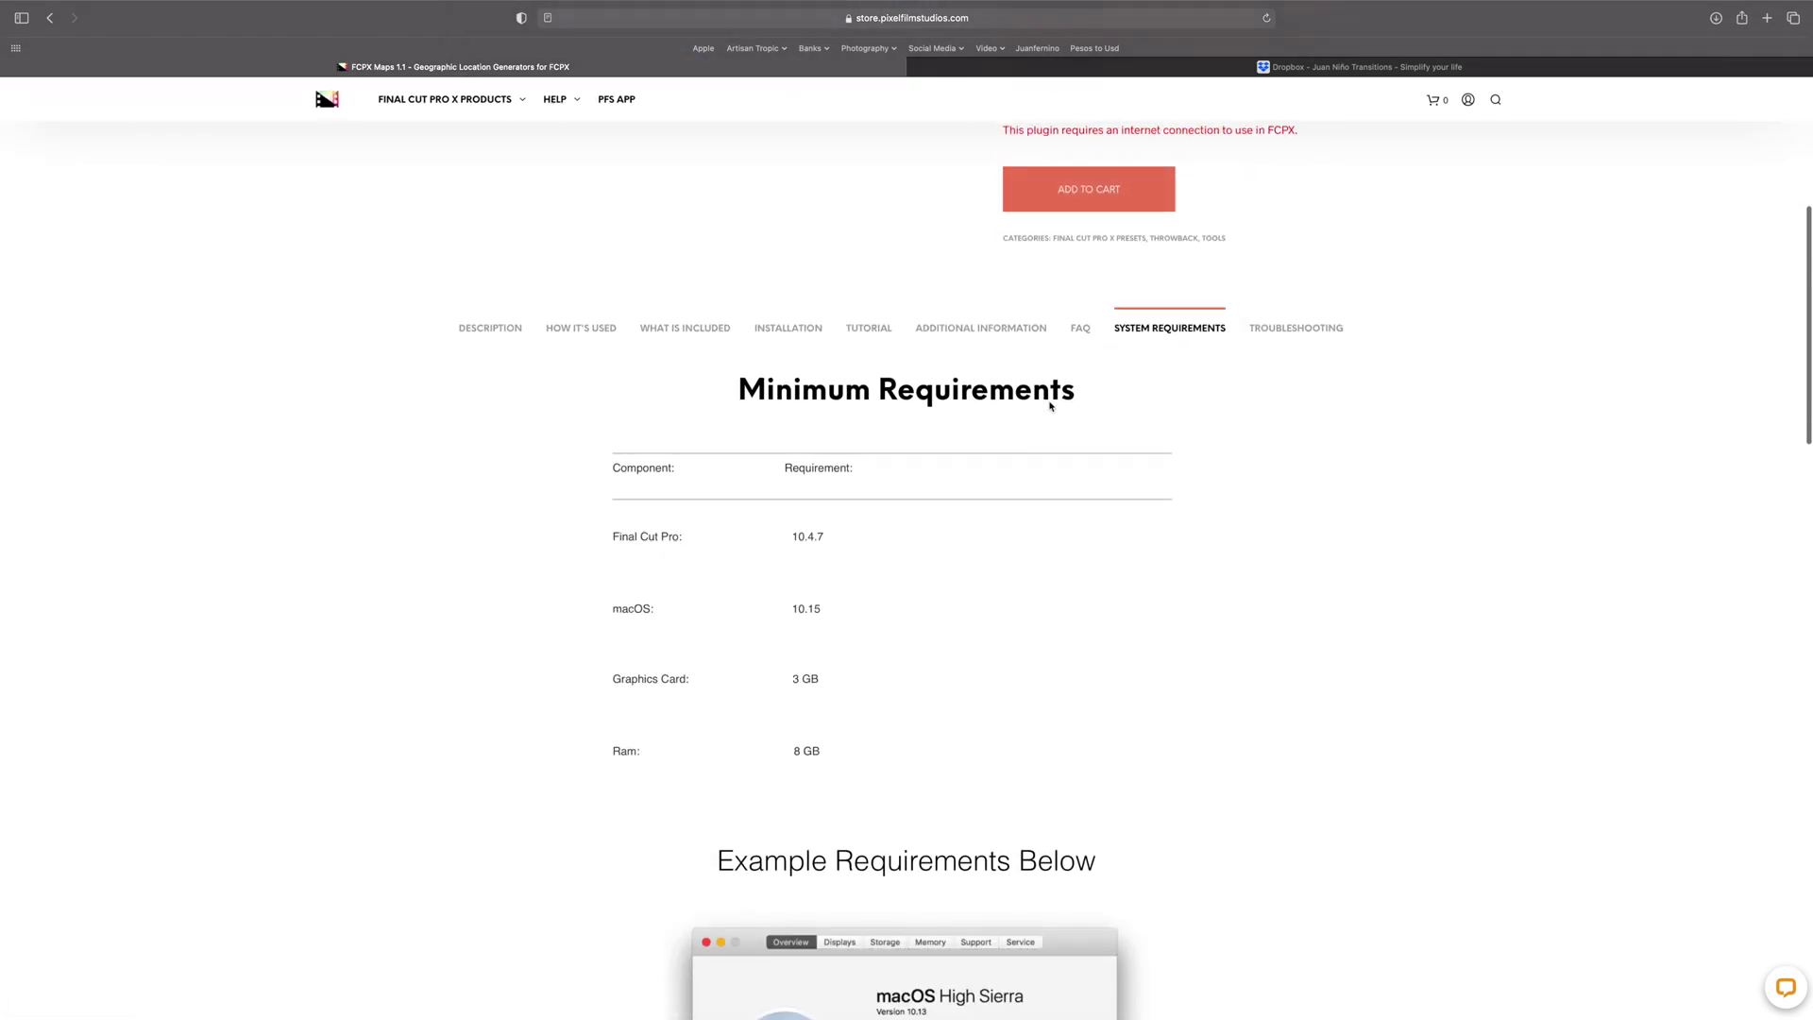
scroll(964, 350, down, 2)
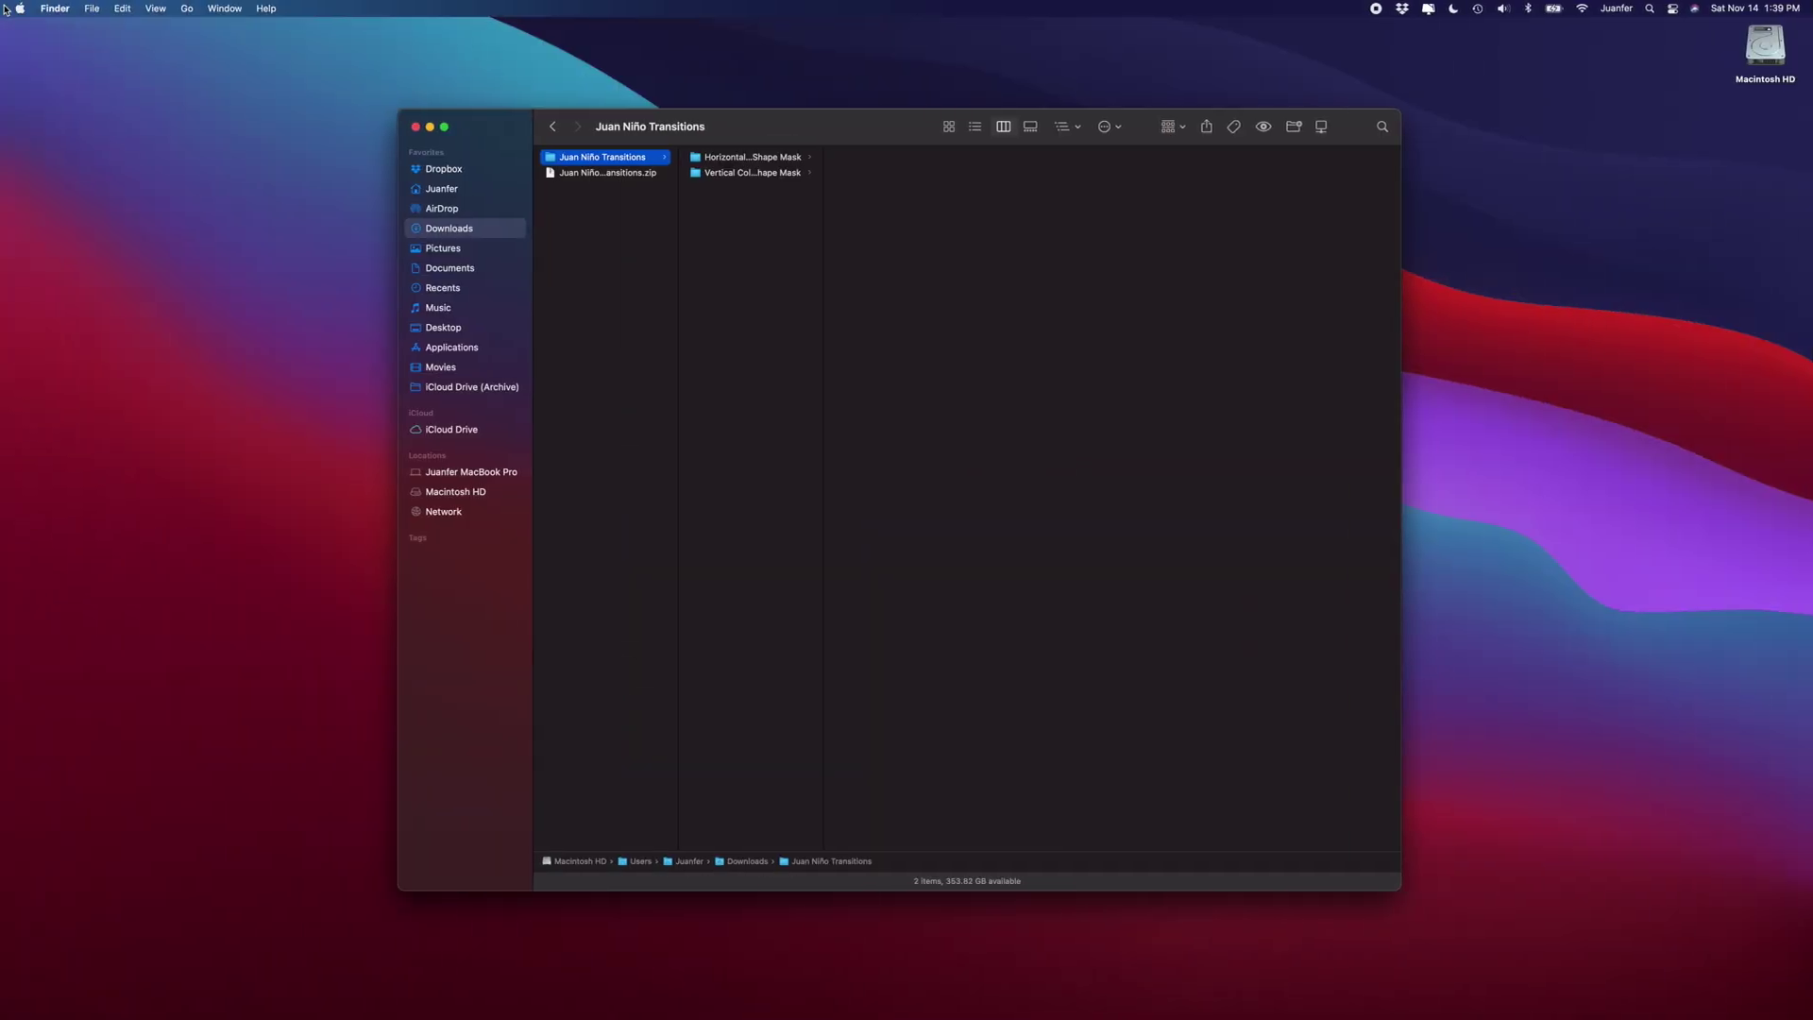
- Open About This Mac from the Apple menu to see macOS Big Sur 11.0.1 and hardware specs
click(20, 9)
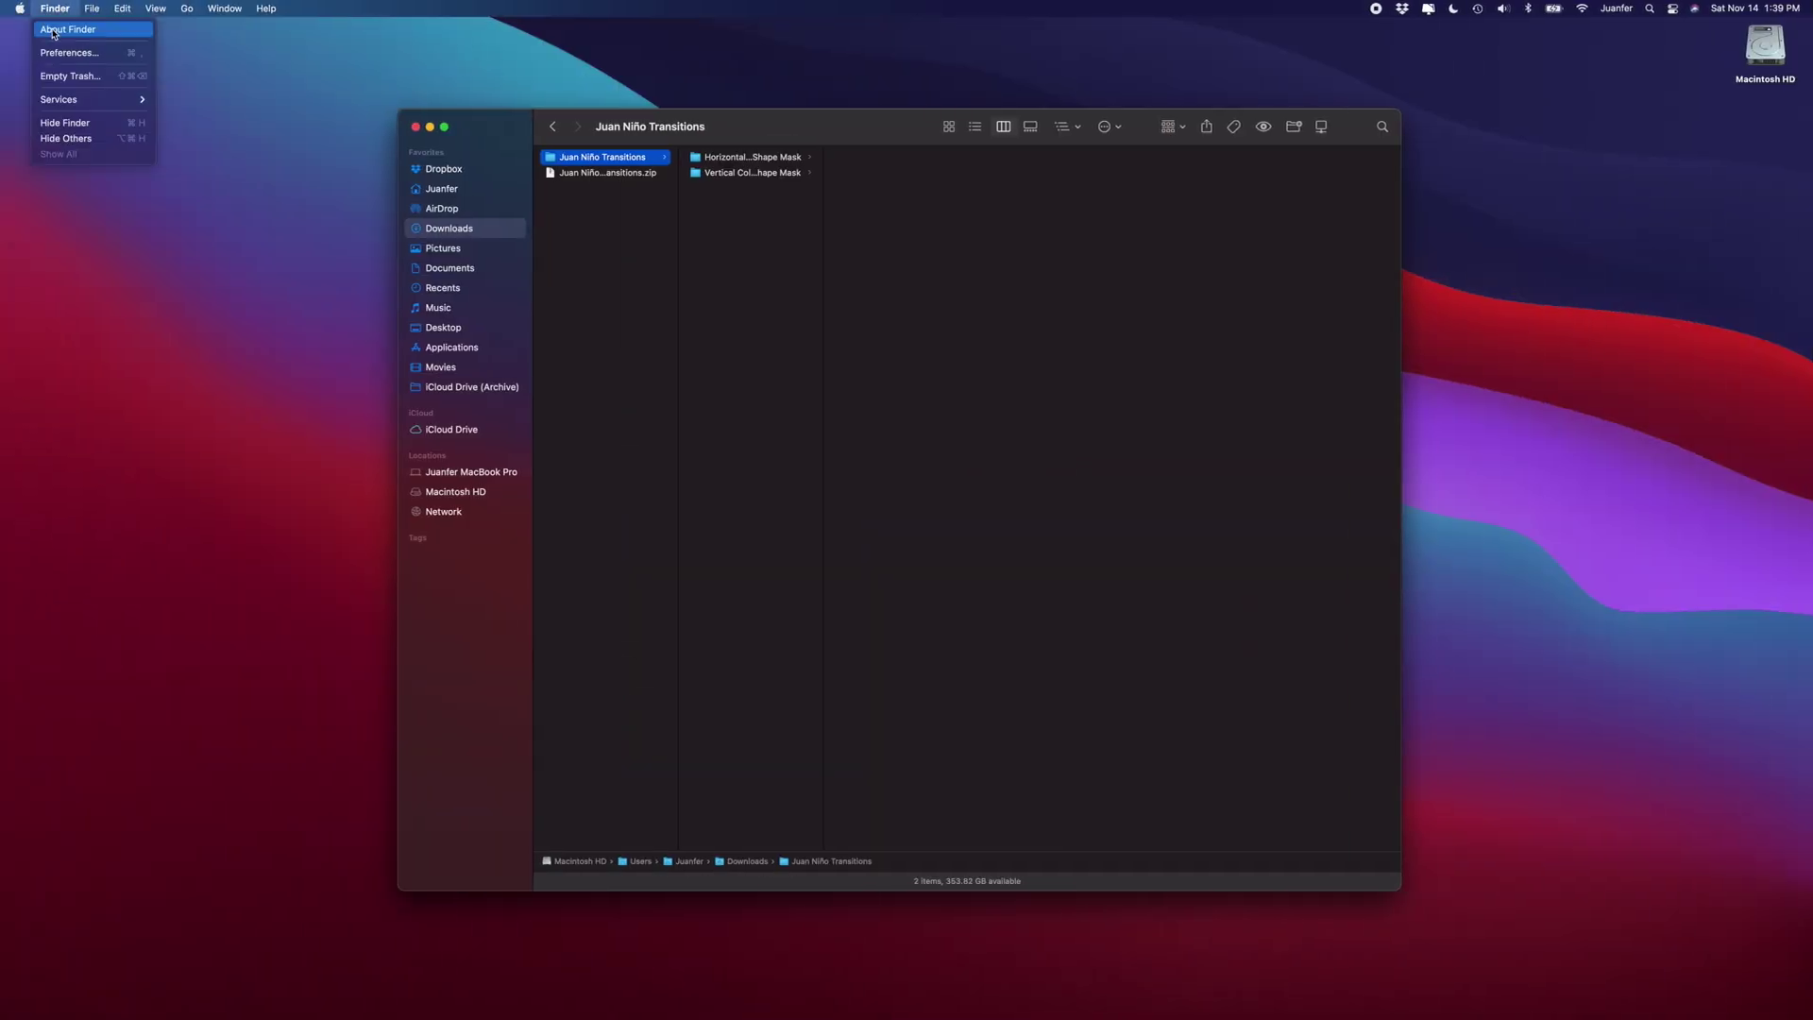
click(28, 29)
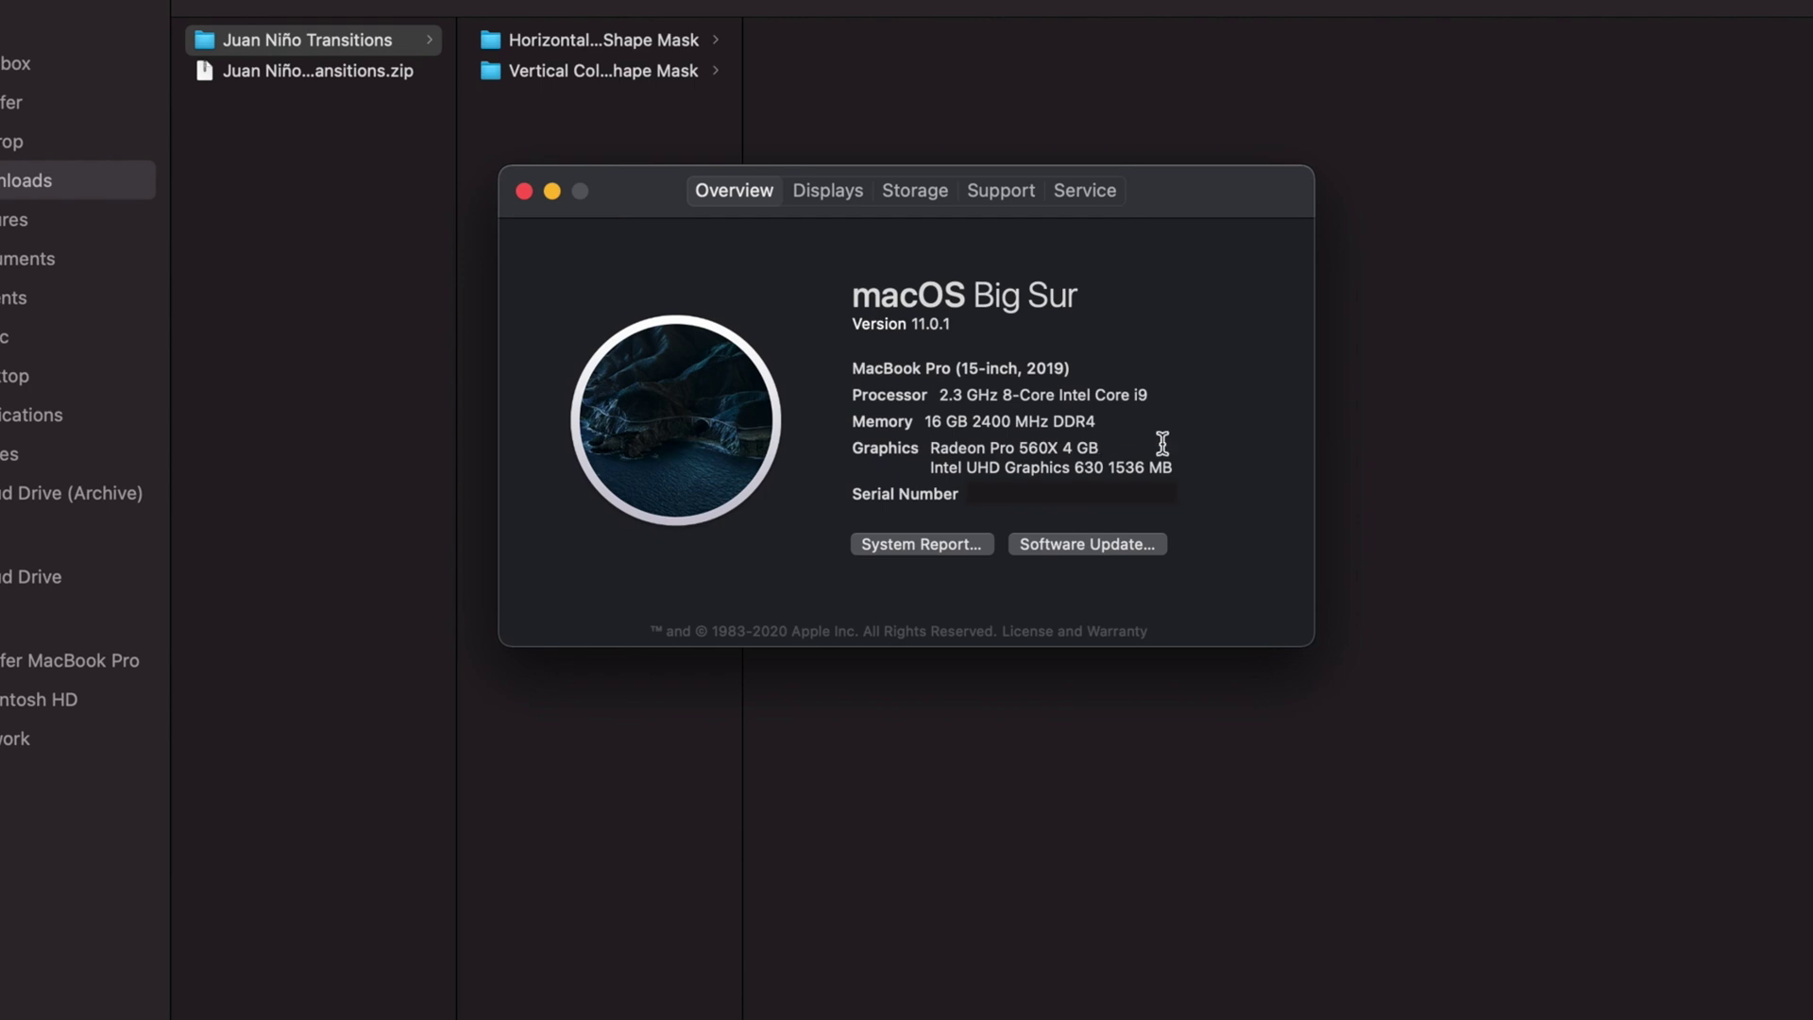
- Close About This Mac, review the Sidebar tab of Finder Preferences, then close Preferences
click(524, 191)
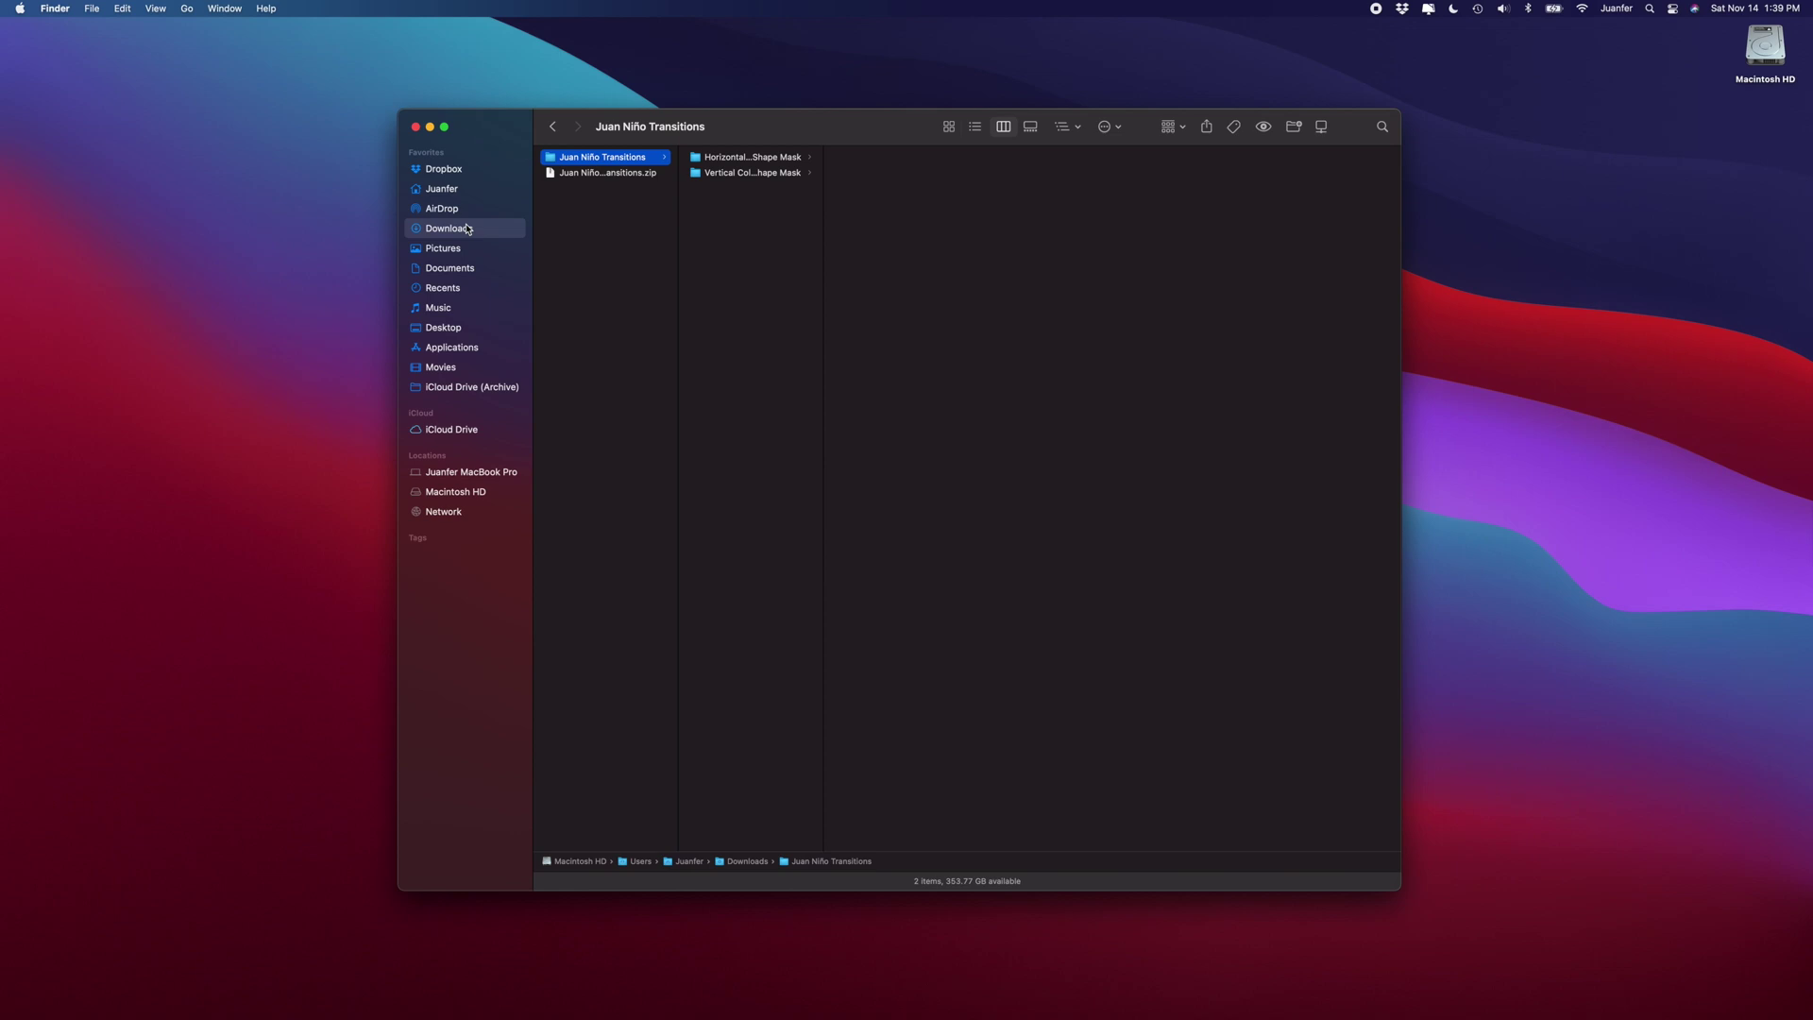
click(55, 8)
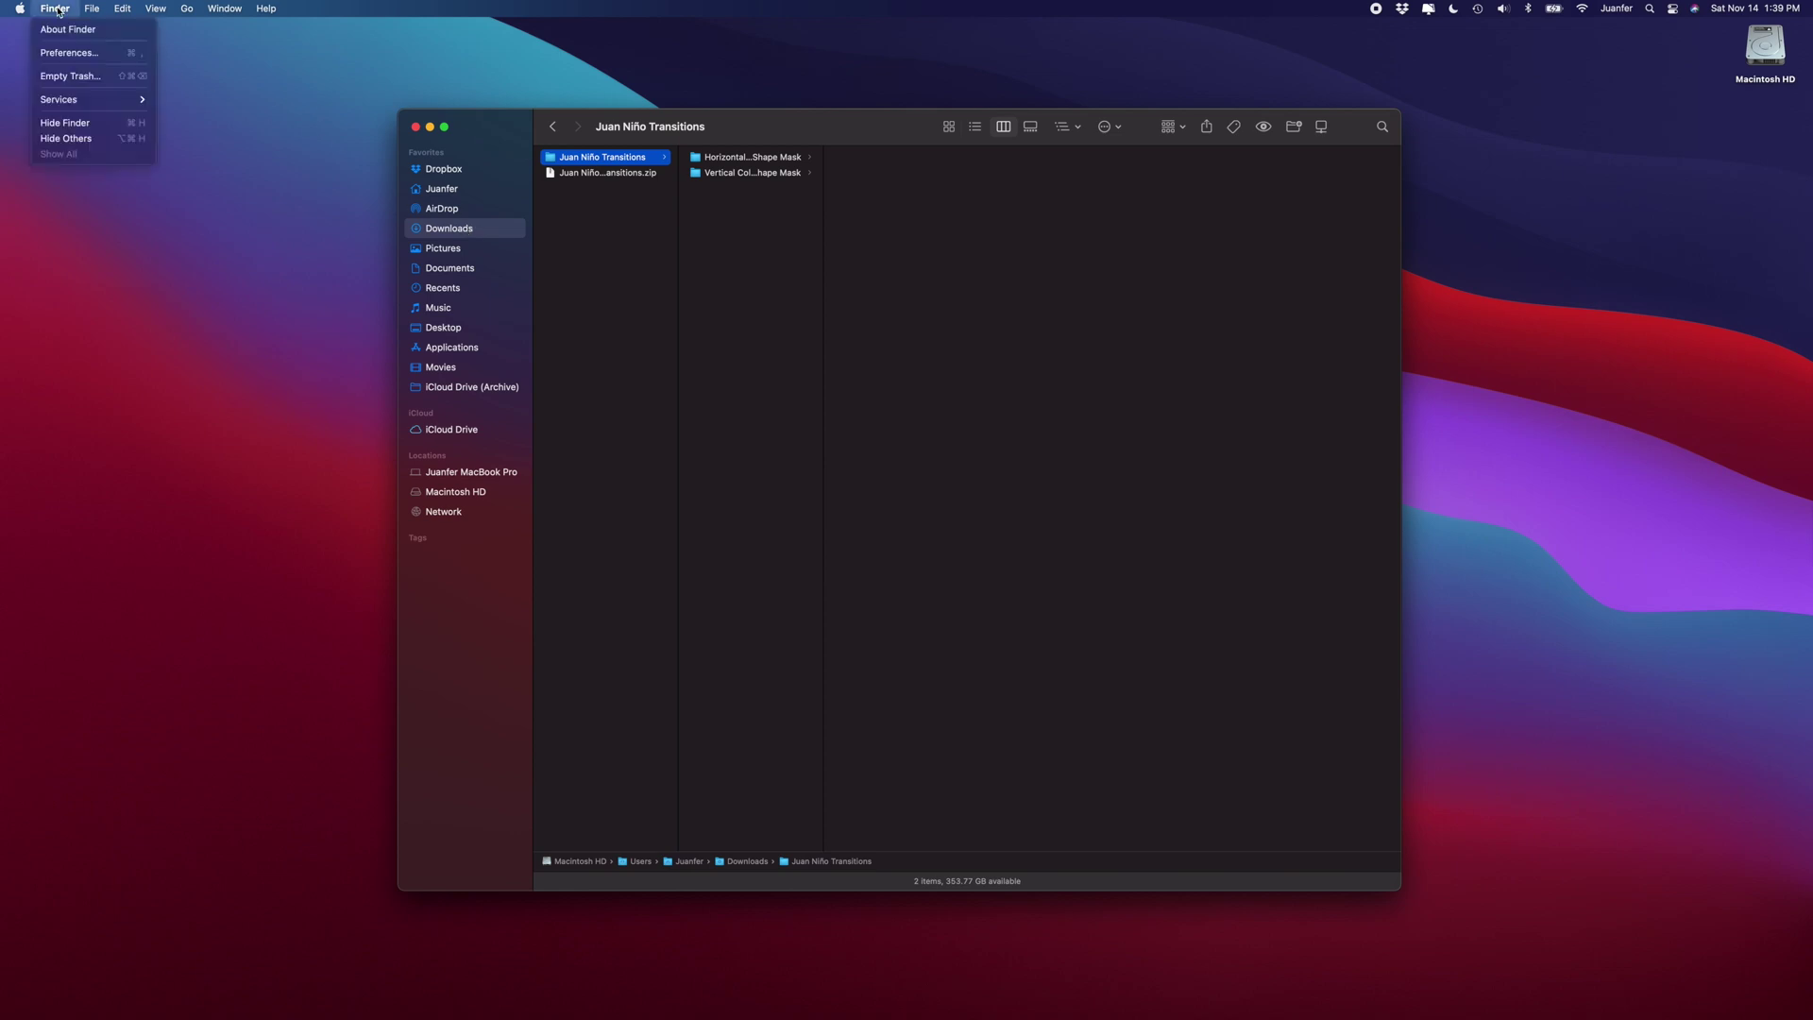
click(72, 54)
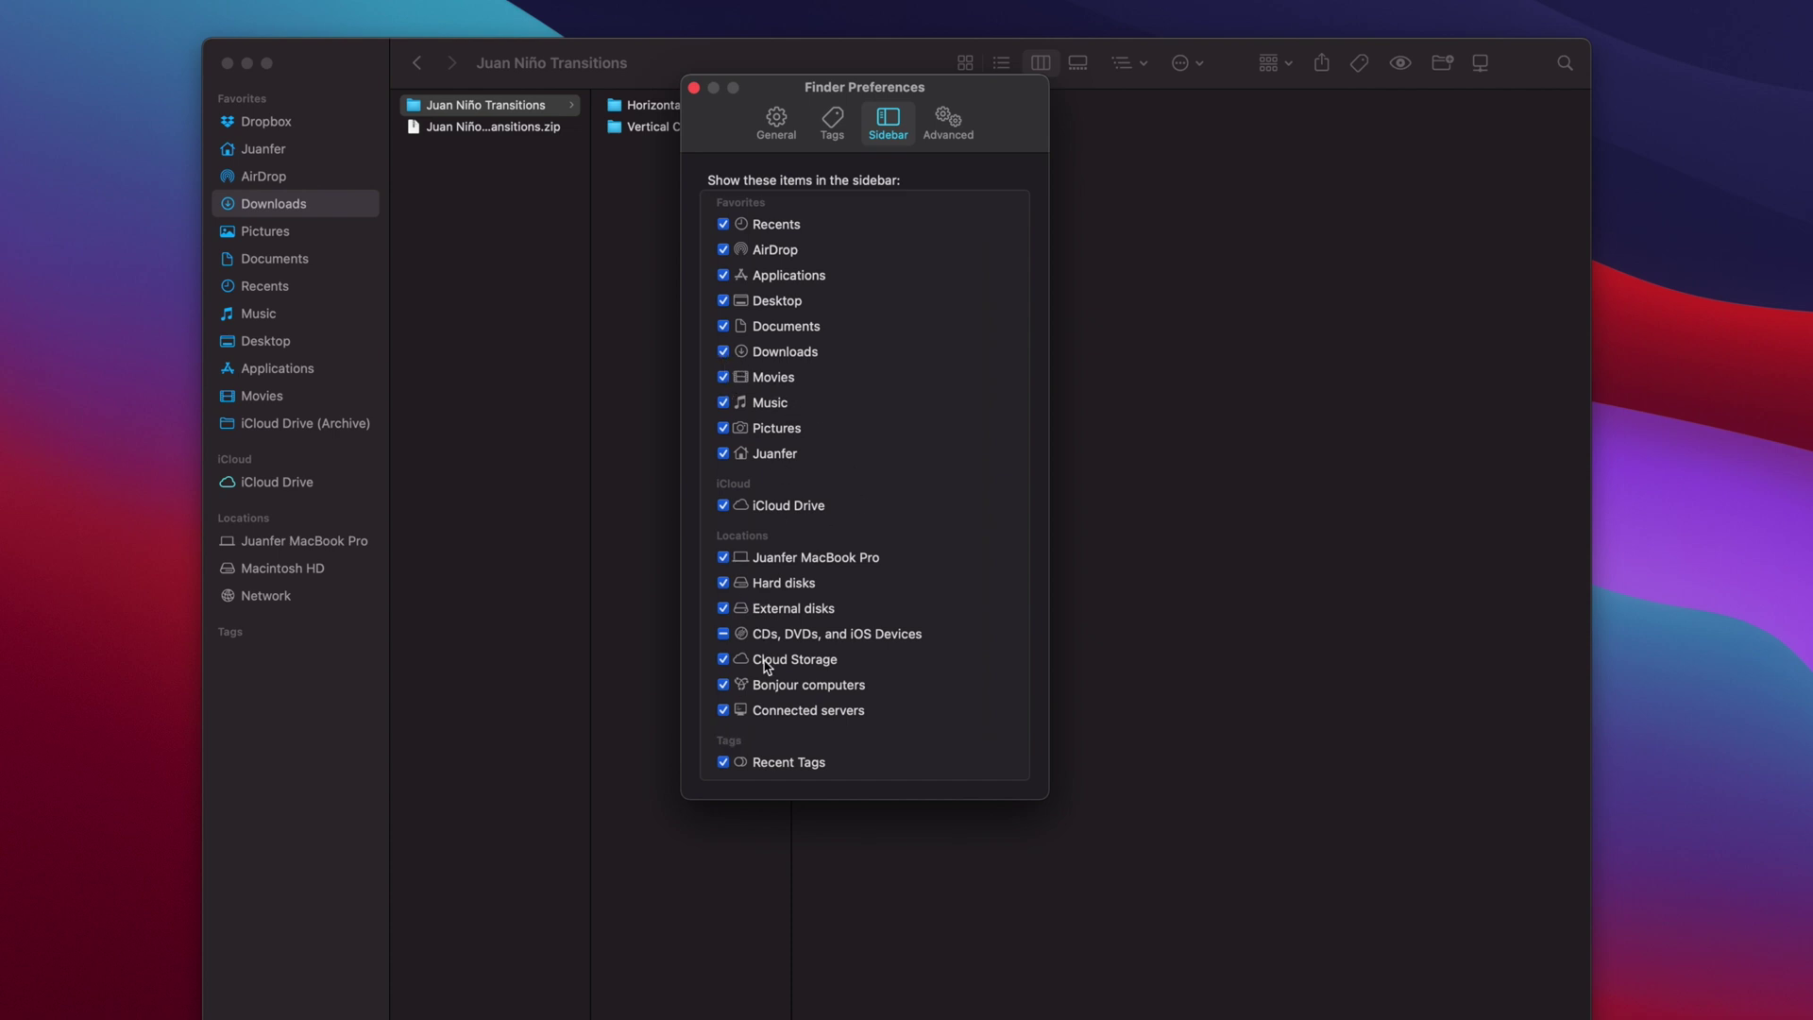
click(694, 87)
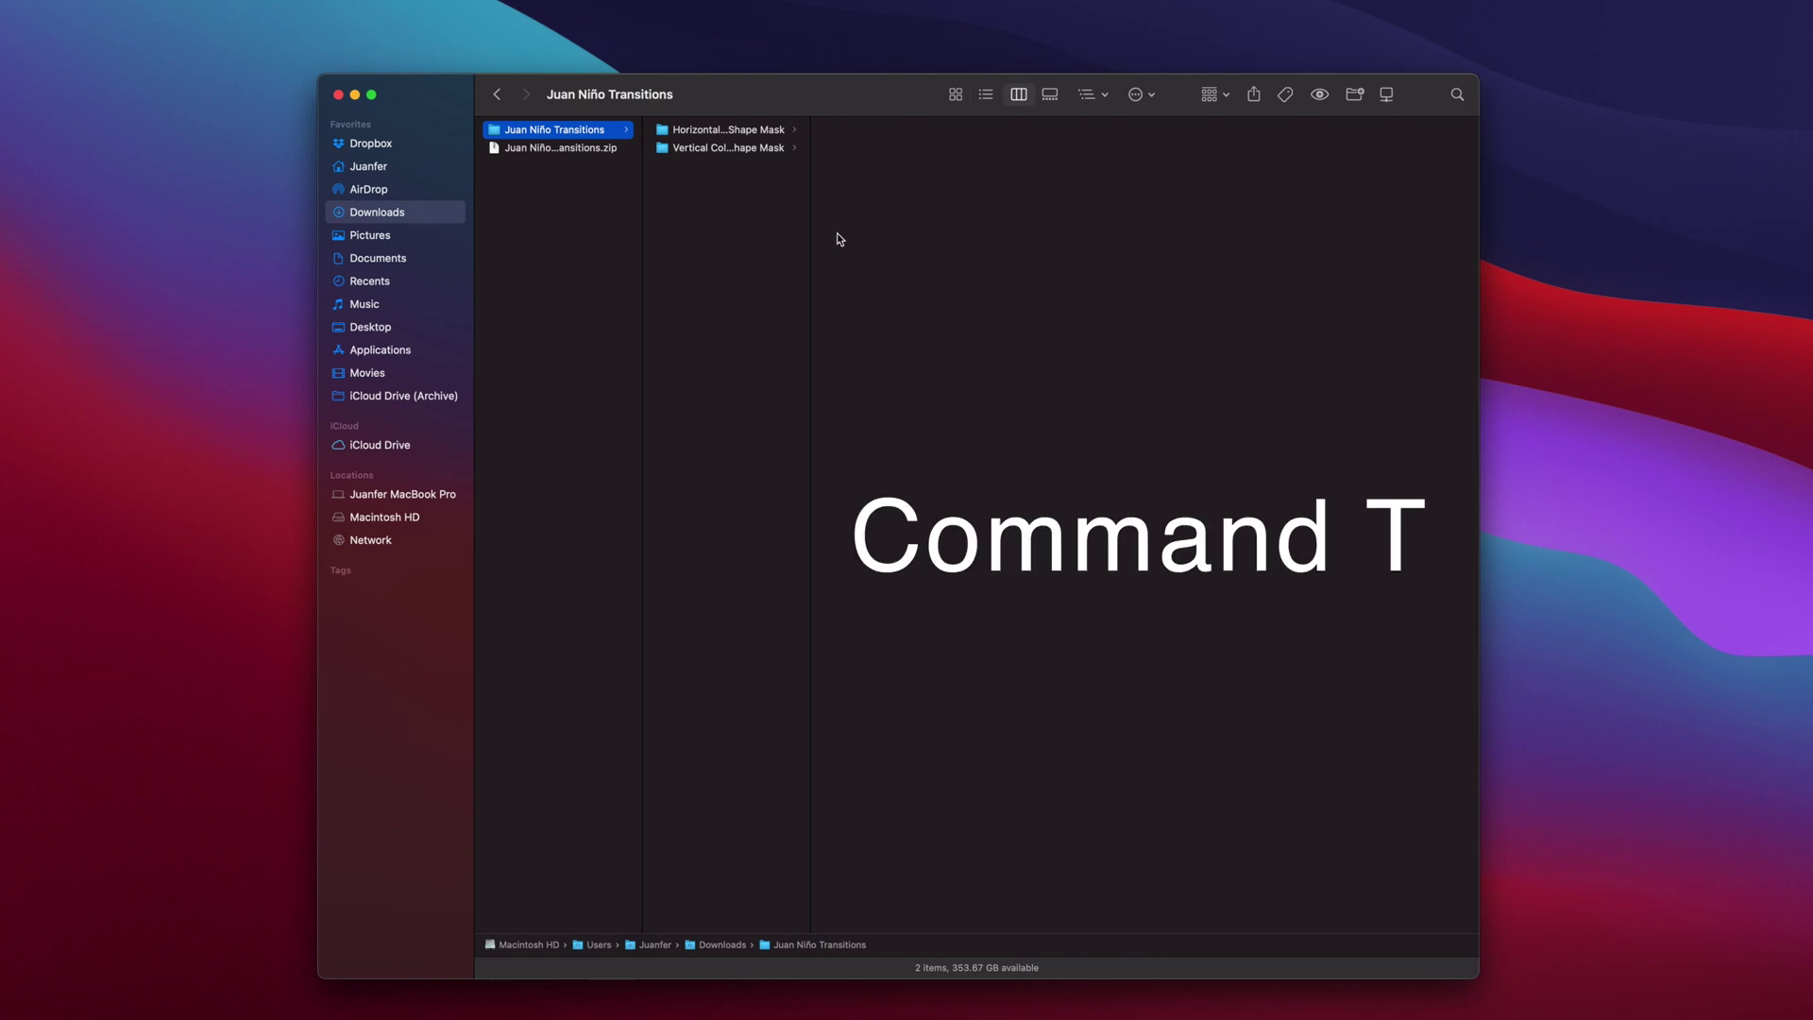
- Open a second Finder tab showing Recents with 2,180 items
key(super+t)
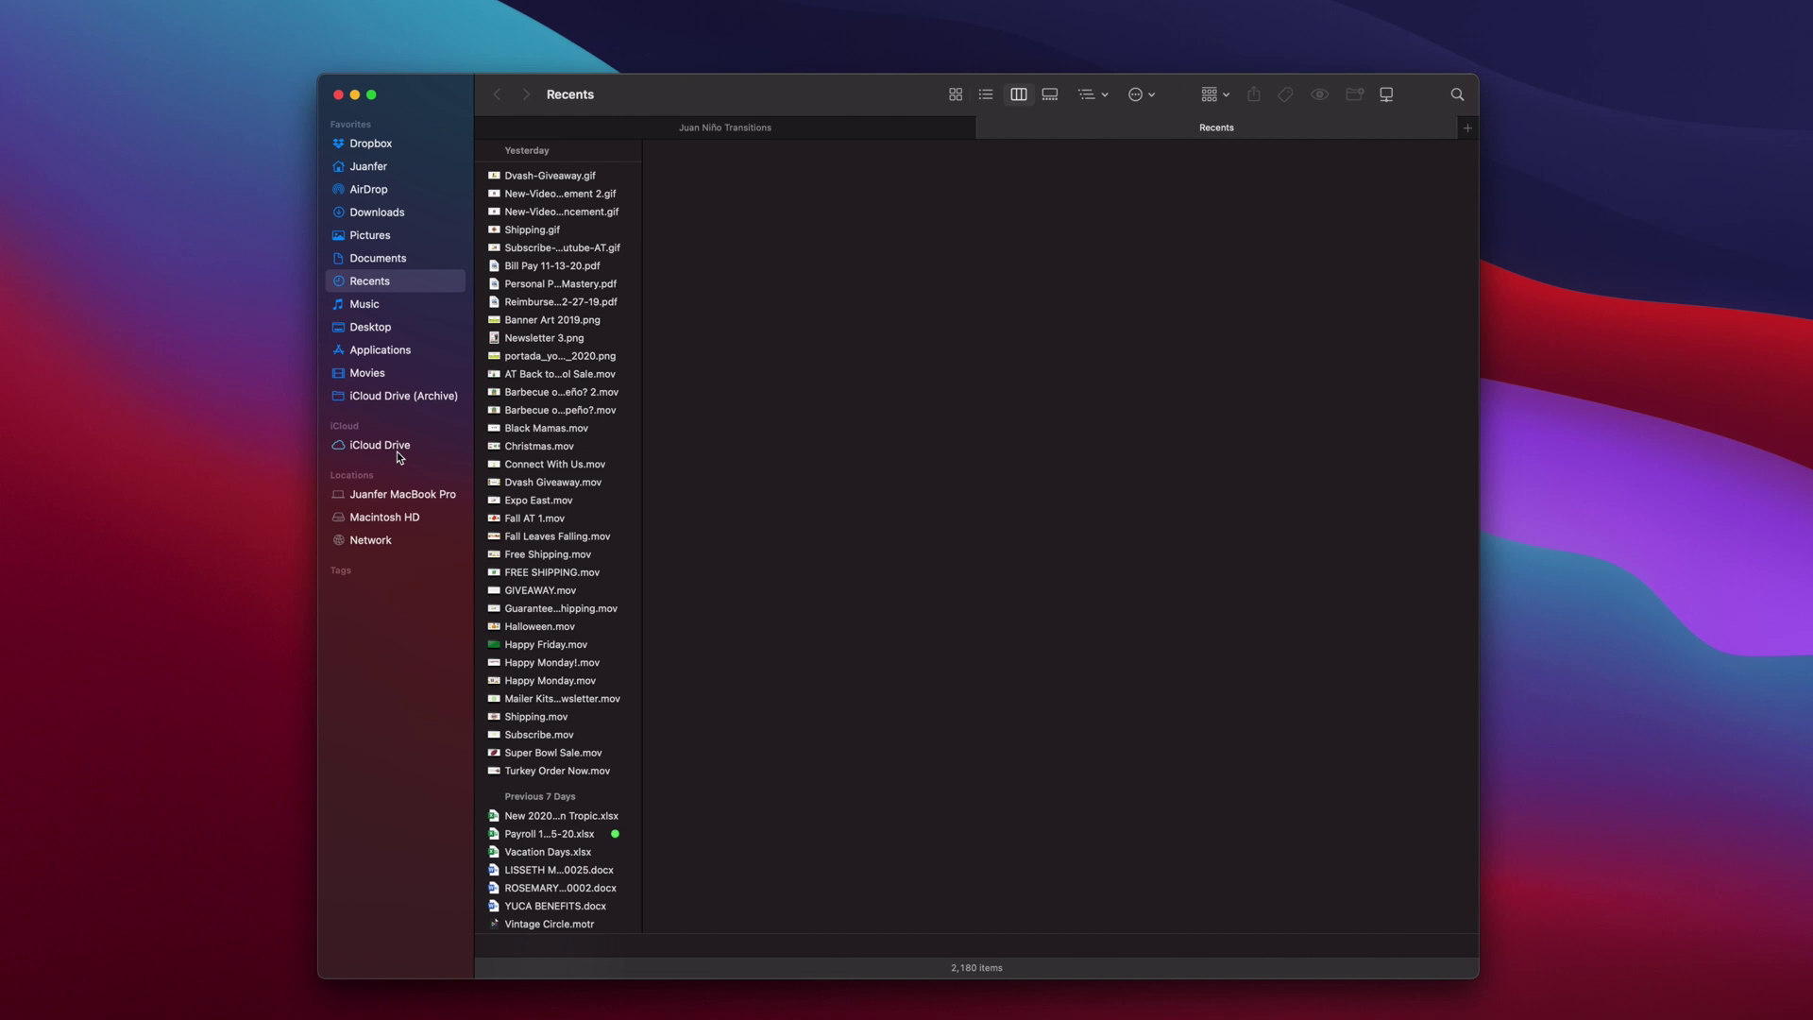
- Navigate from Macintosh HD through Users, home folder and Movies to Motion Templates > Transitions
click(381, 518)
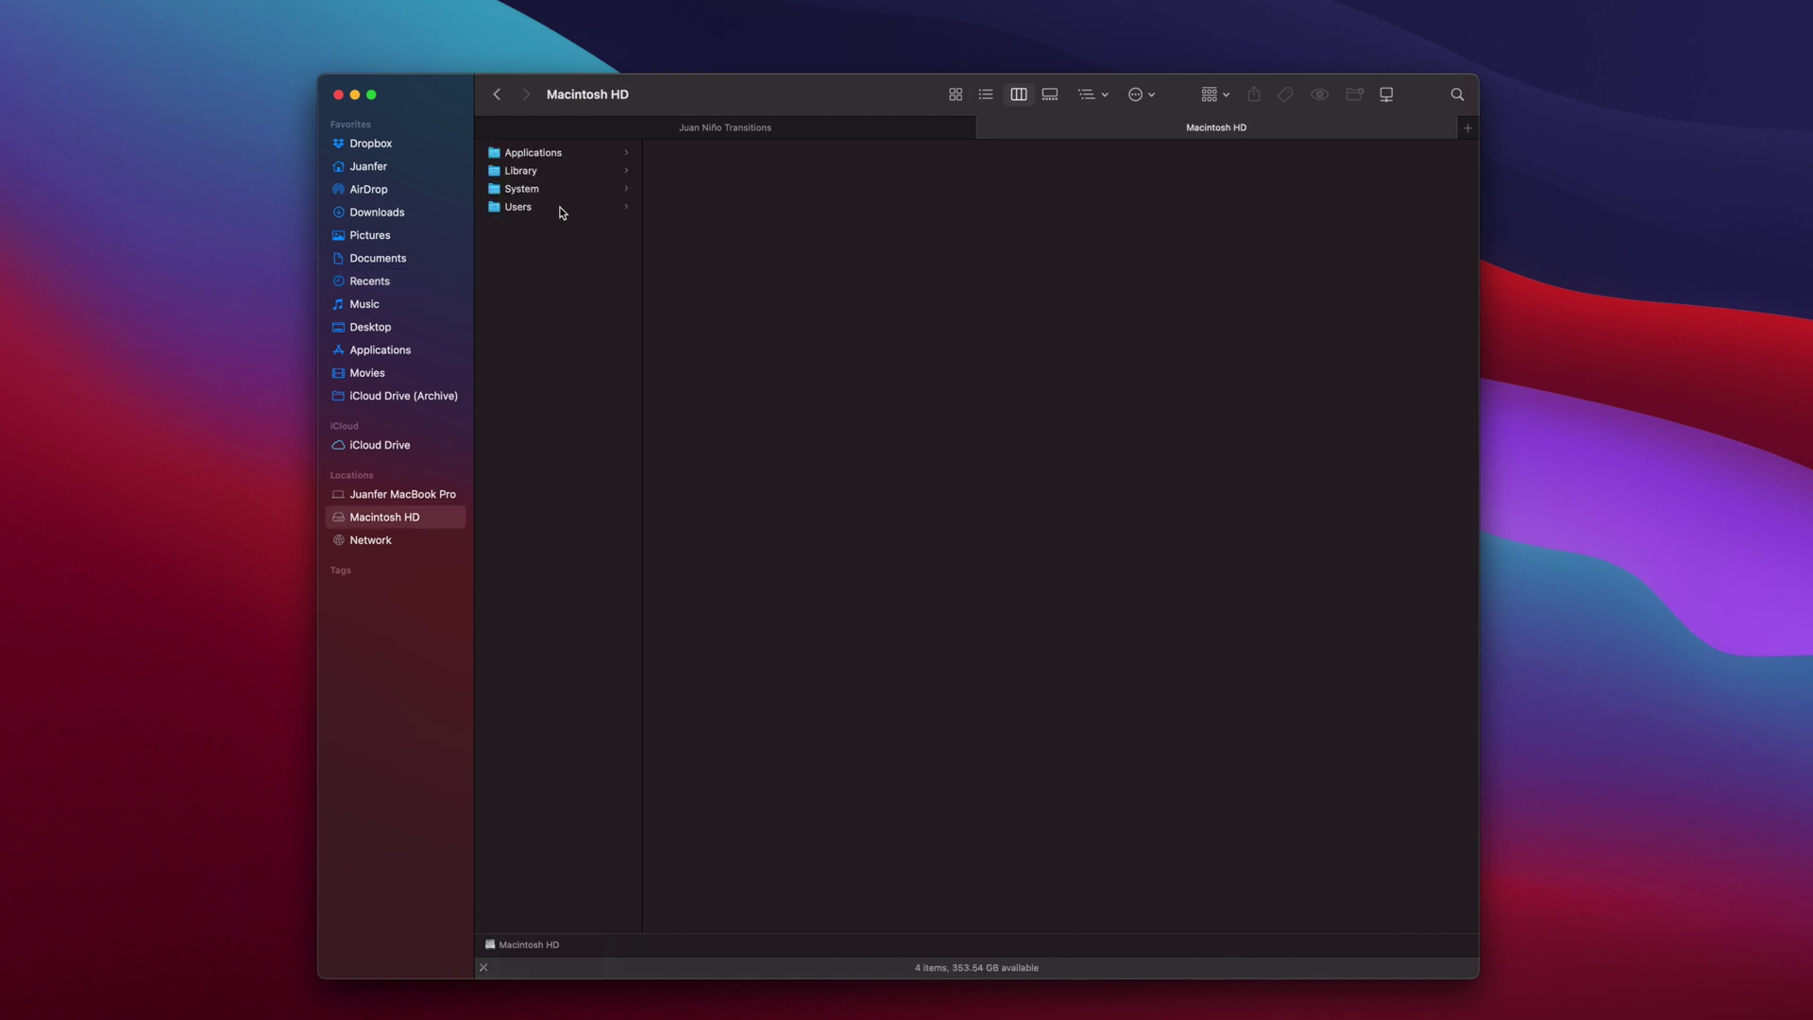
click(516, 209)
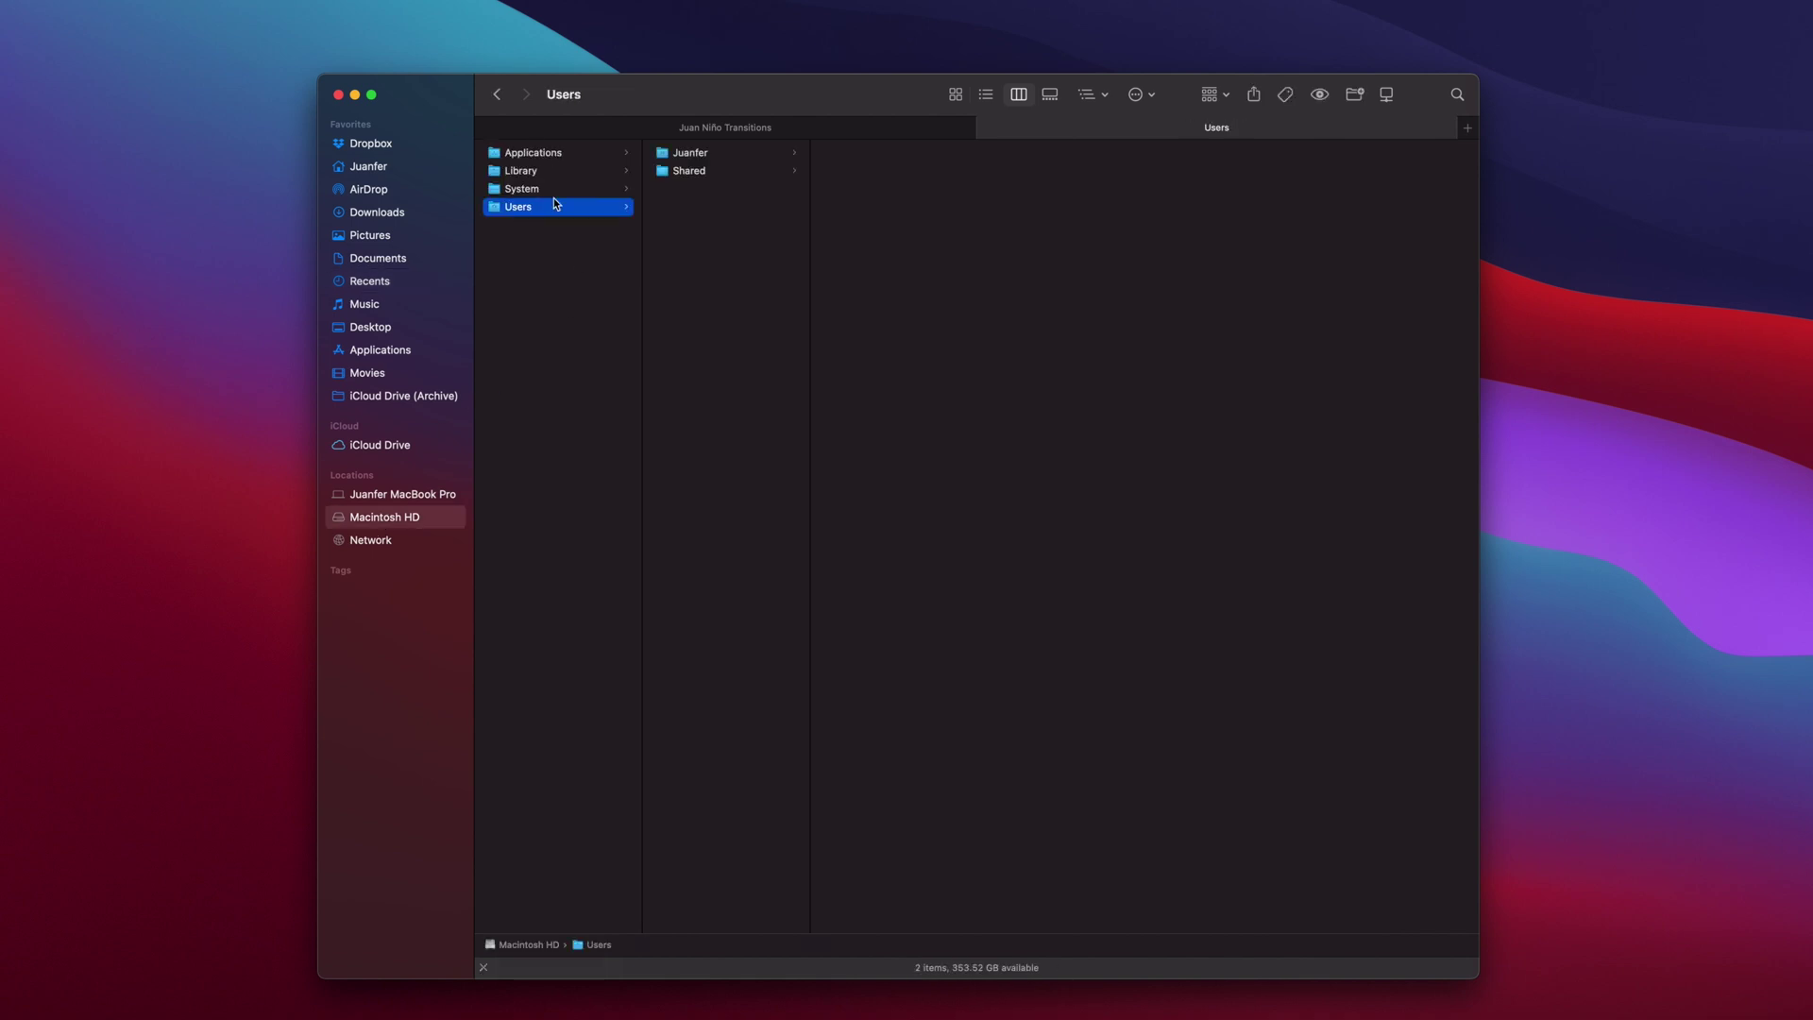
click(702, 155)
click(867, 298)
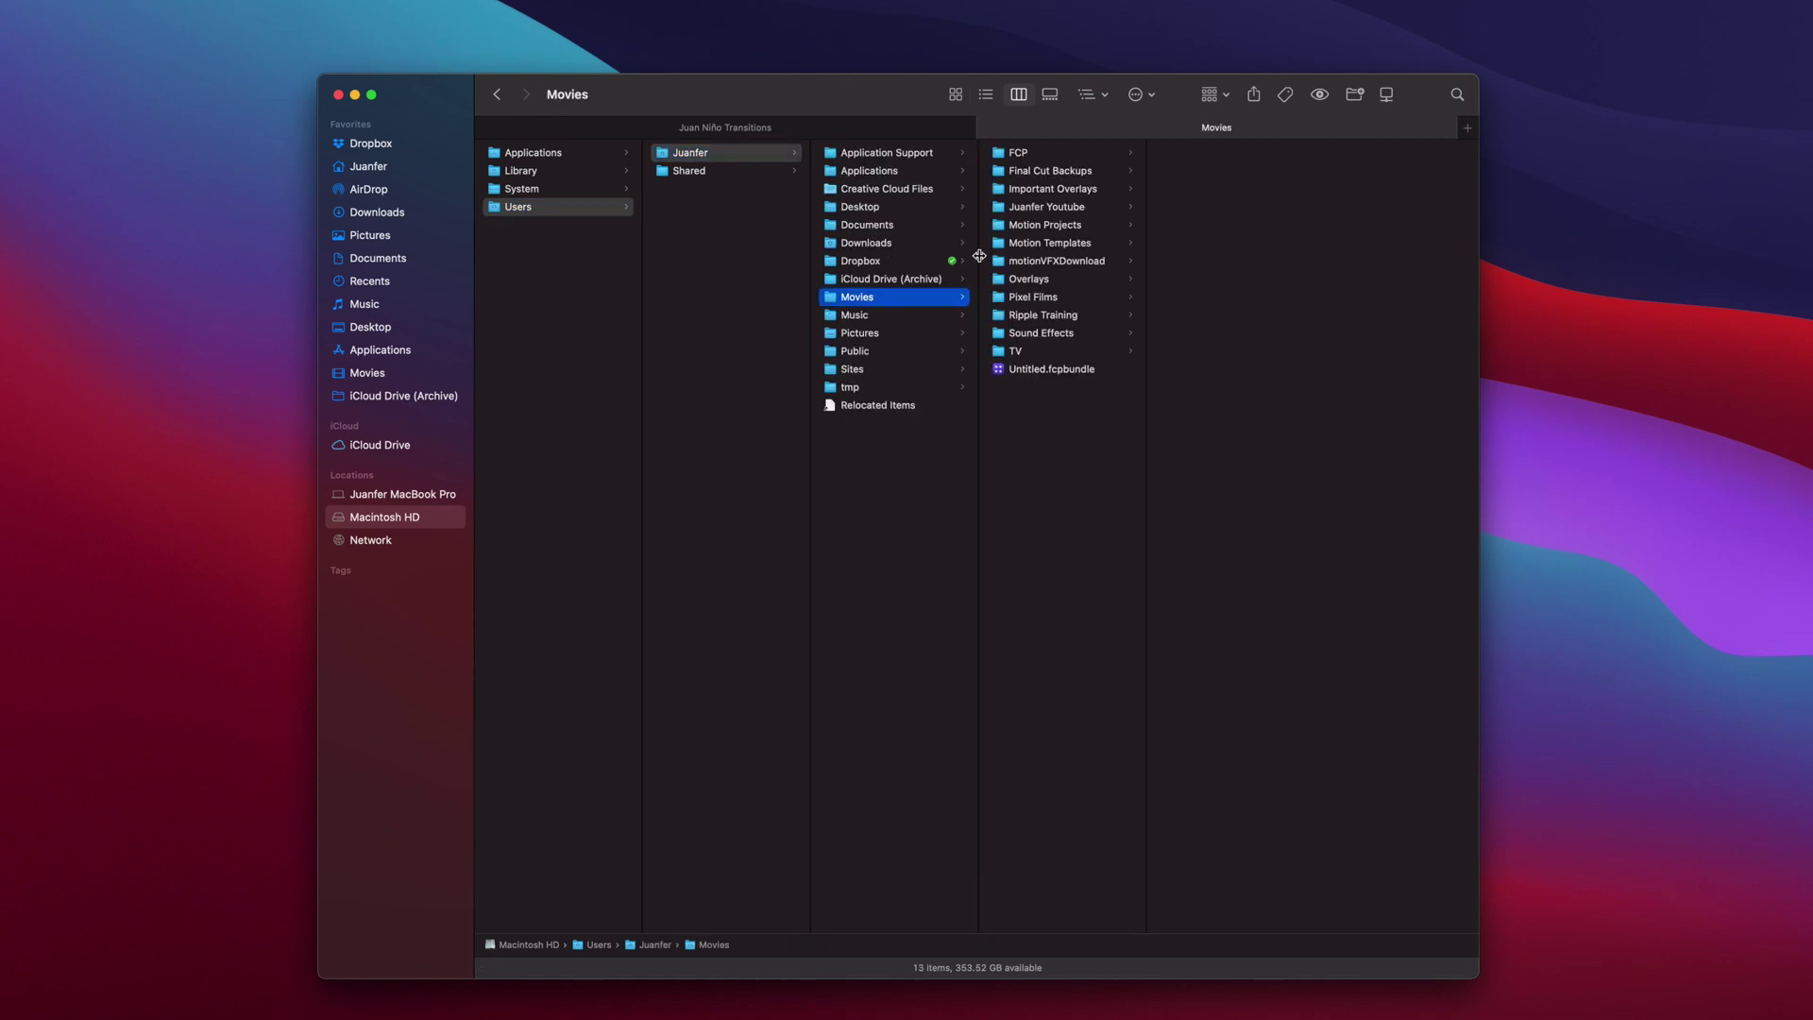
click(1069, 248)
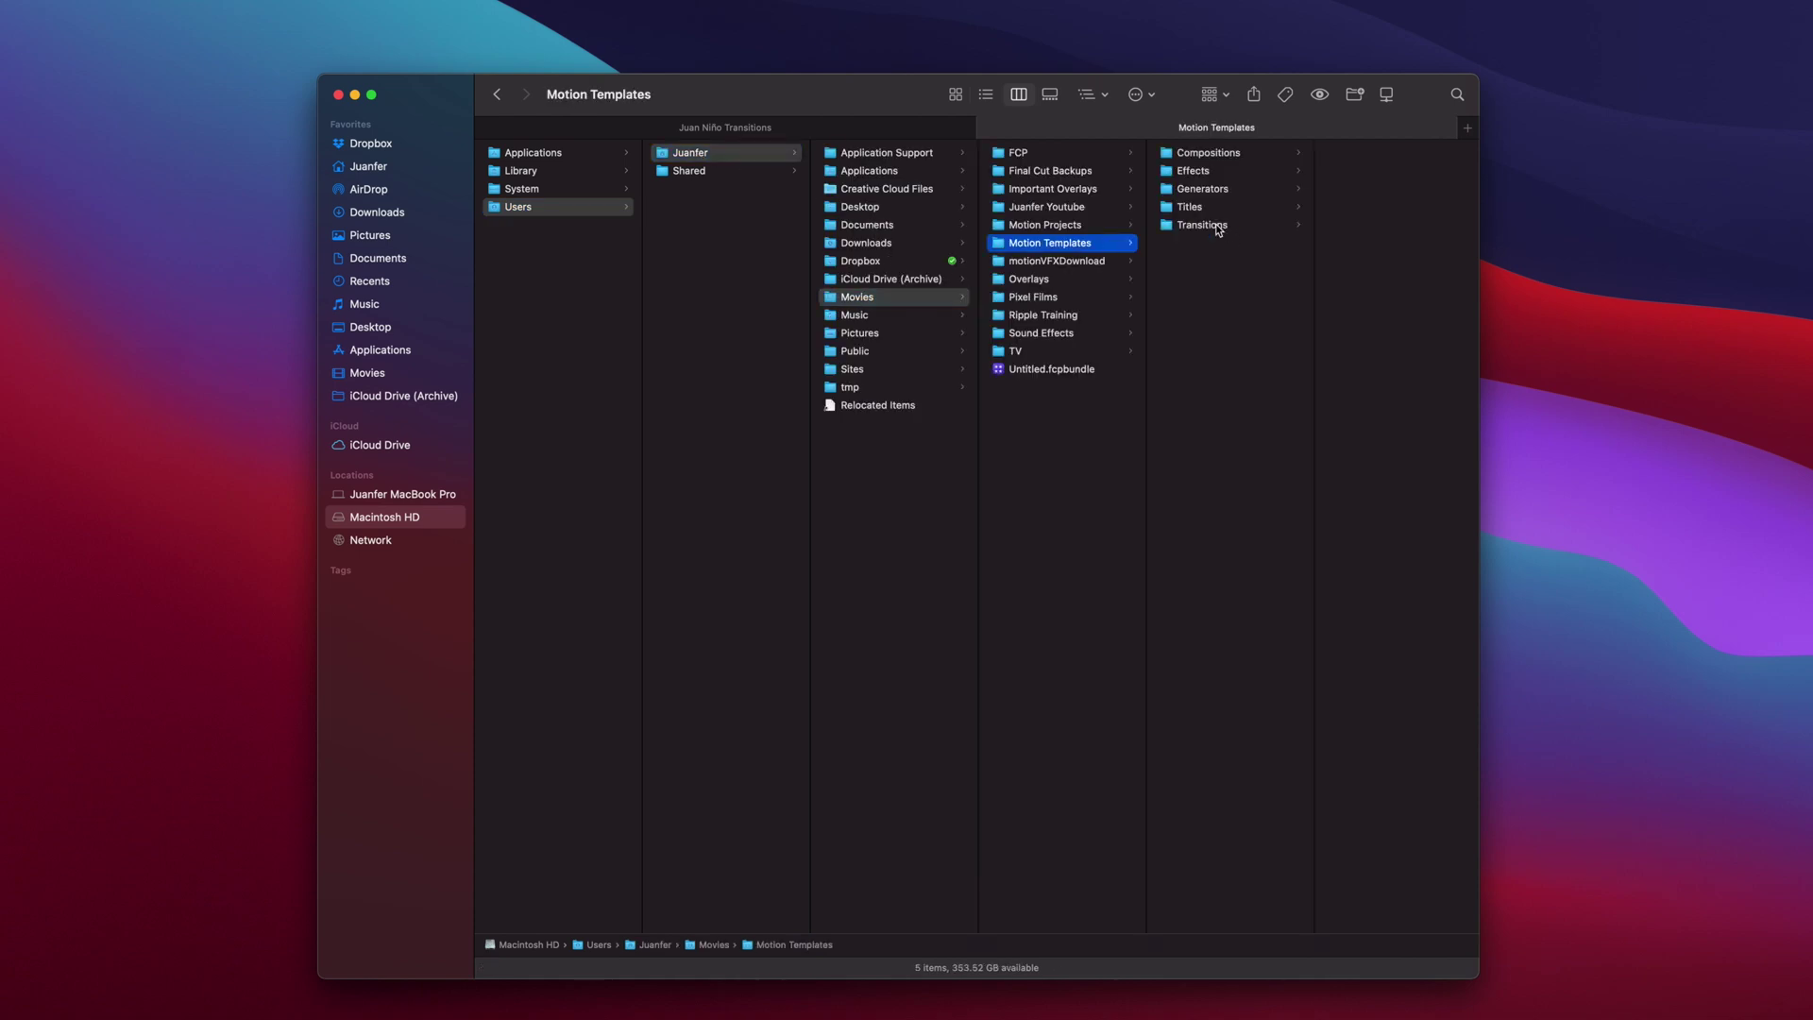
click(1218, 228)
- Glance at the Titles, Generators and Effects folders, then reopen Transitions listing 16 transitions
click(1205, 206)
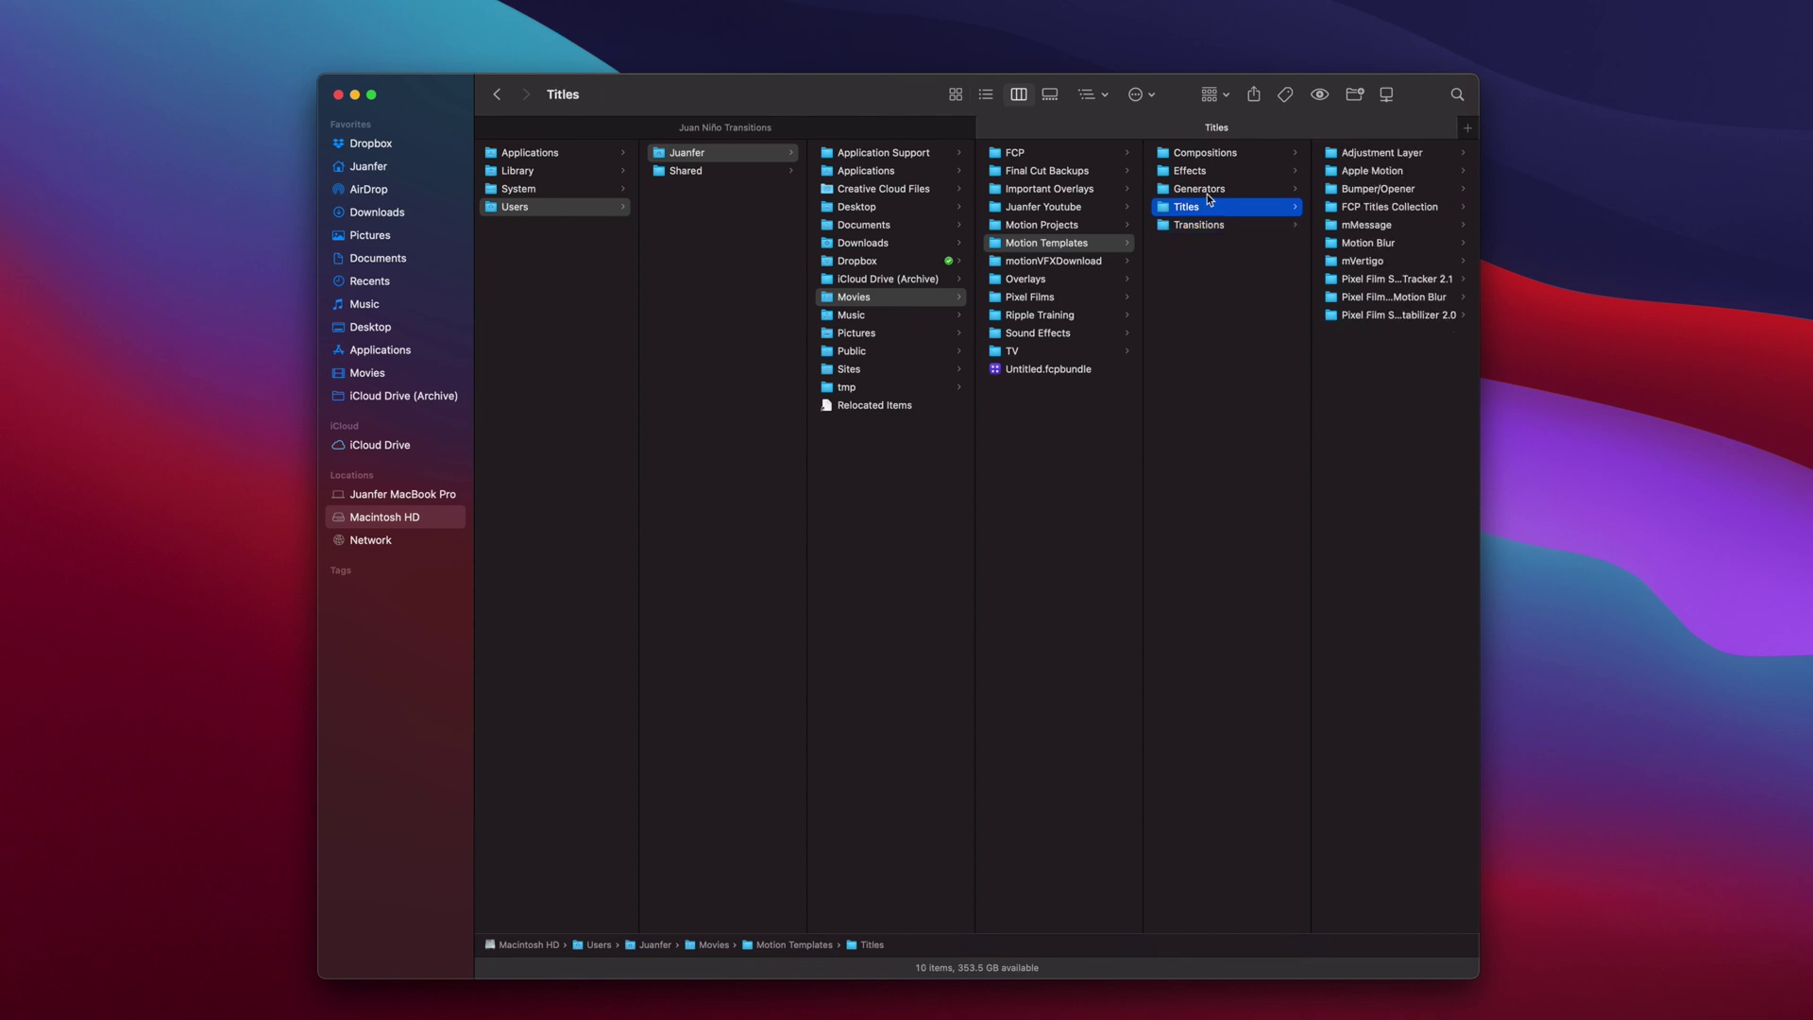
click(1209, 193)
click(1205, 174)
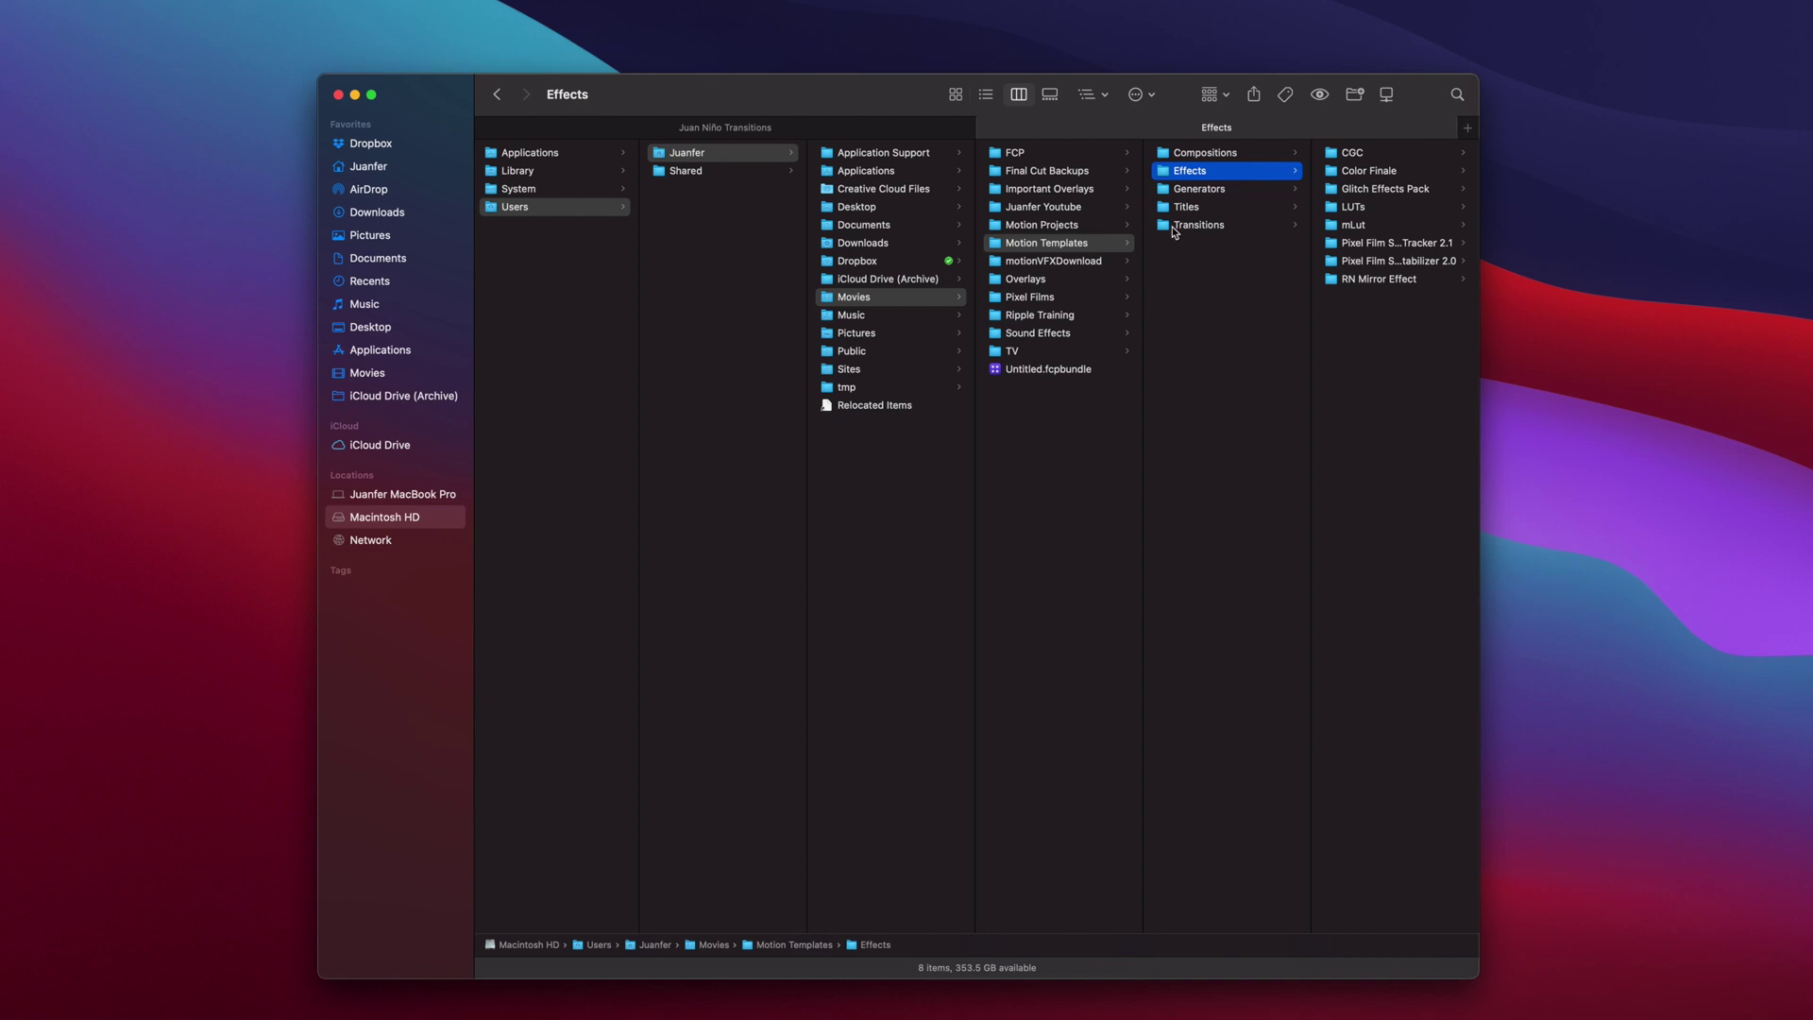
click(727, 127)
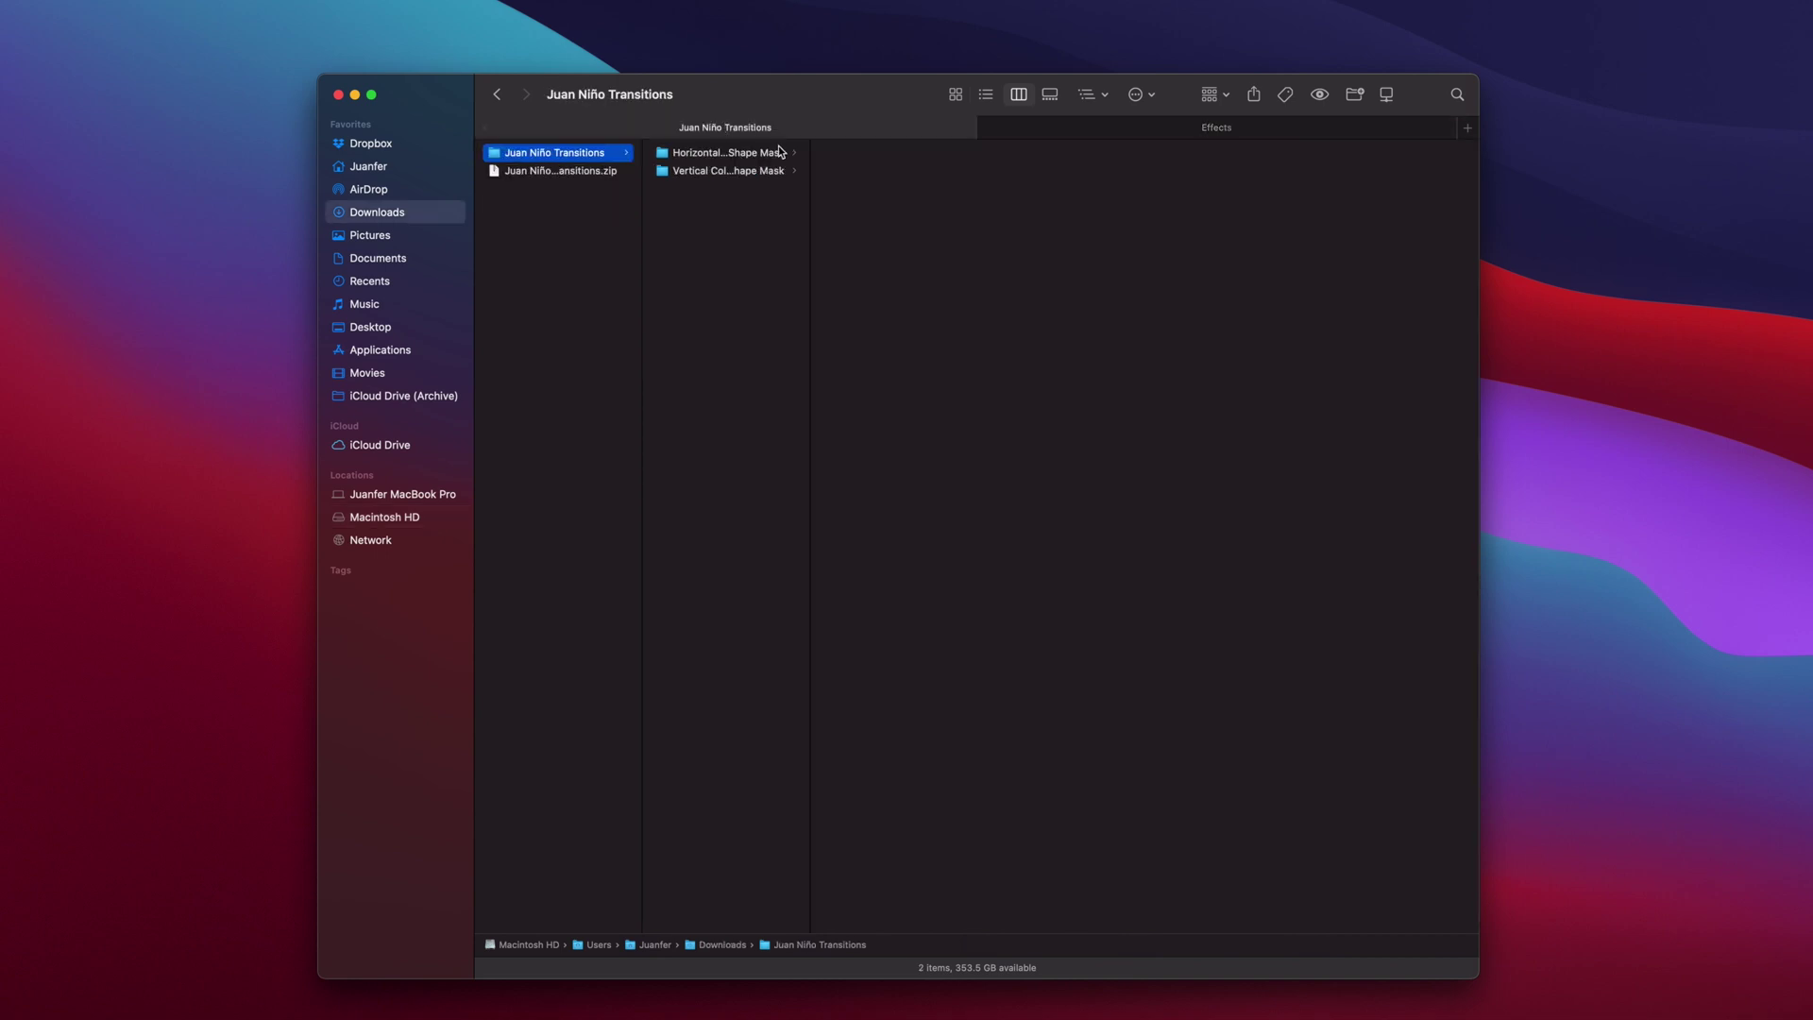
click(1044, 129)
click(1199, 225)
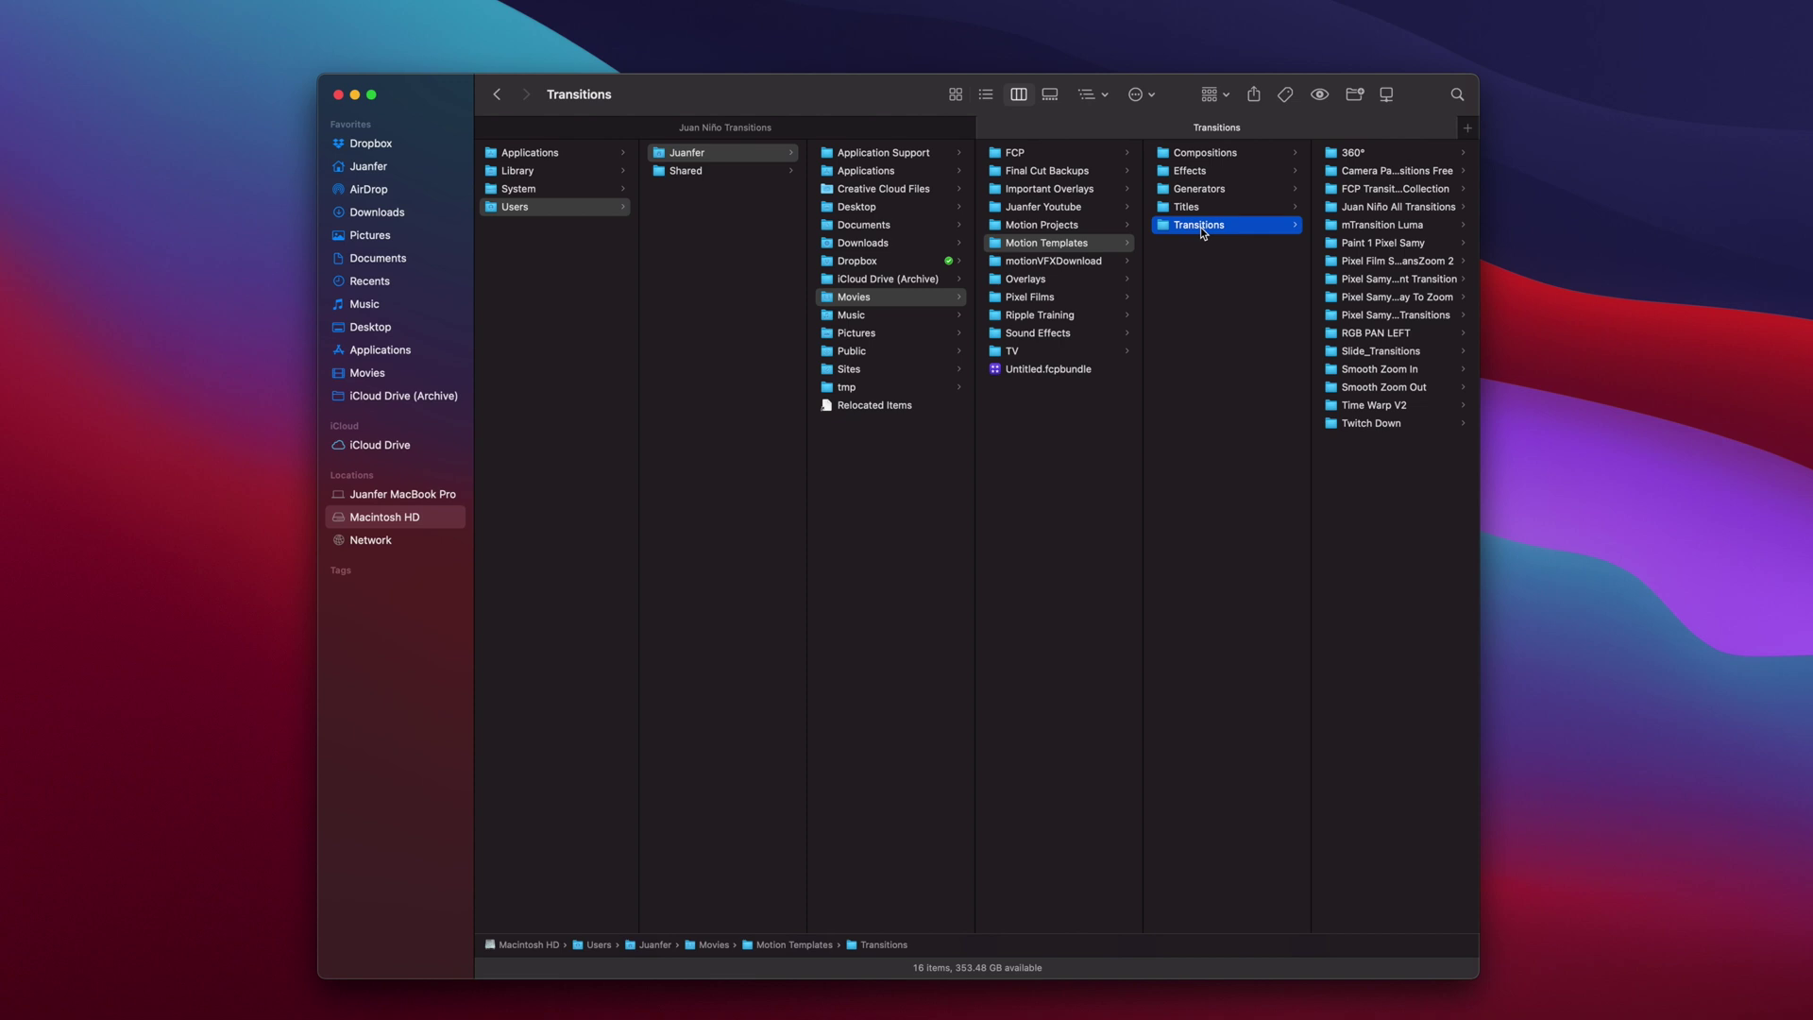
- Copy the Juan Niño Transitions folder into Motion Templates > Transitions and open the pasted folder
click(742, 125)
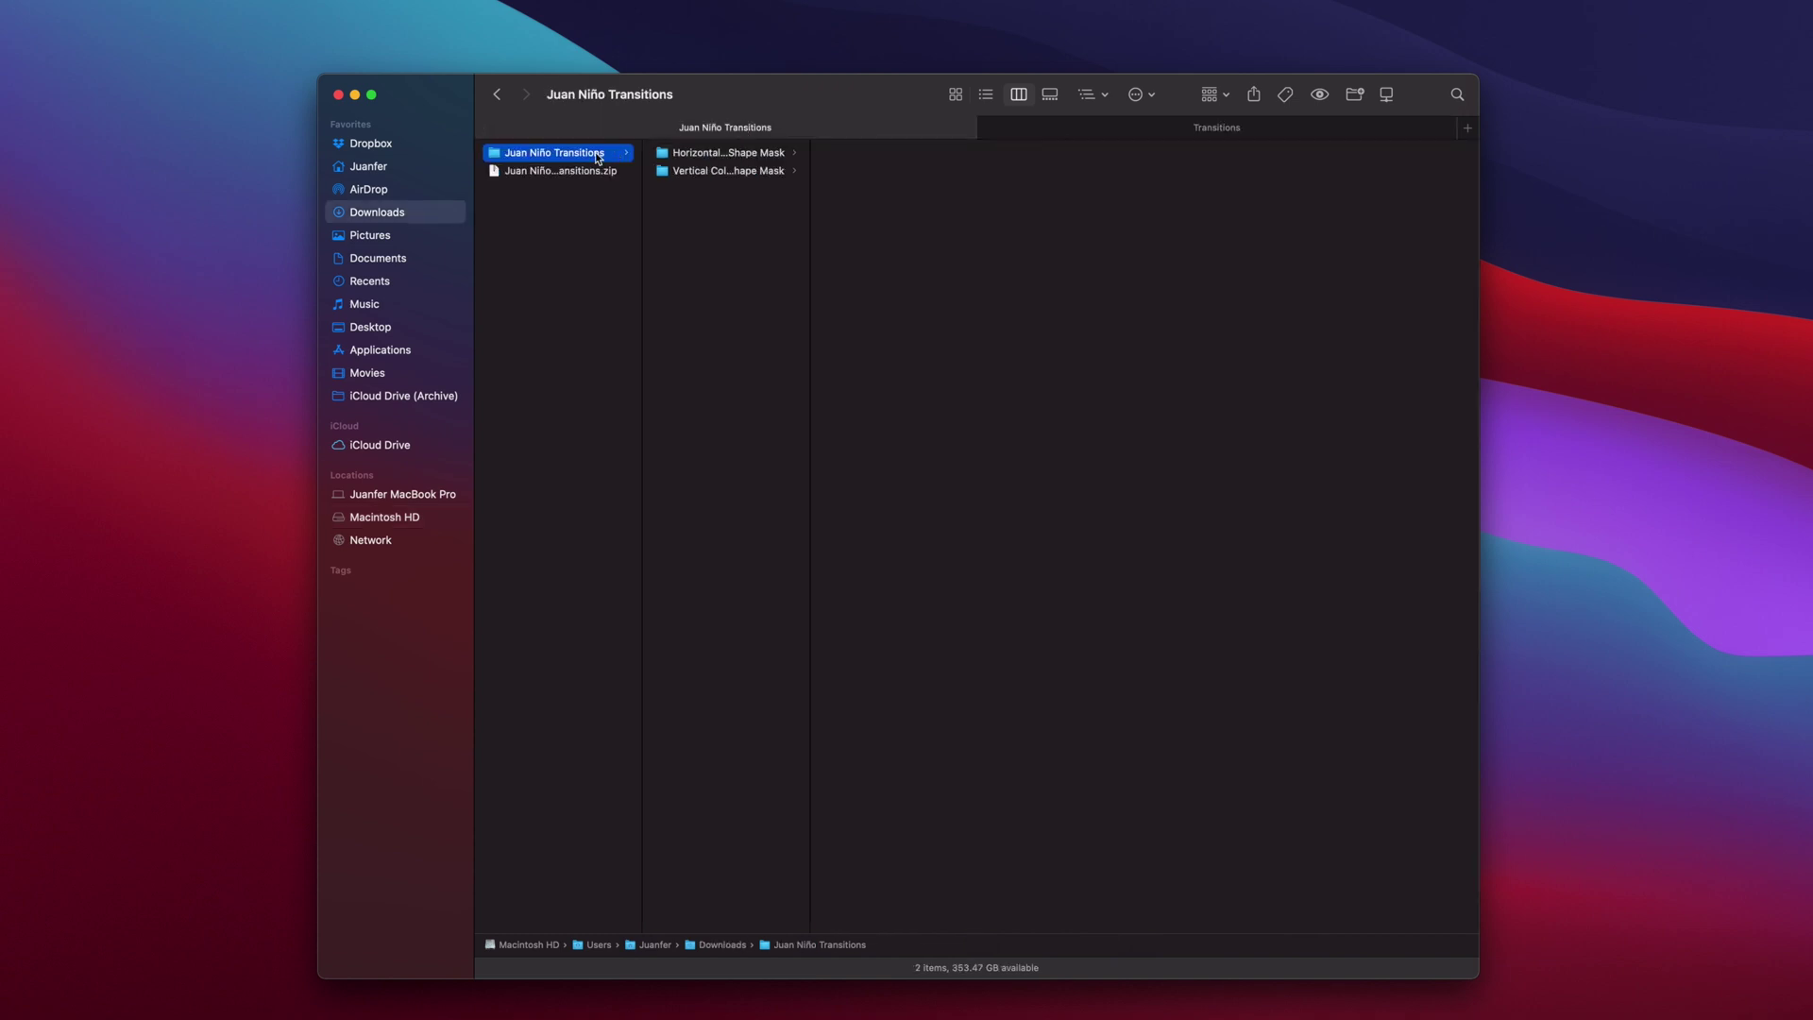
drag(585, 158, 1244, 134)
key(super+c)
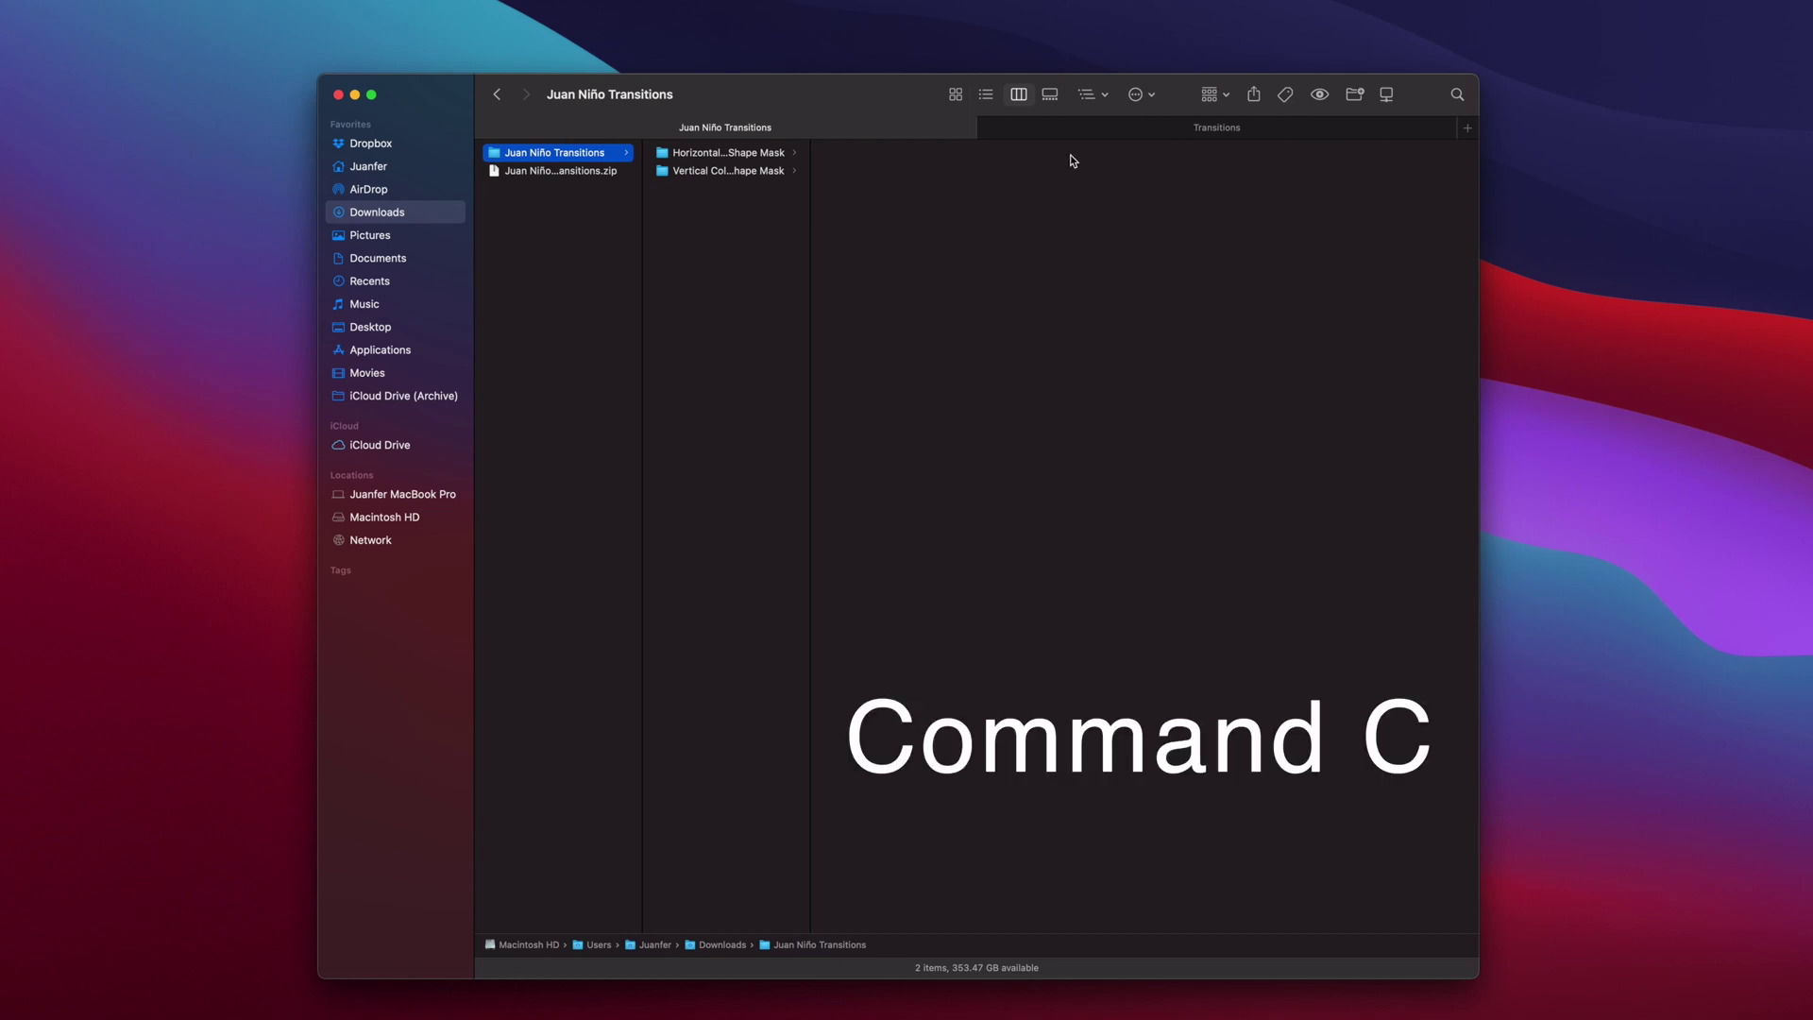
click(1103, 126)
key(super+v)
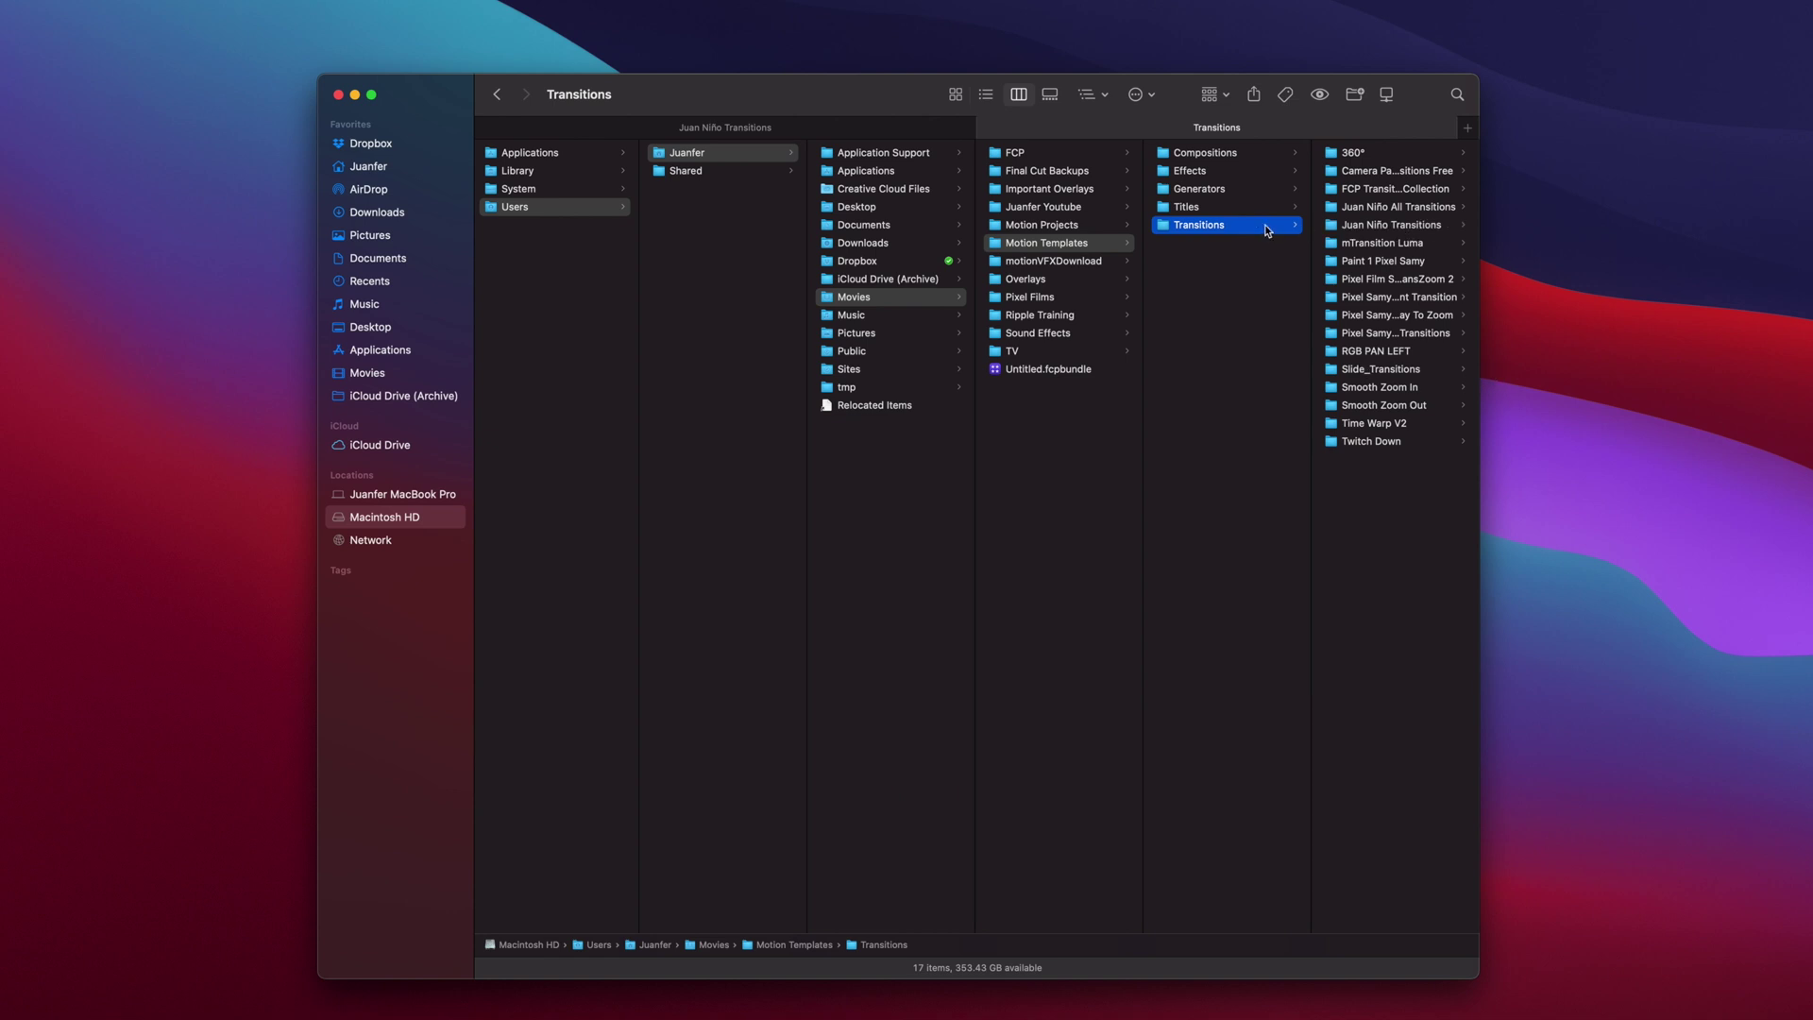
click(1407, 226)
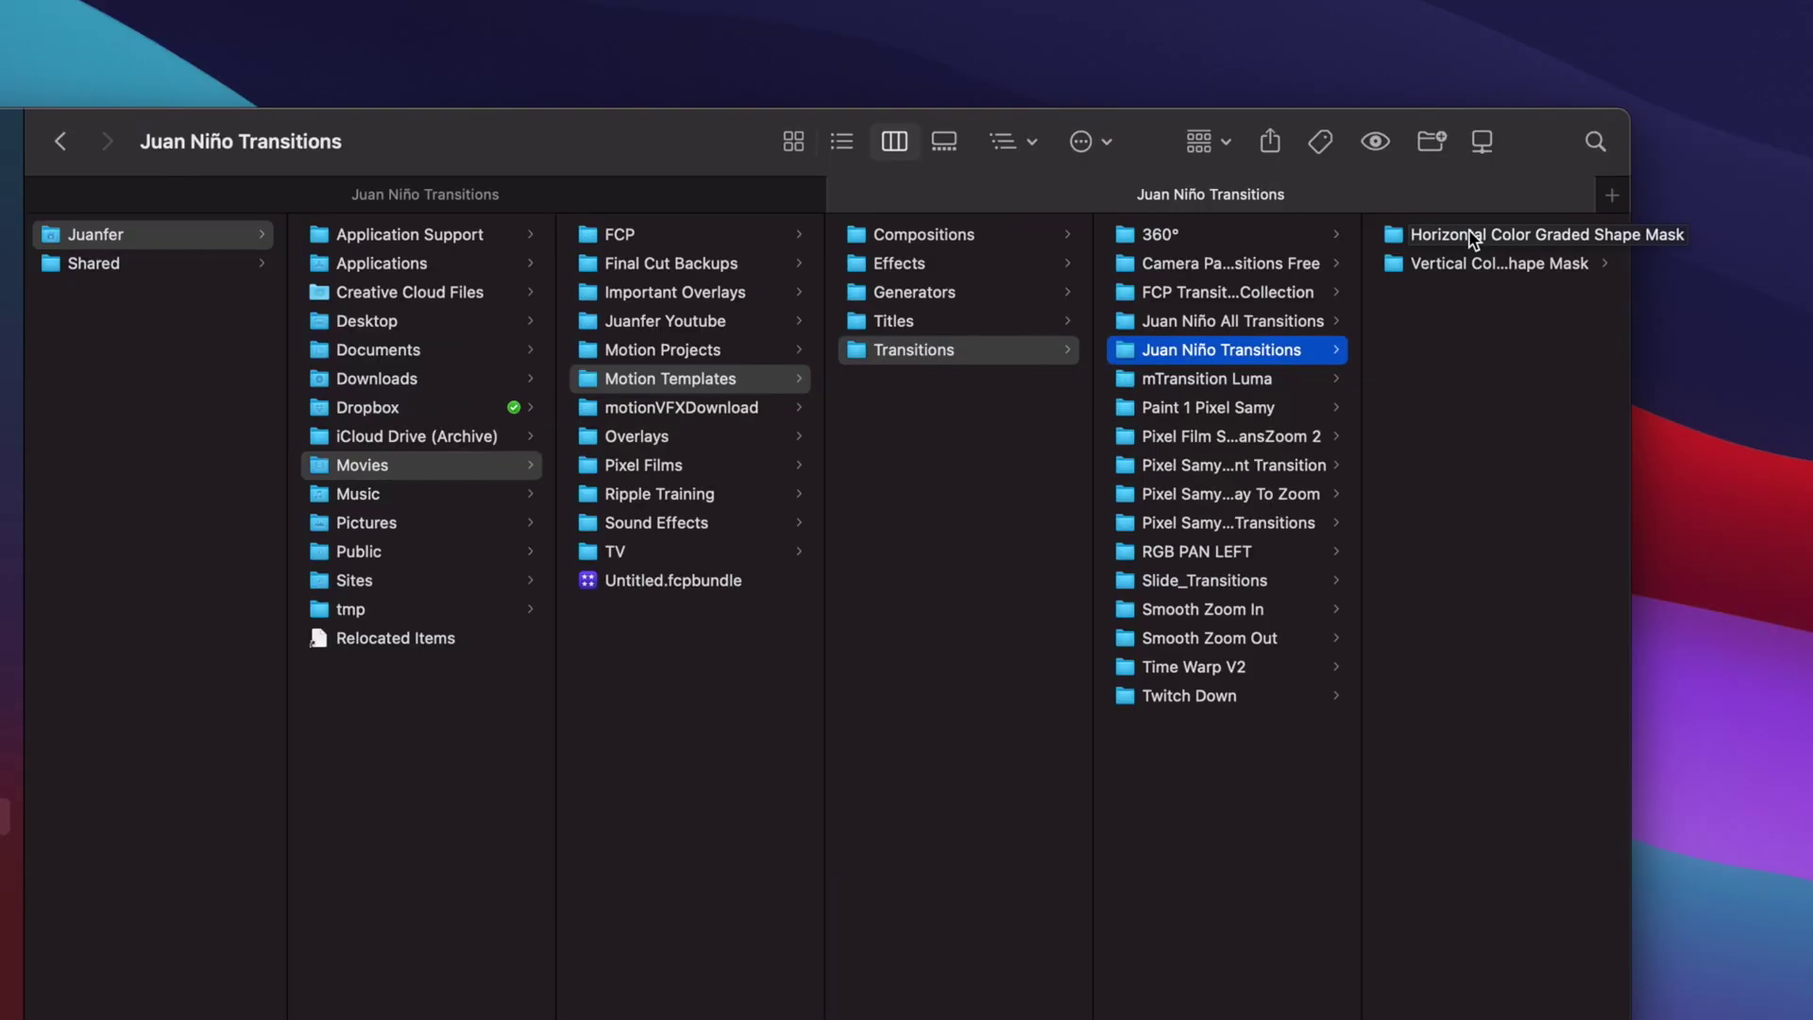
- Open Horizontal Color Graded Shape Mask, then browse the Titles tracker pack and Generators Brush Glow 1080p folders
click(1469, 234)
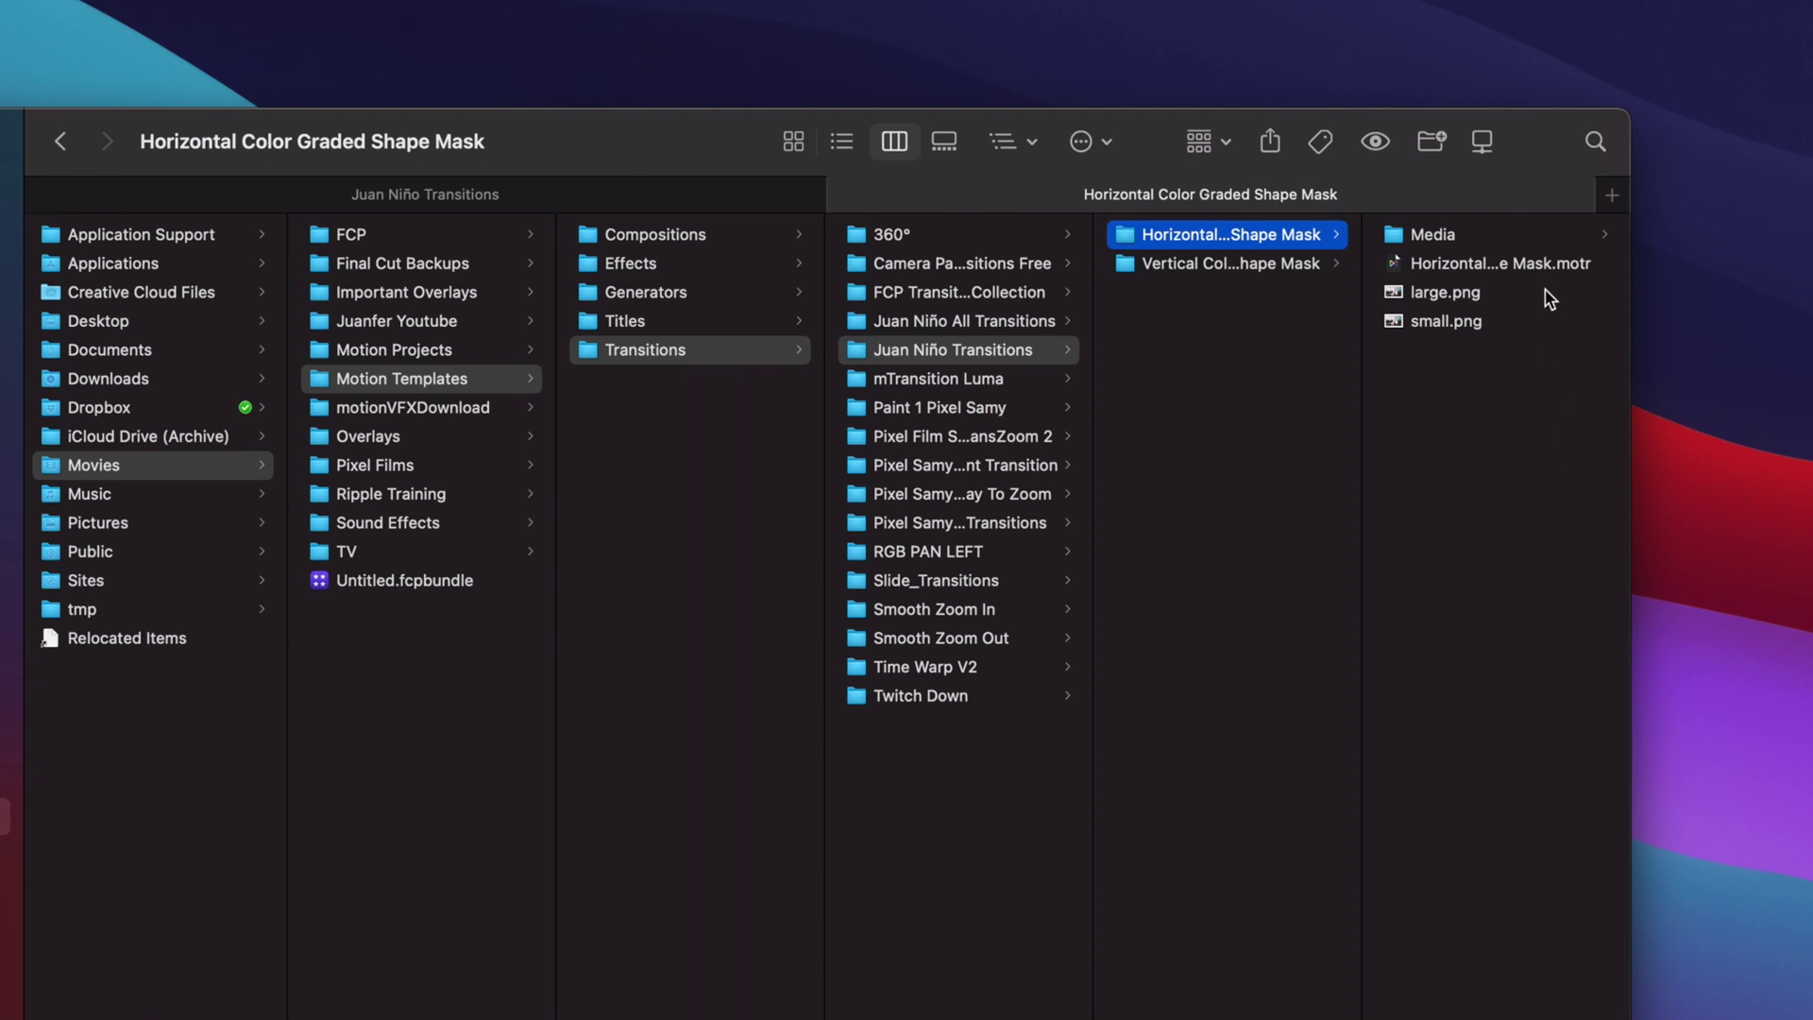
click(627, 323)
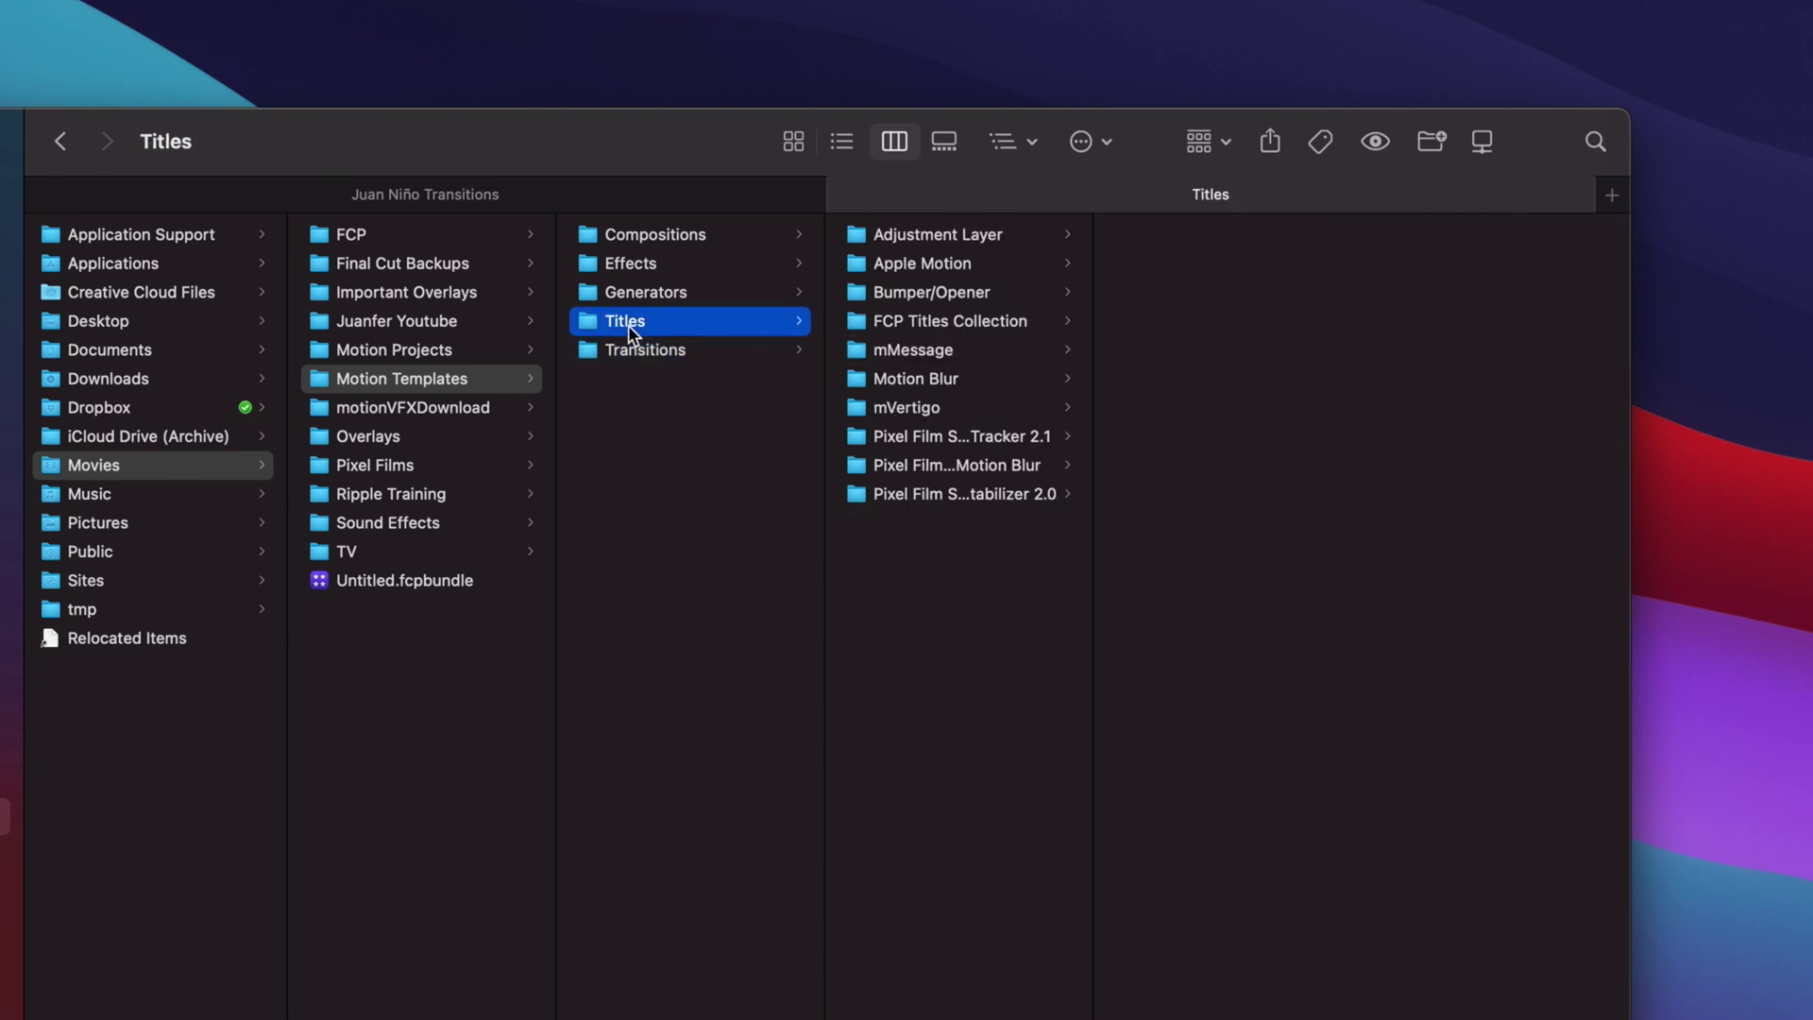
click(939, 432)
click(1158, 293)
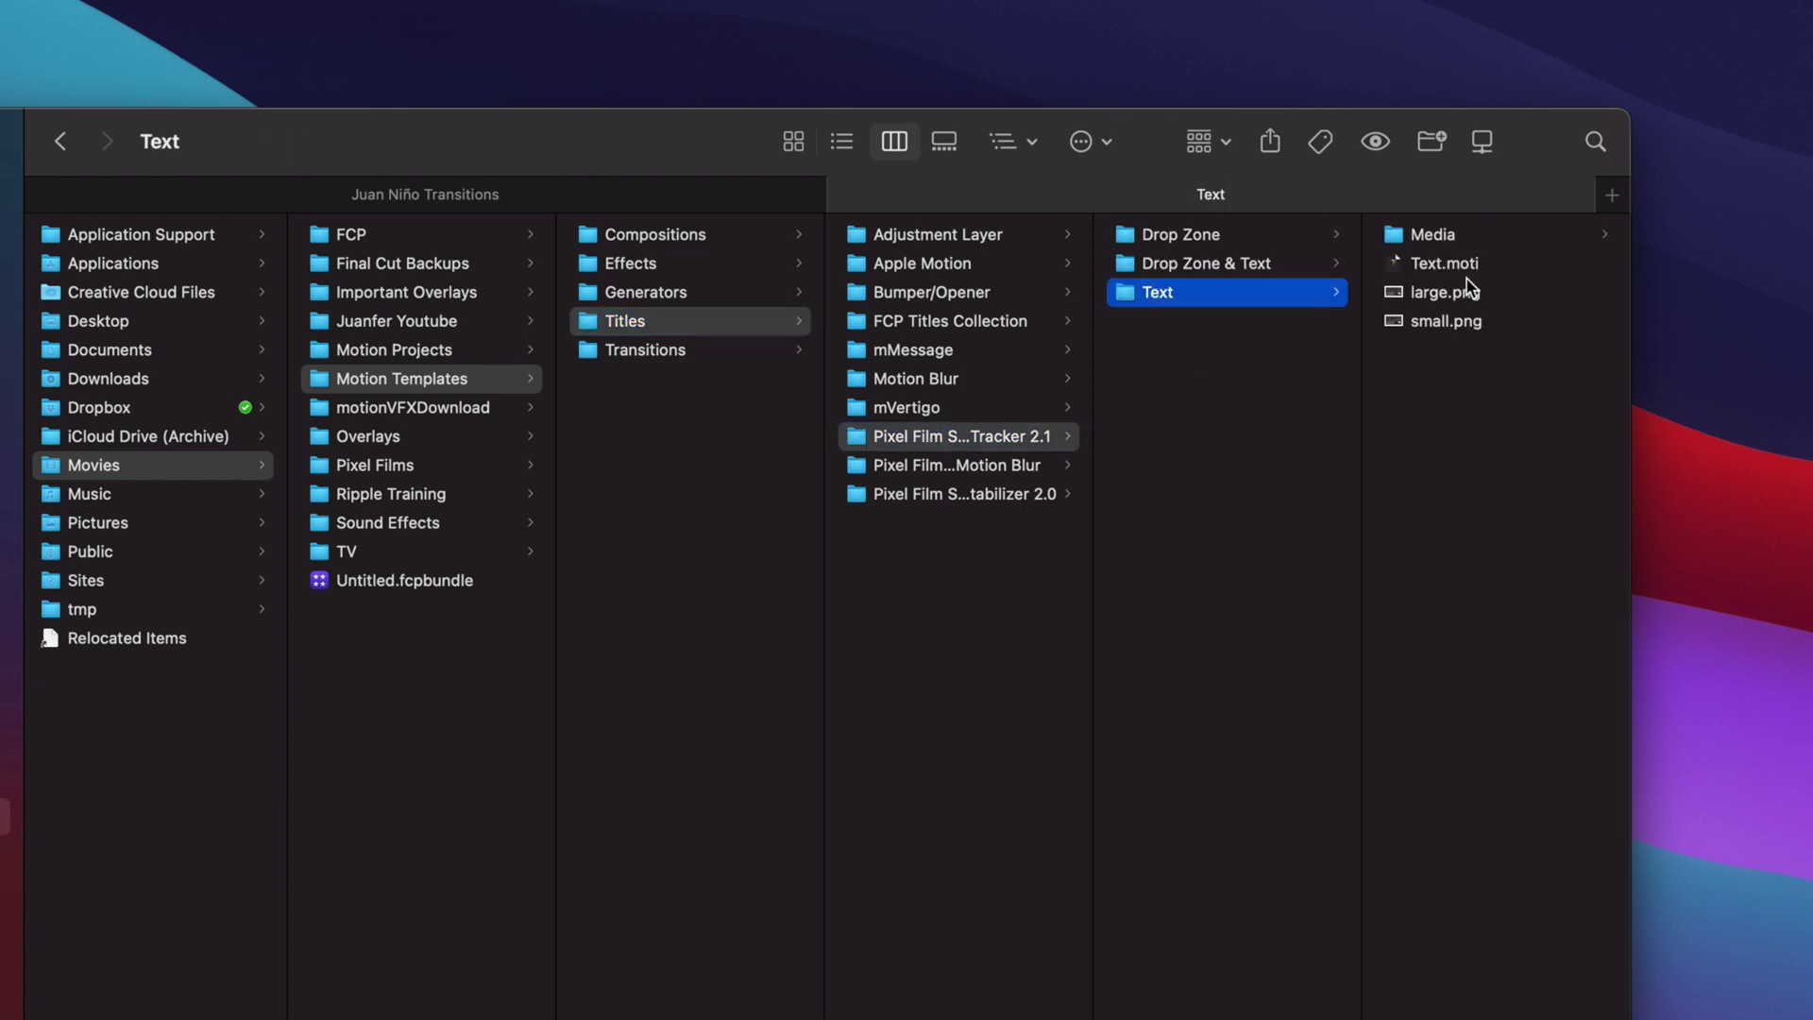
click(681, 294)
click(954, 238)
click(1285, 321)
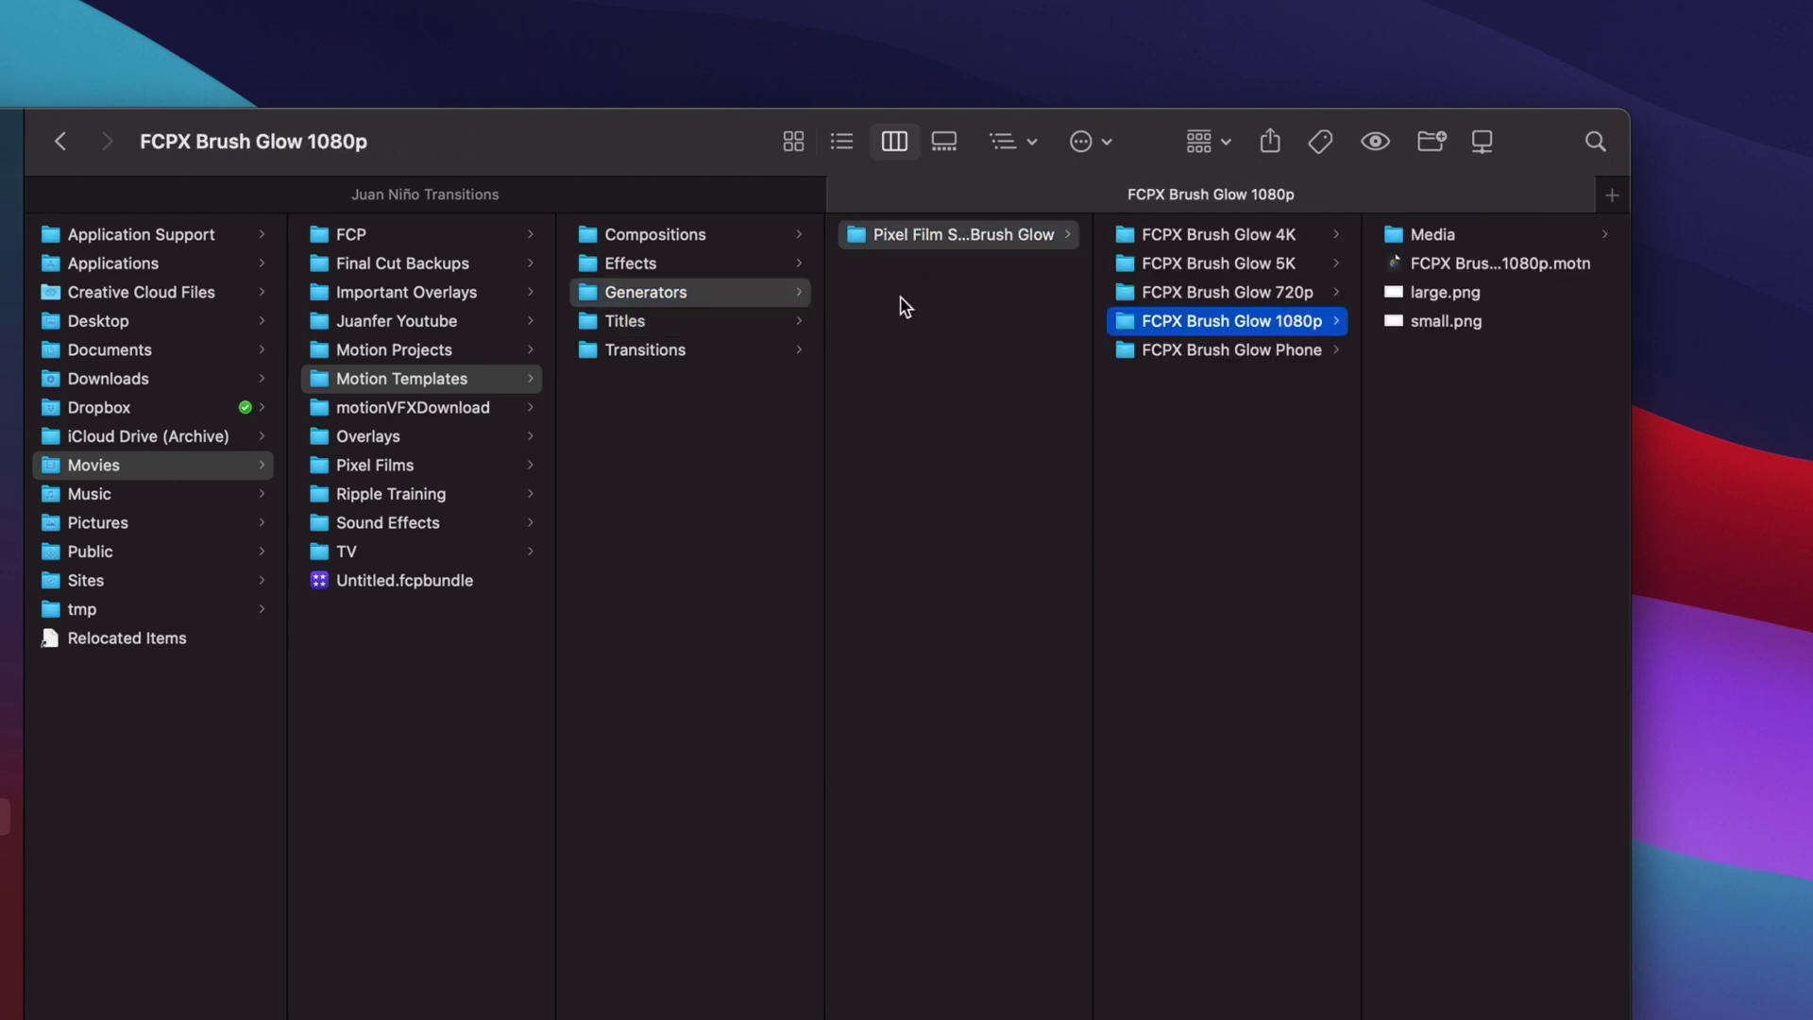
- Browse the Glitch 03 effect folder, then open Transitions > Juan Niño Transitions > Vertical Color Graded Shape Mask
click(688, 263)
click(945, 296)
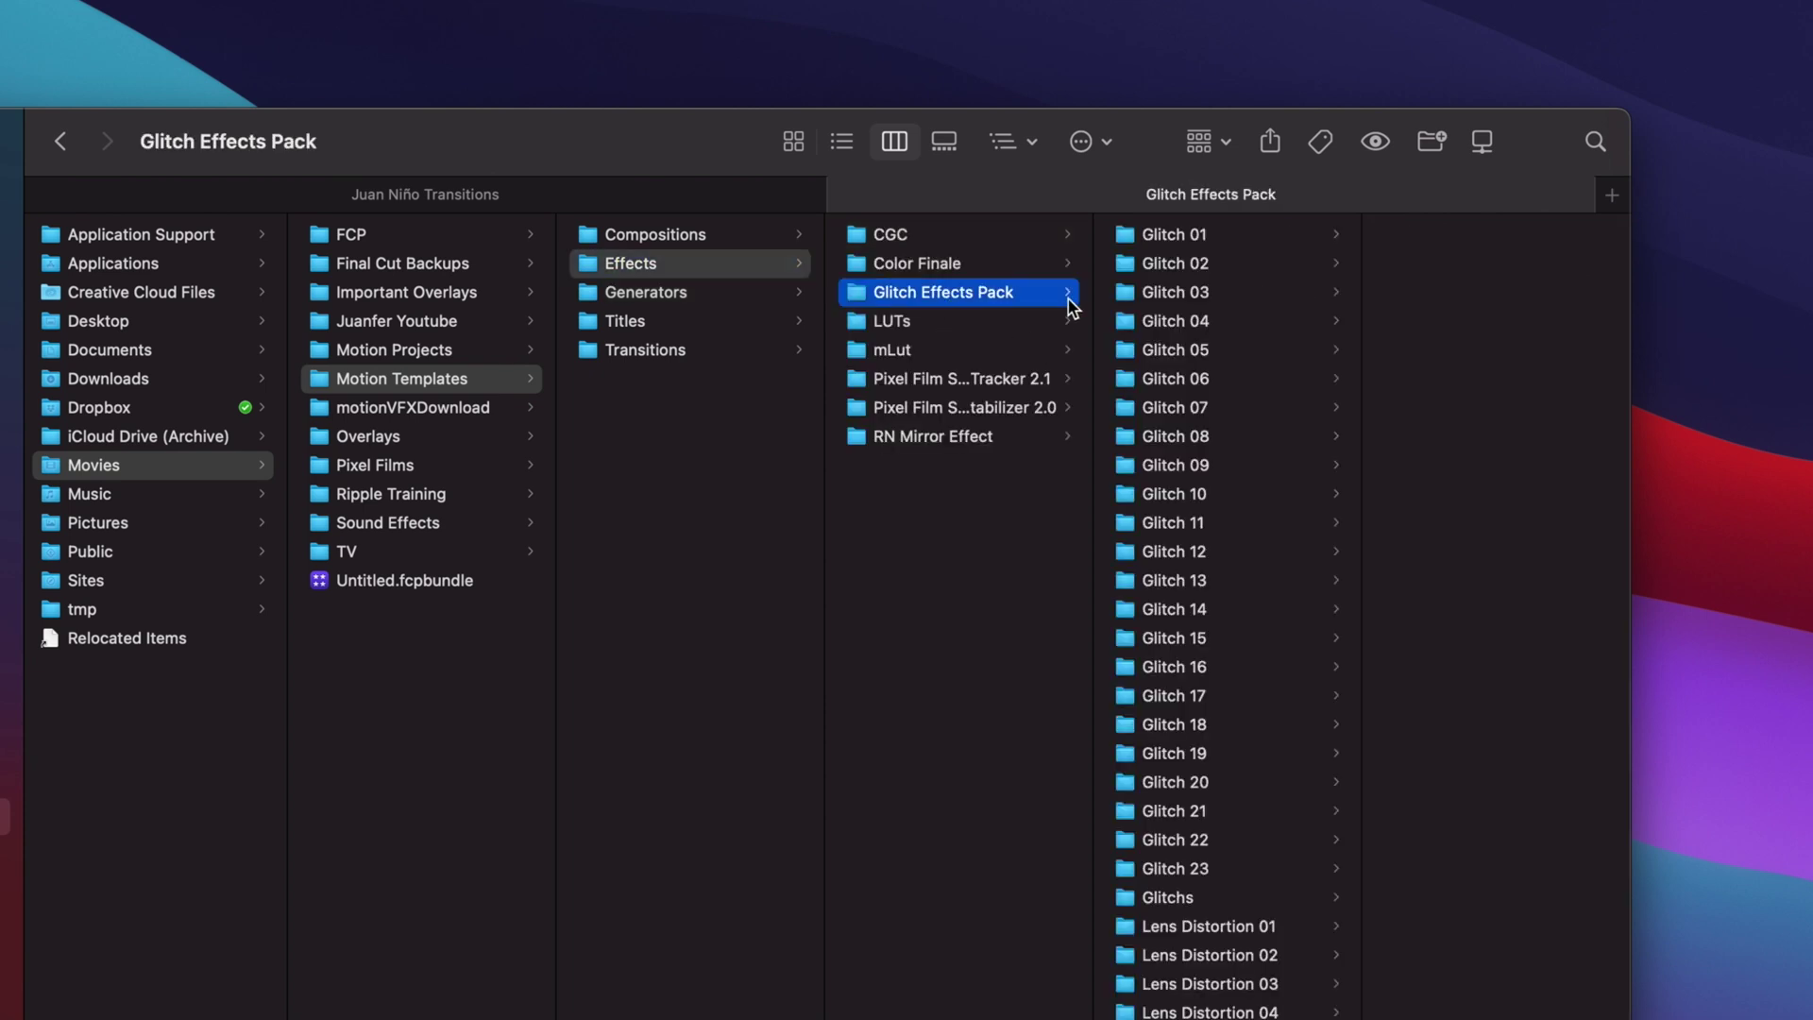
click(1207, 300)
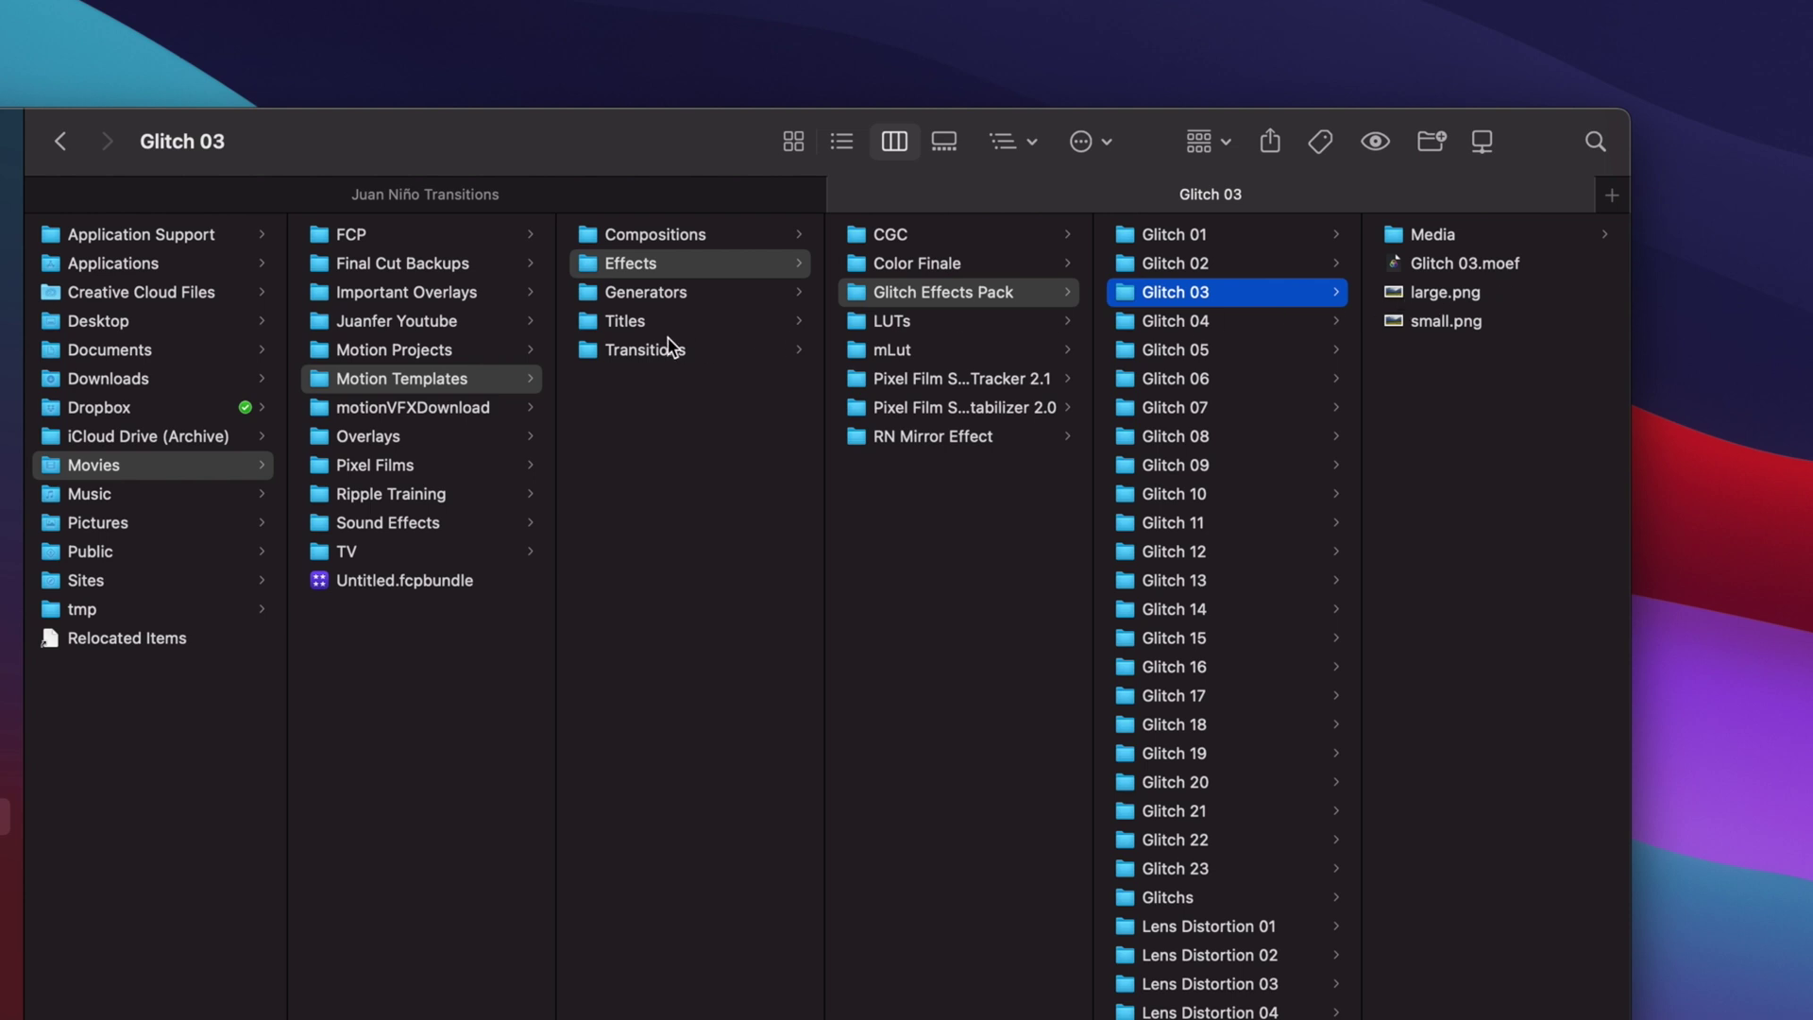
click(658, 361)
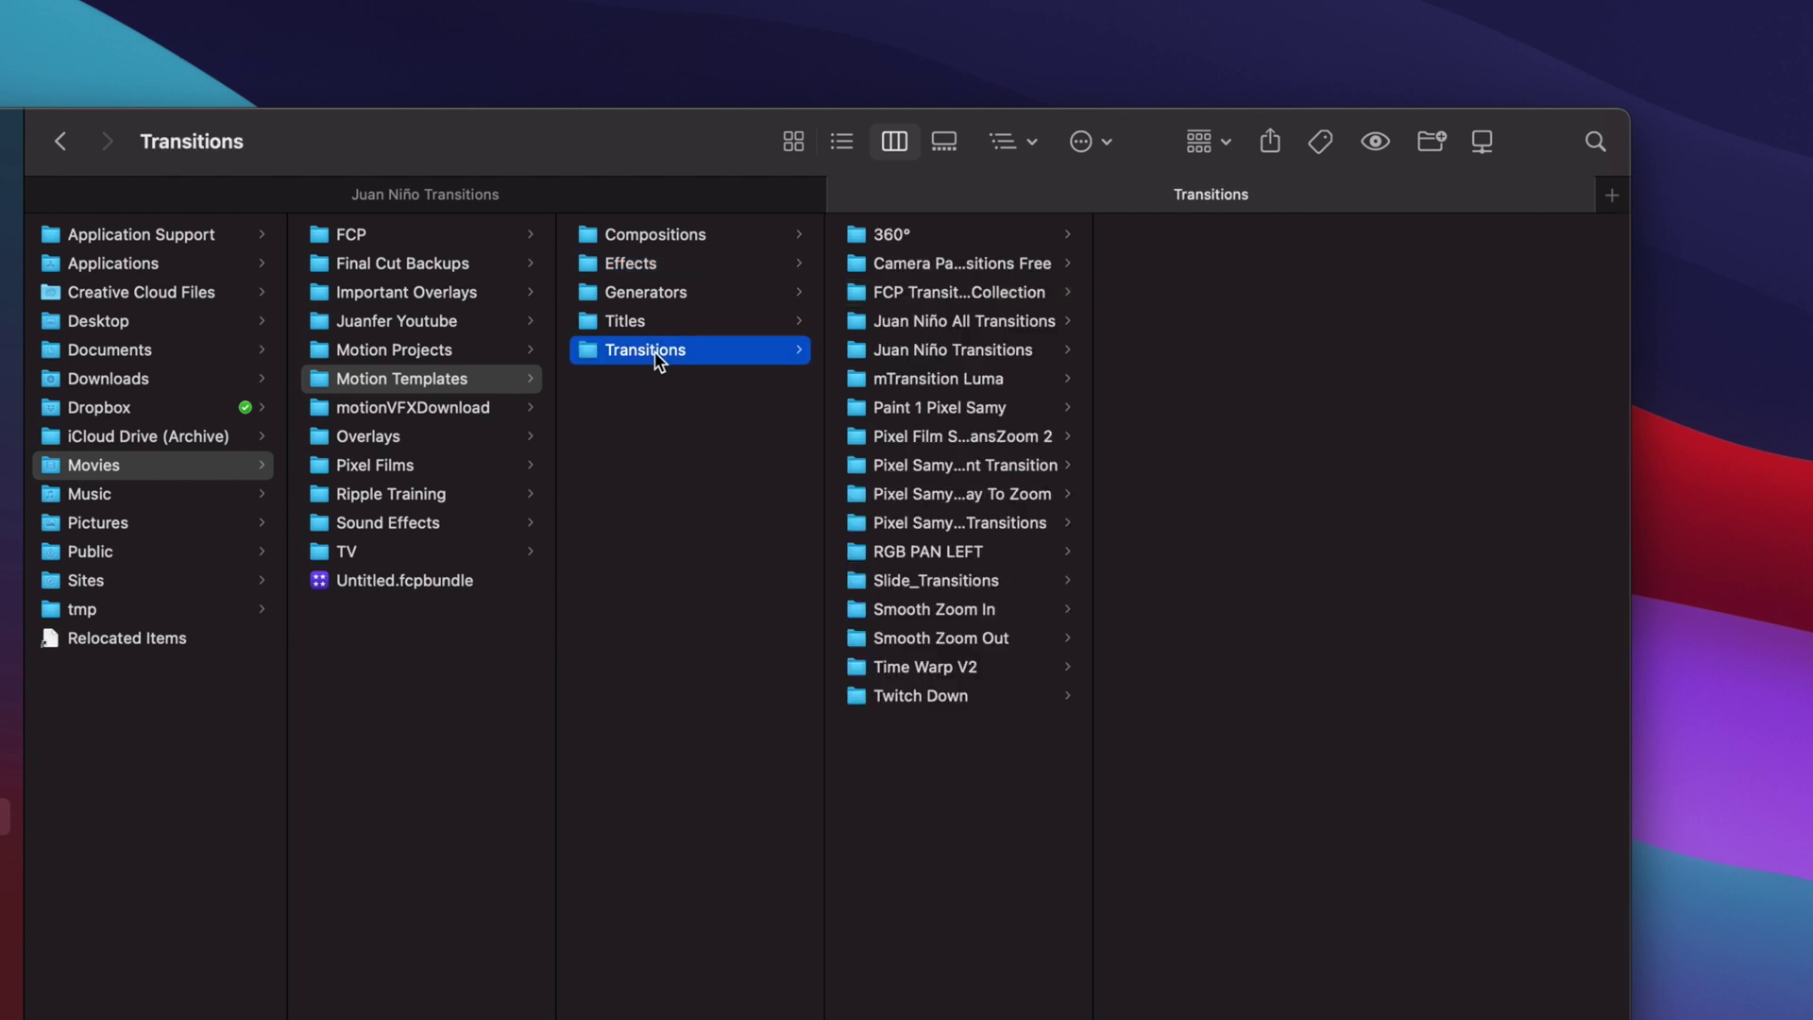
click(1012, 351)
click(1280, 264)
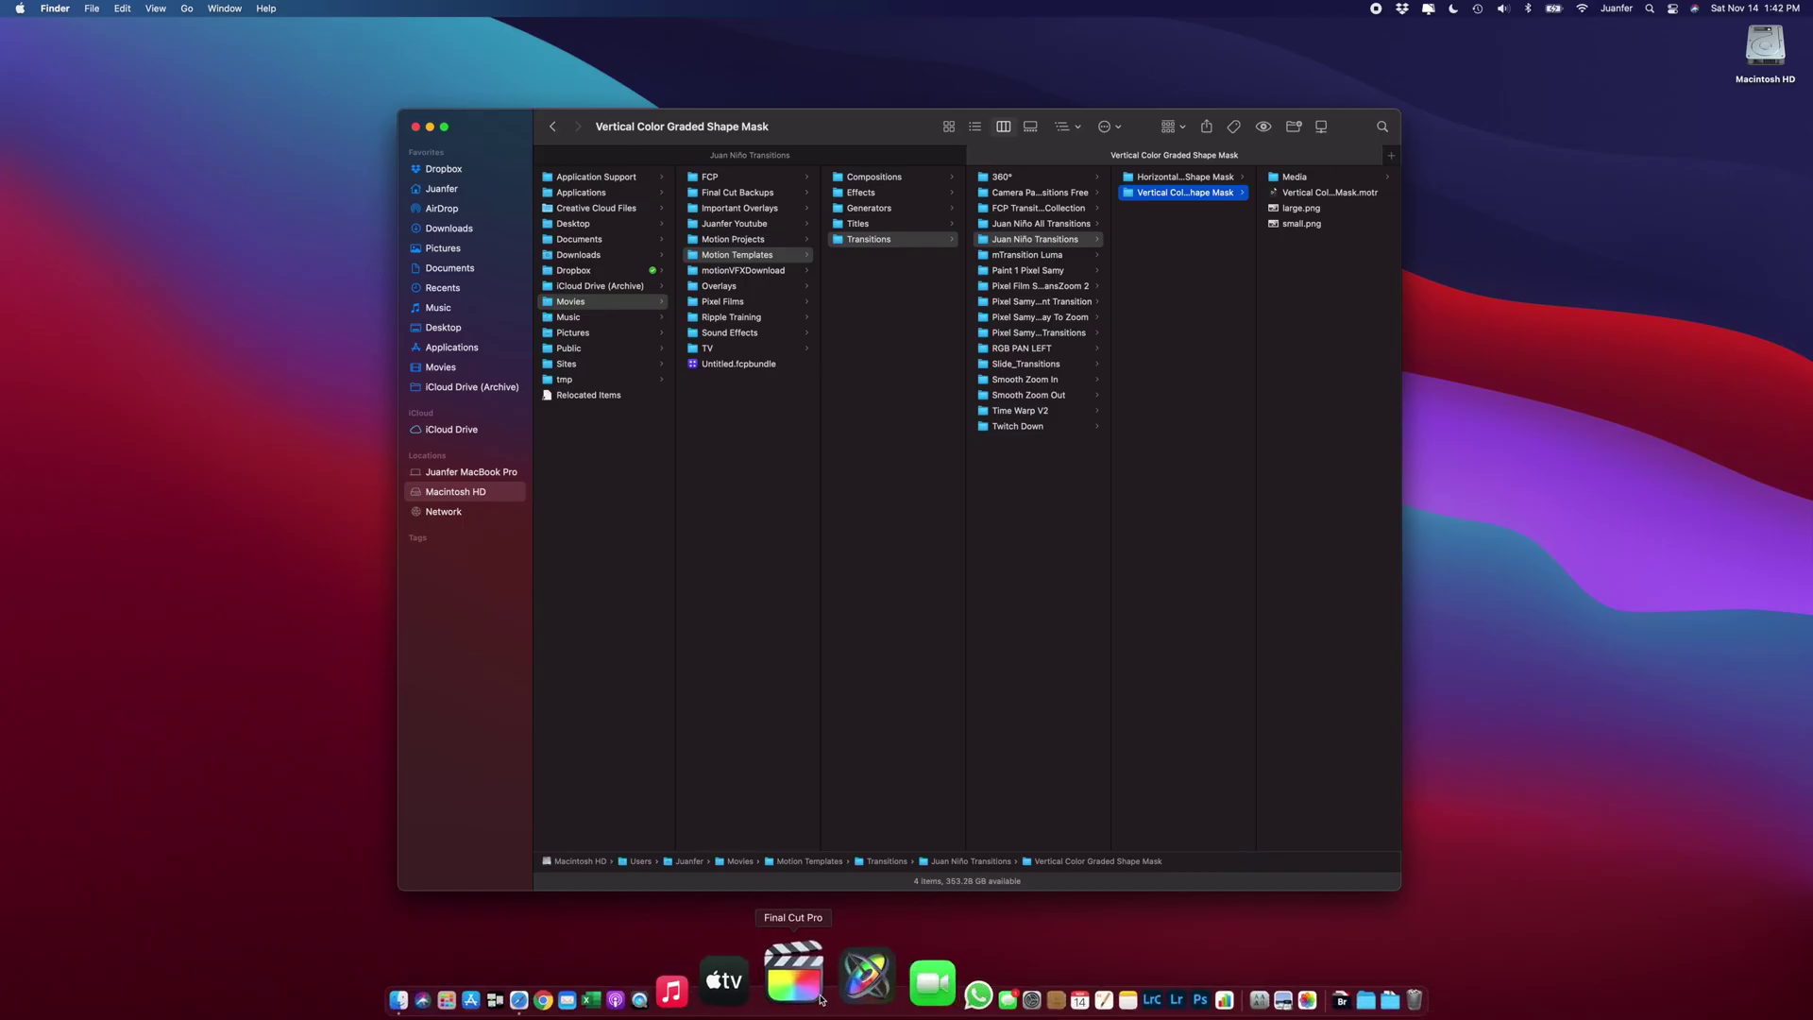
- Launch Final Cut Pro and filter the Transitions browser to the Juan Niño Transitions category
click(816, 990)
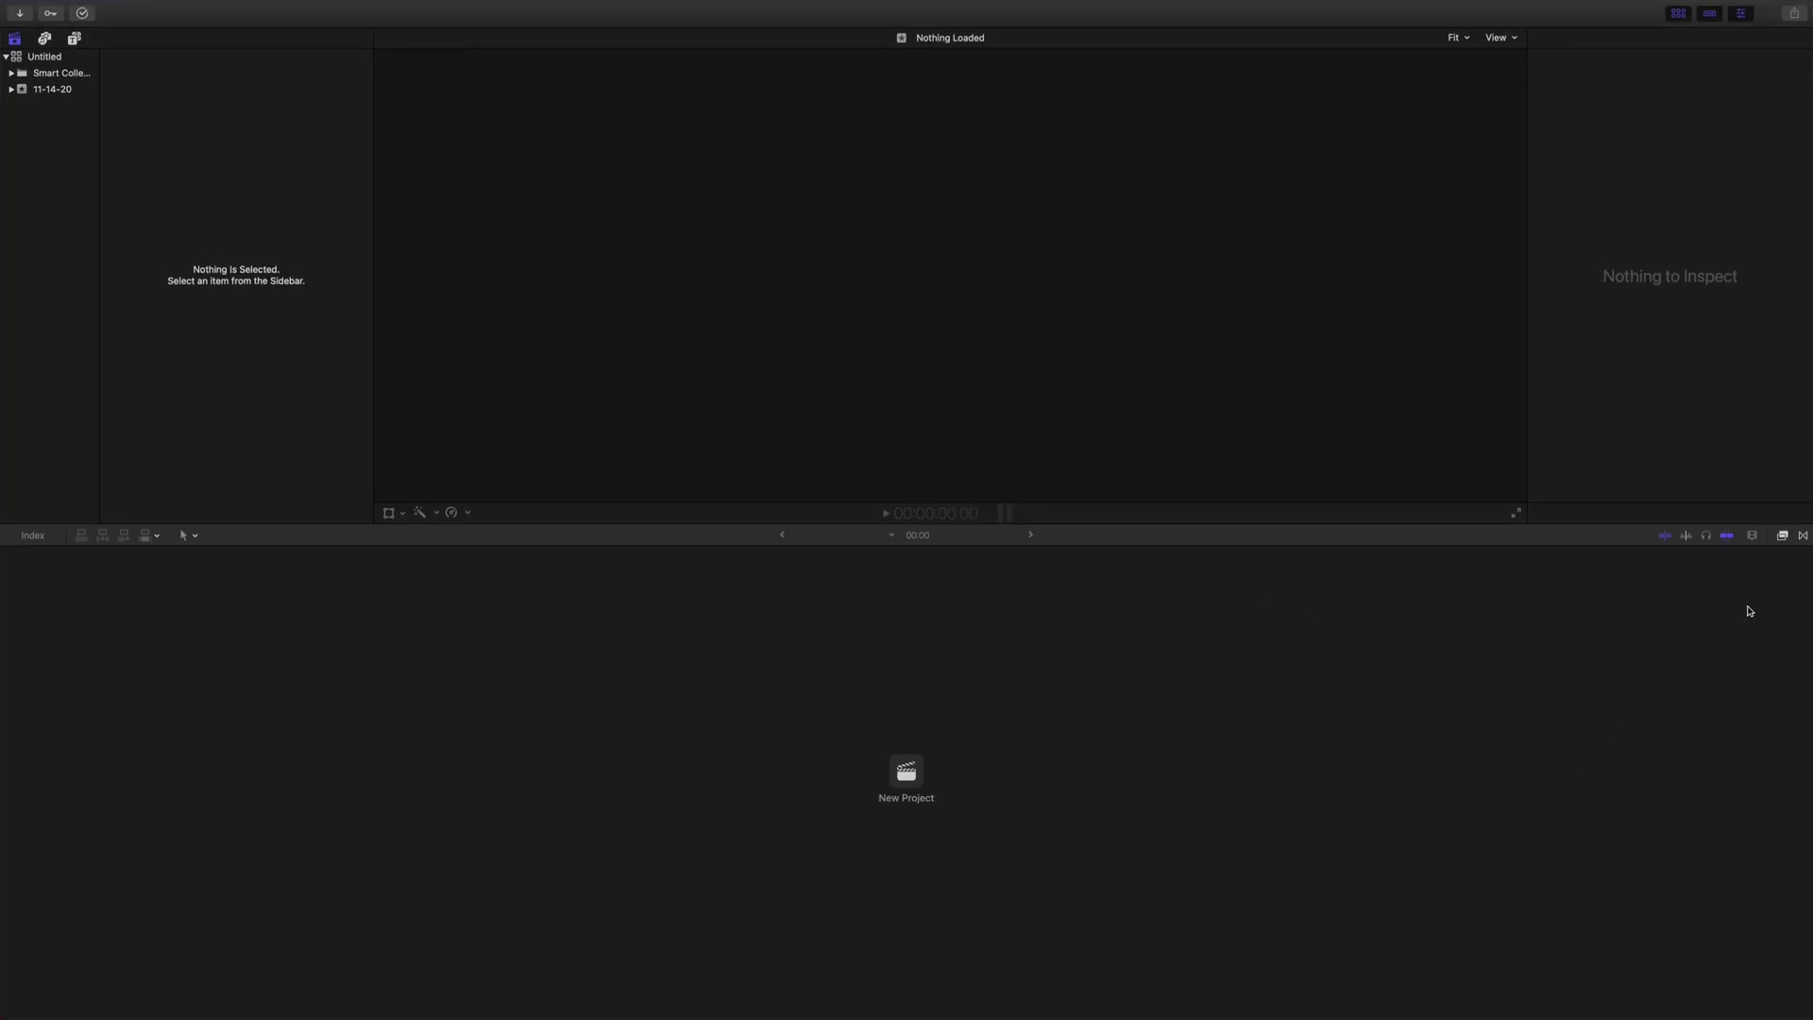
click(1804, 537)
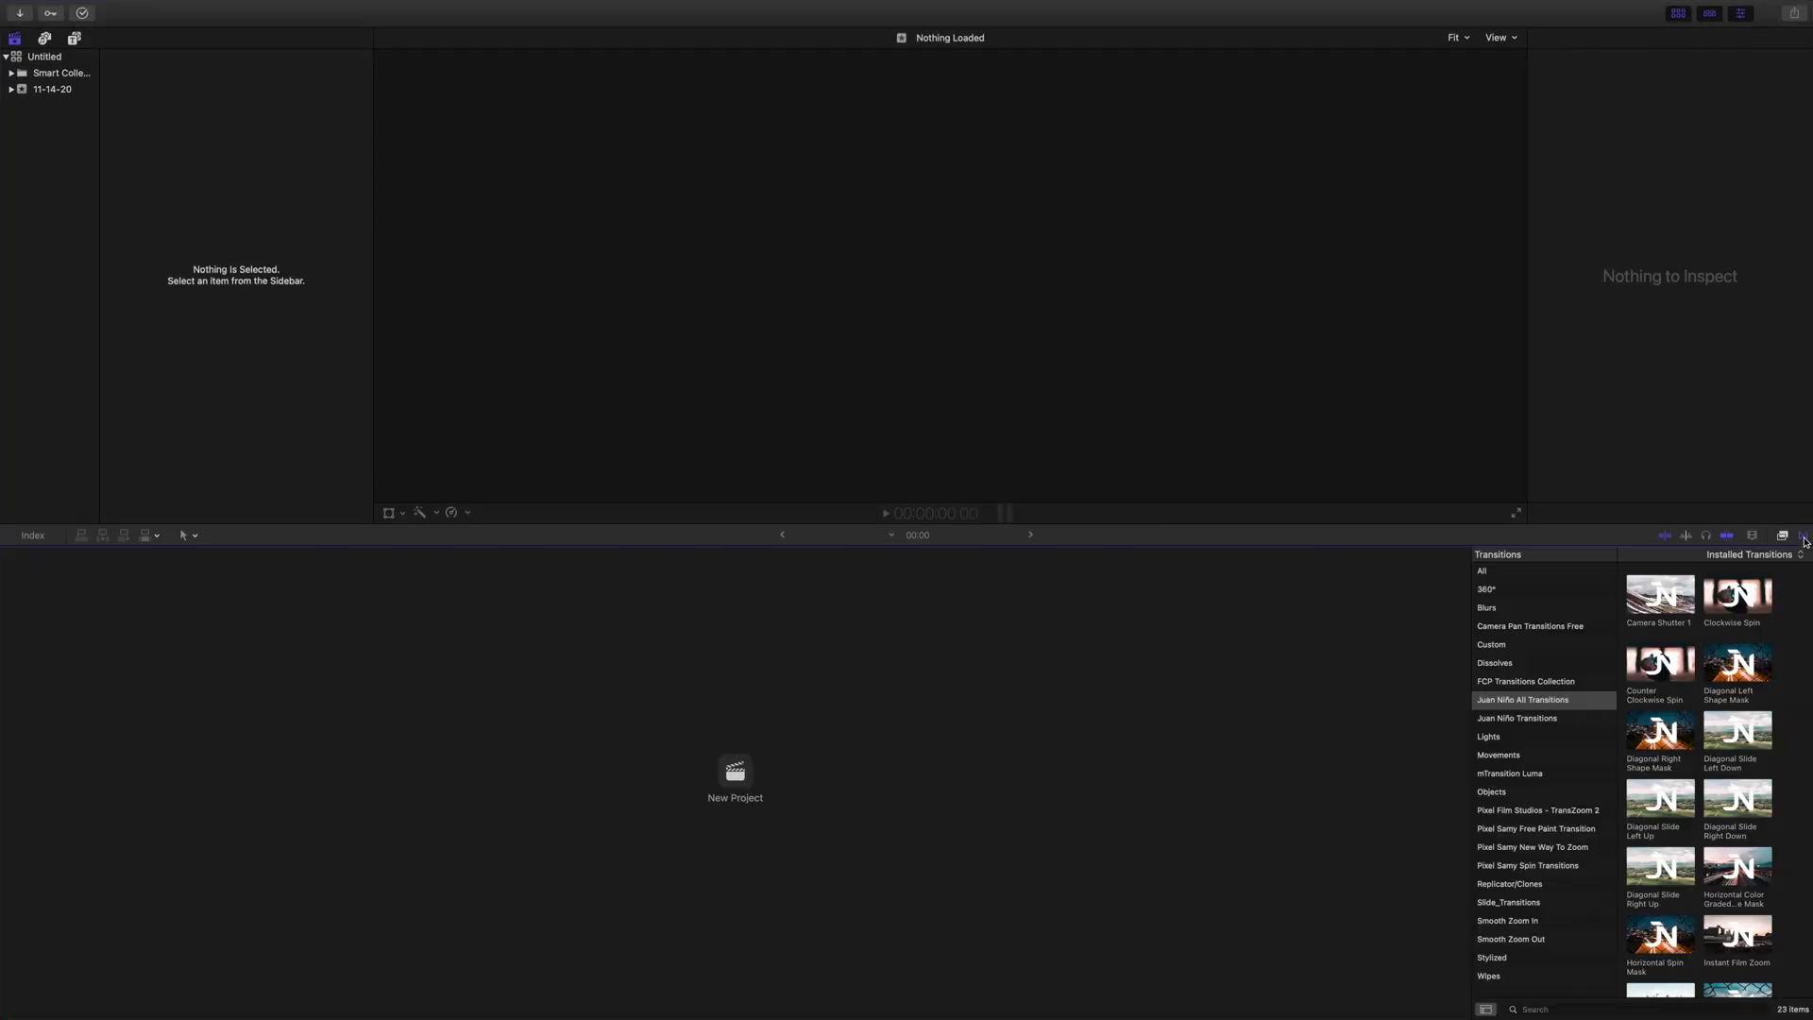
click(1509, 722)
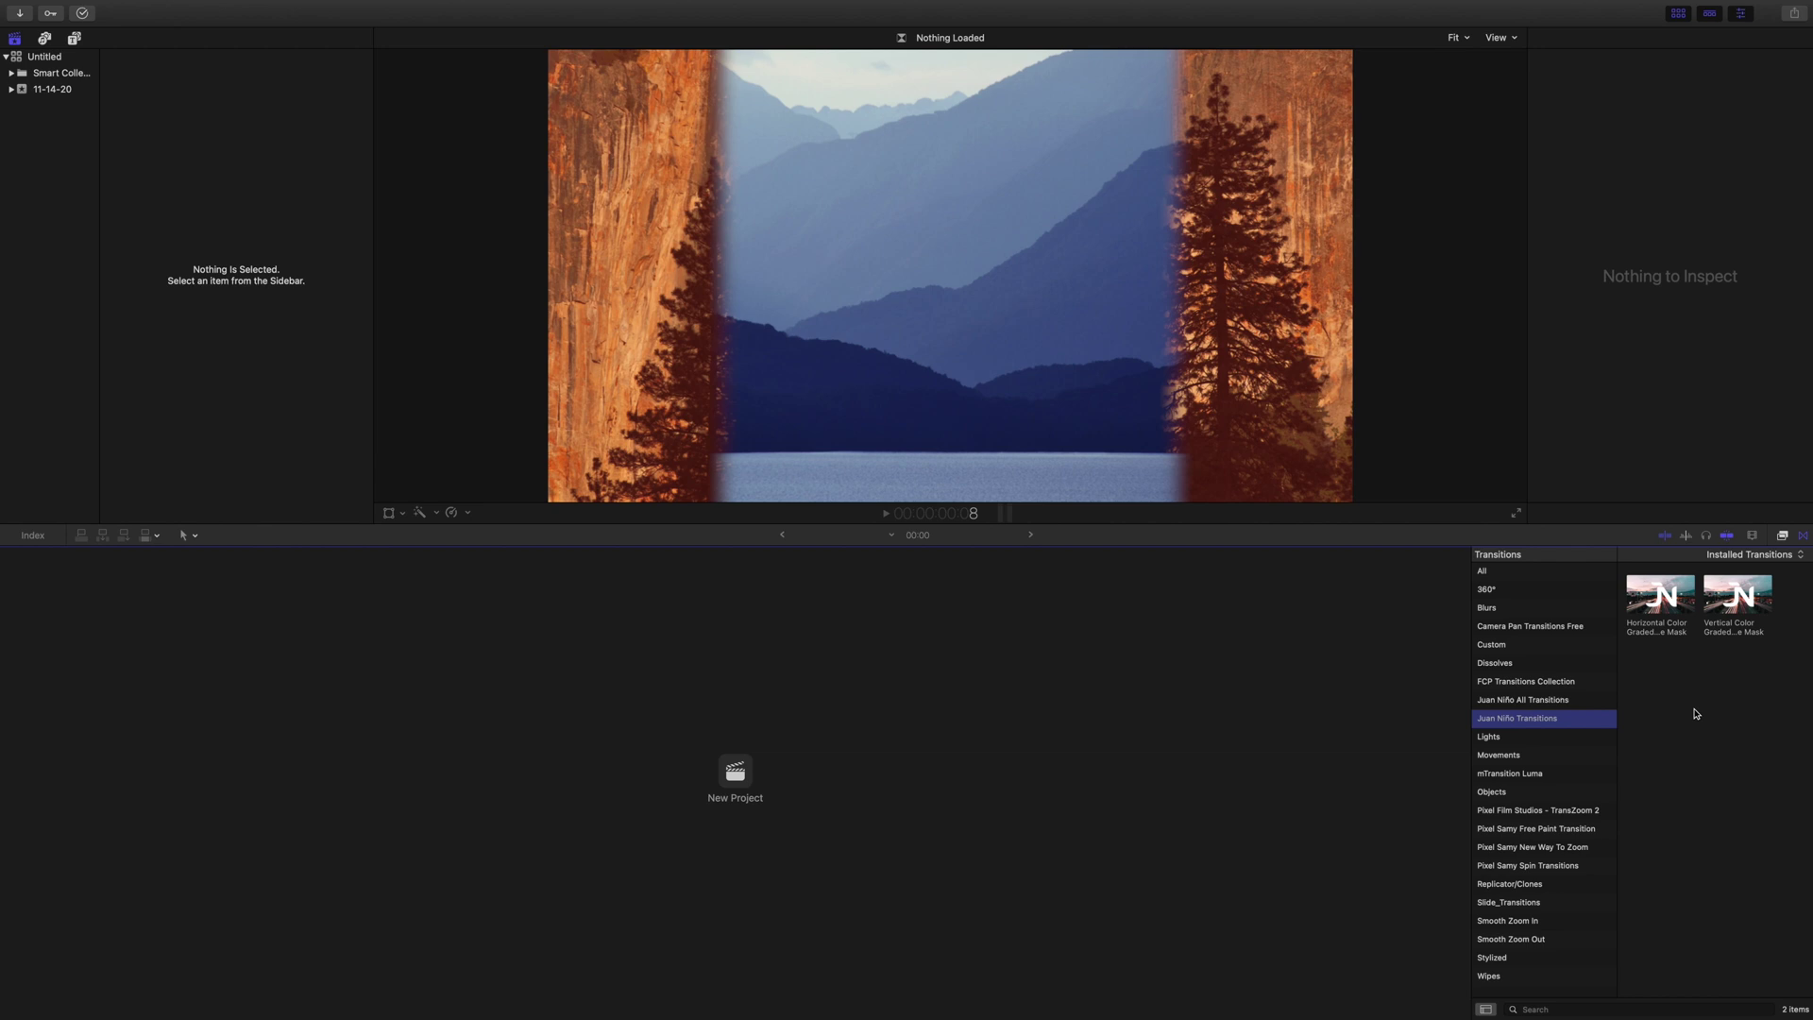
- Toggle between the Effects and Transitions browsers, then show the Titles and Generators sidebar
click(1784, 539)
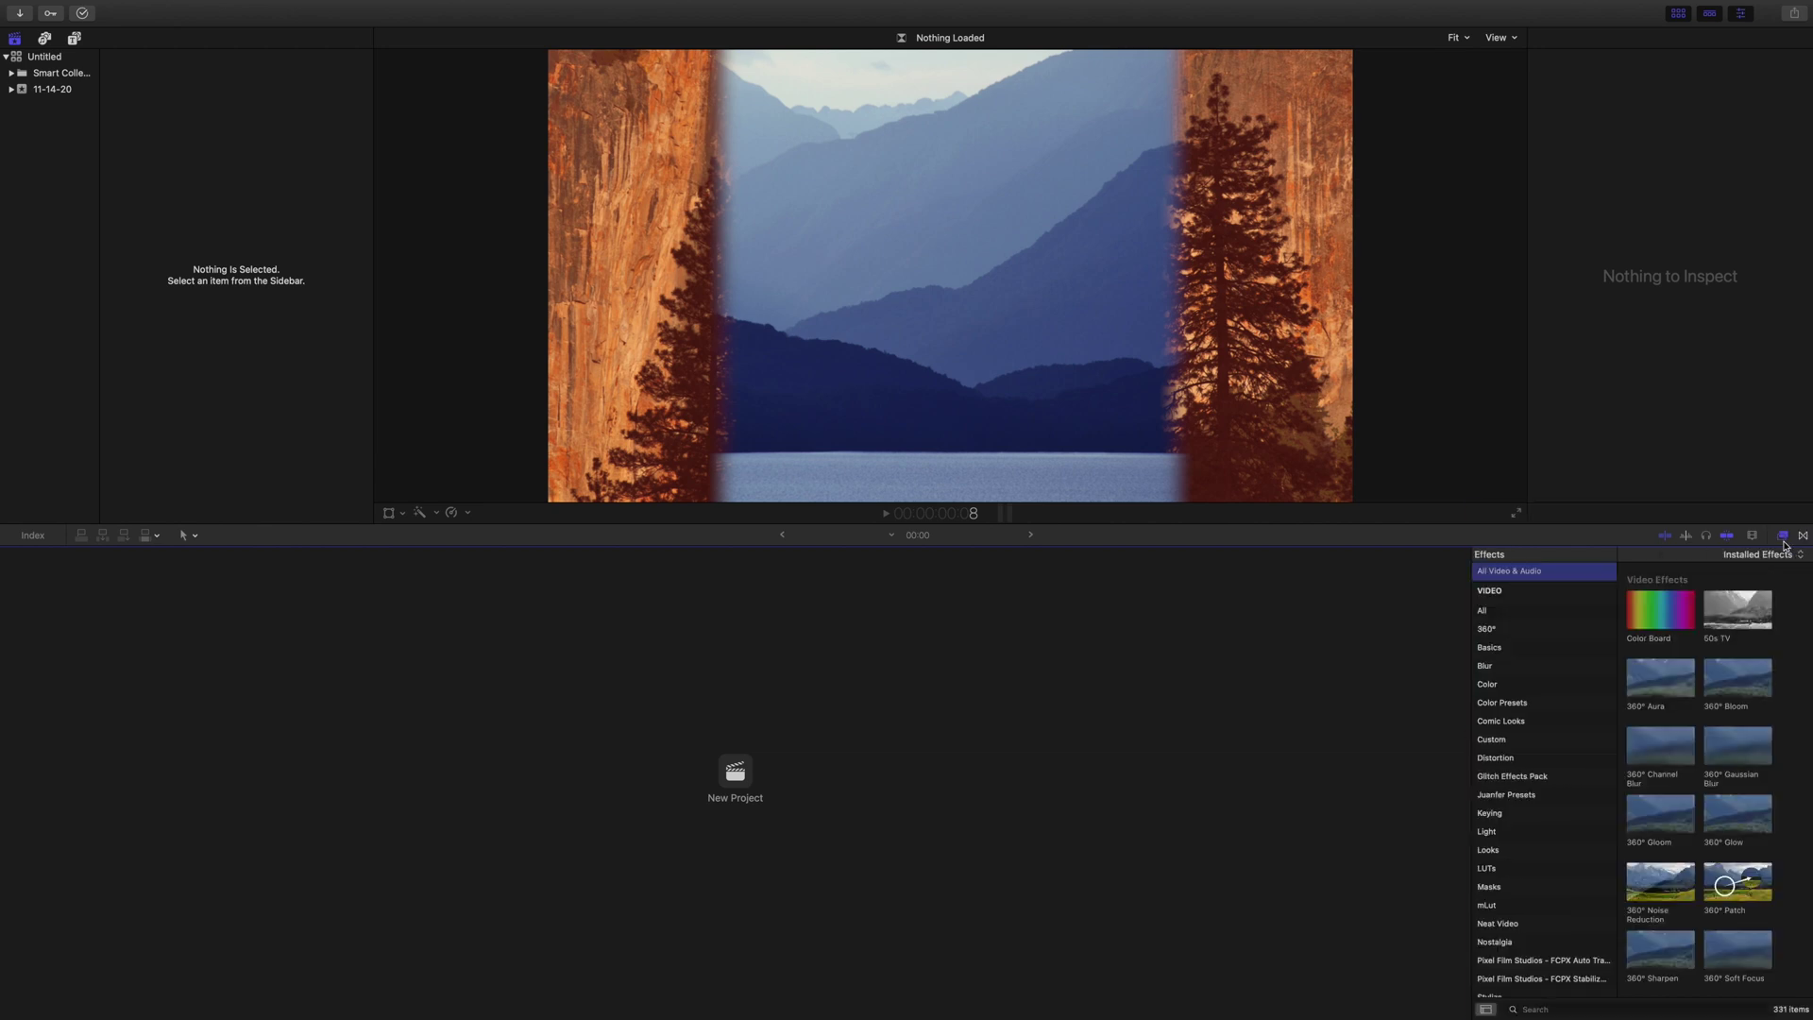
click(1803, 537)
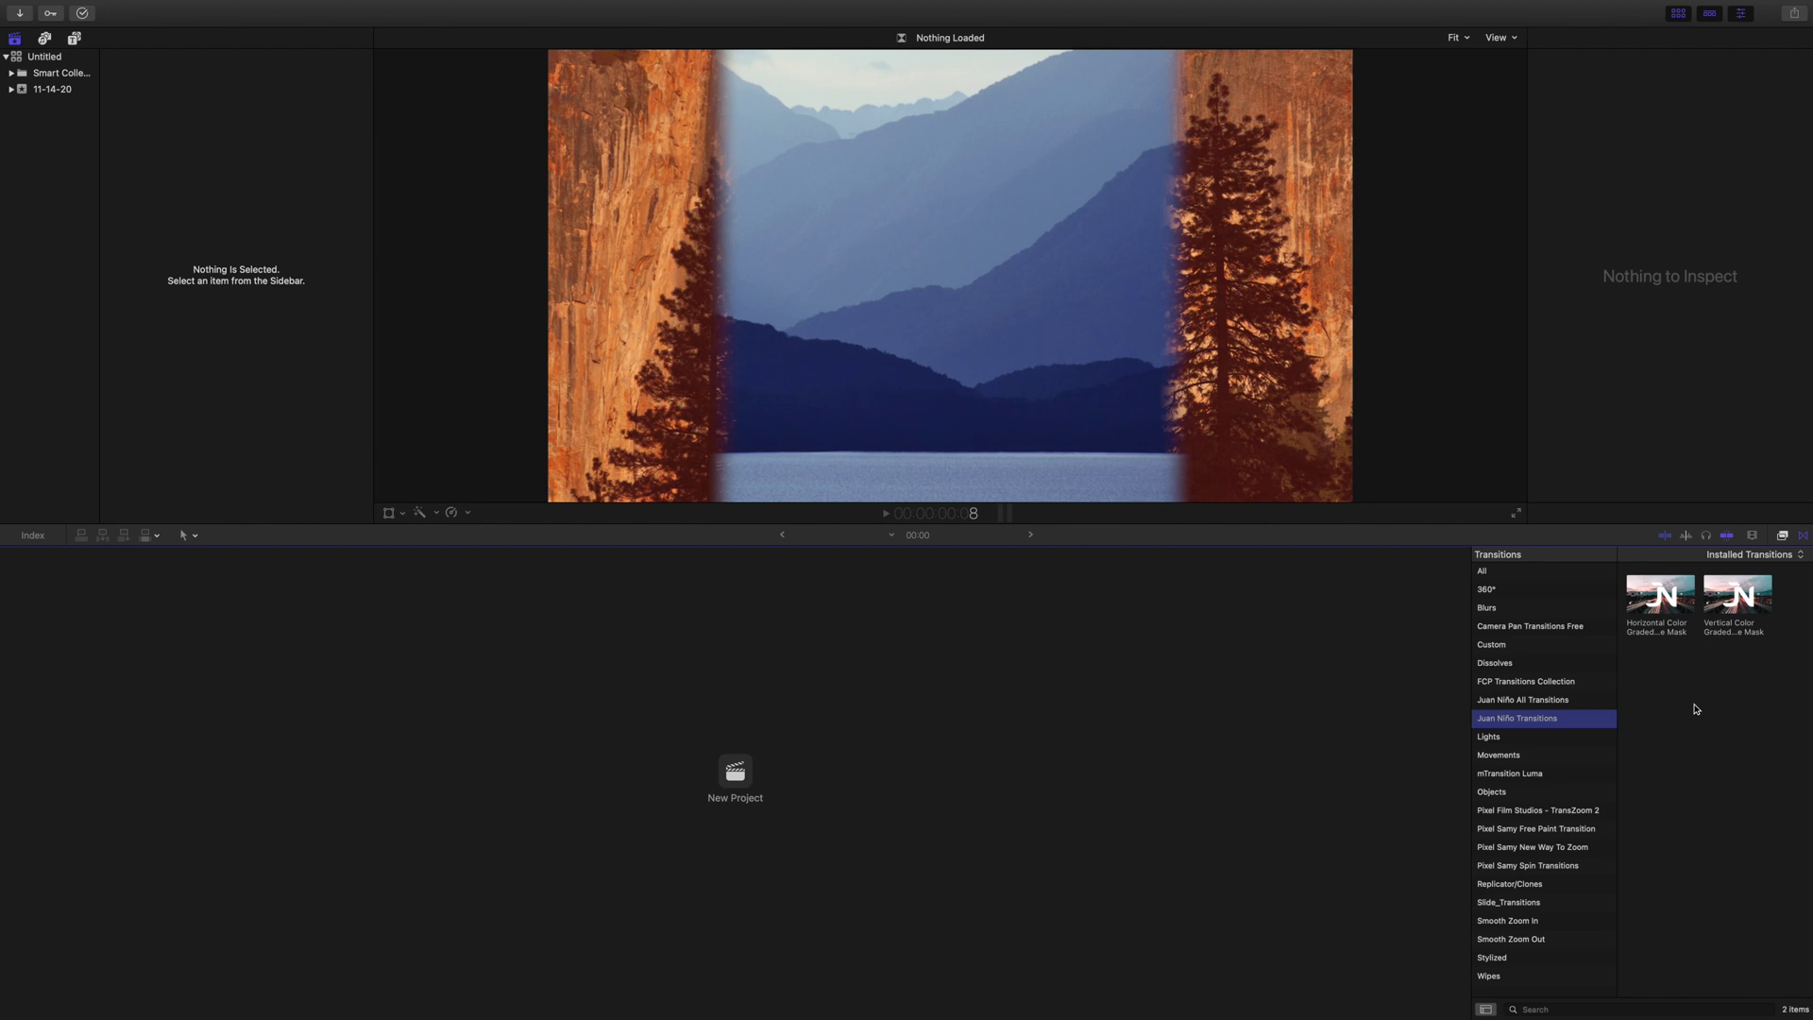
click(1783, 536)
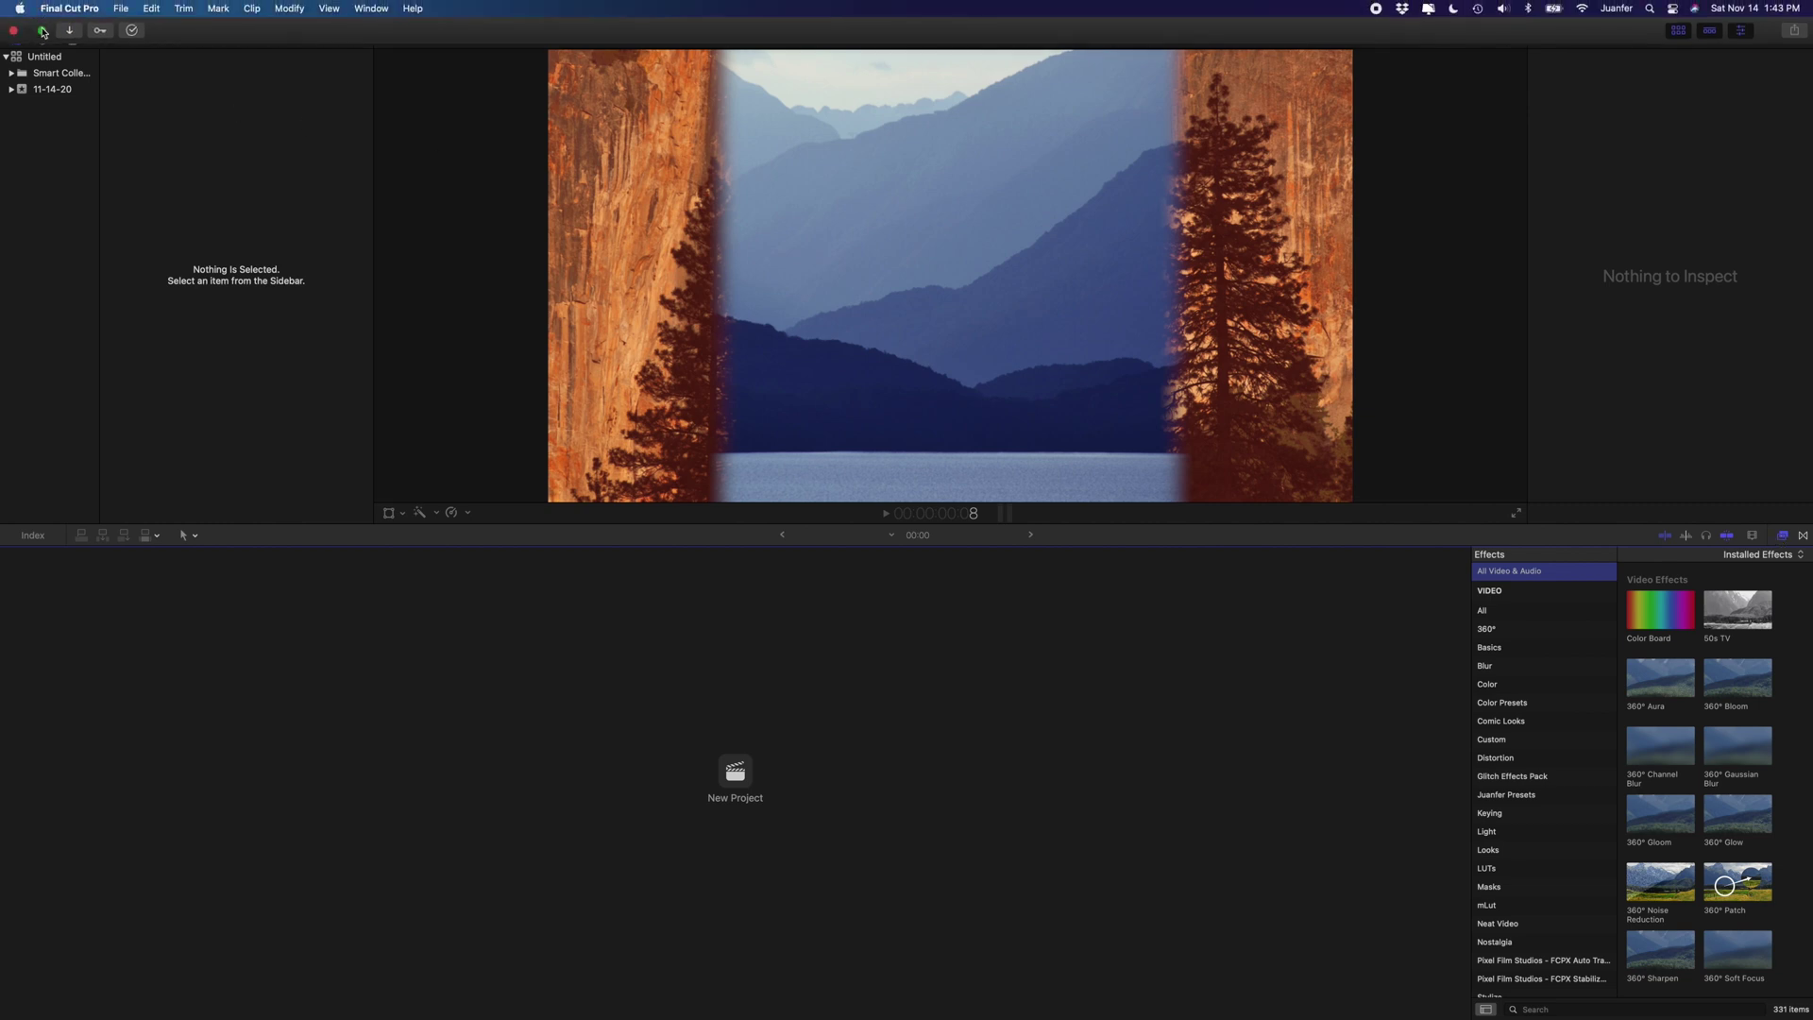
click(73, 39)
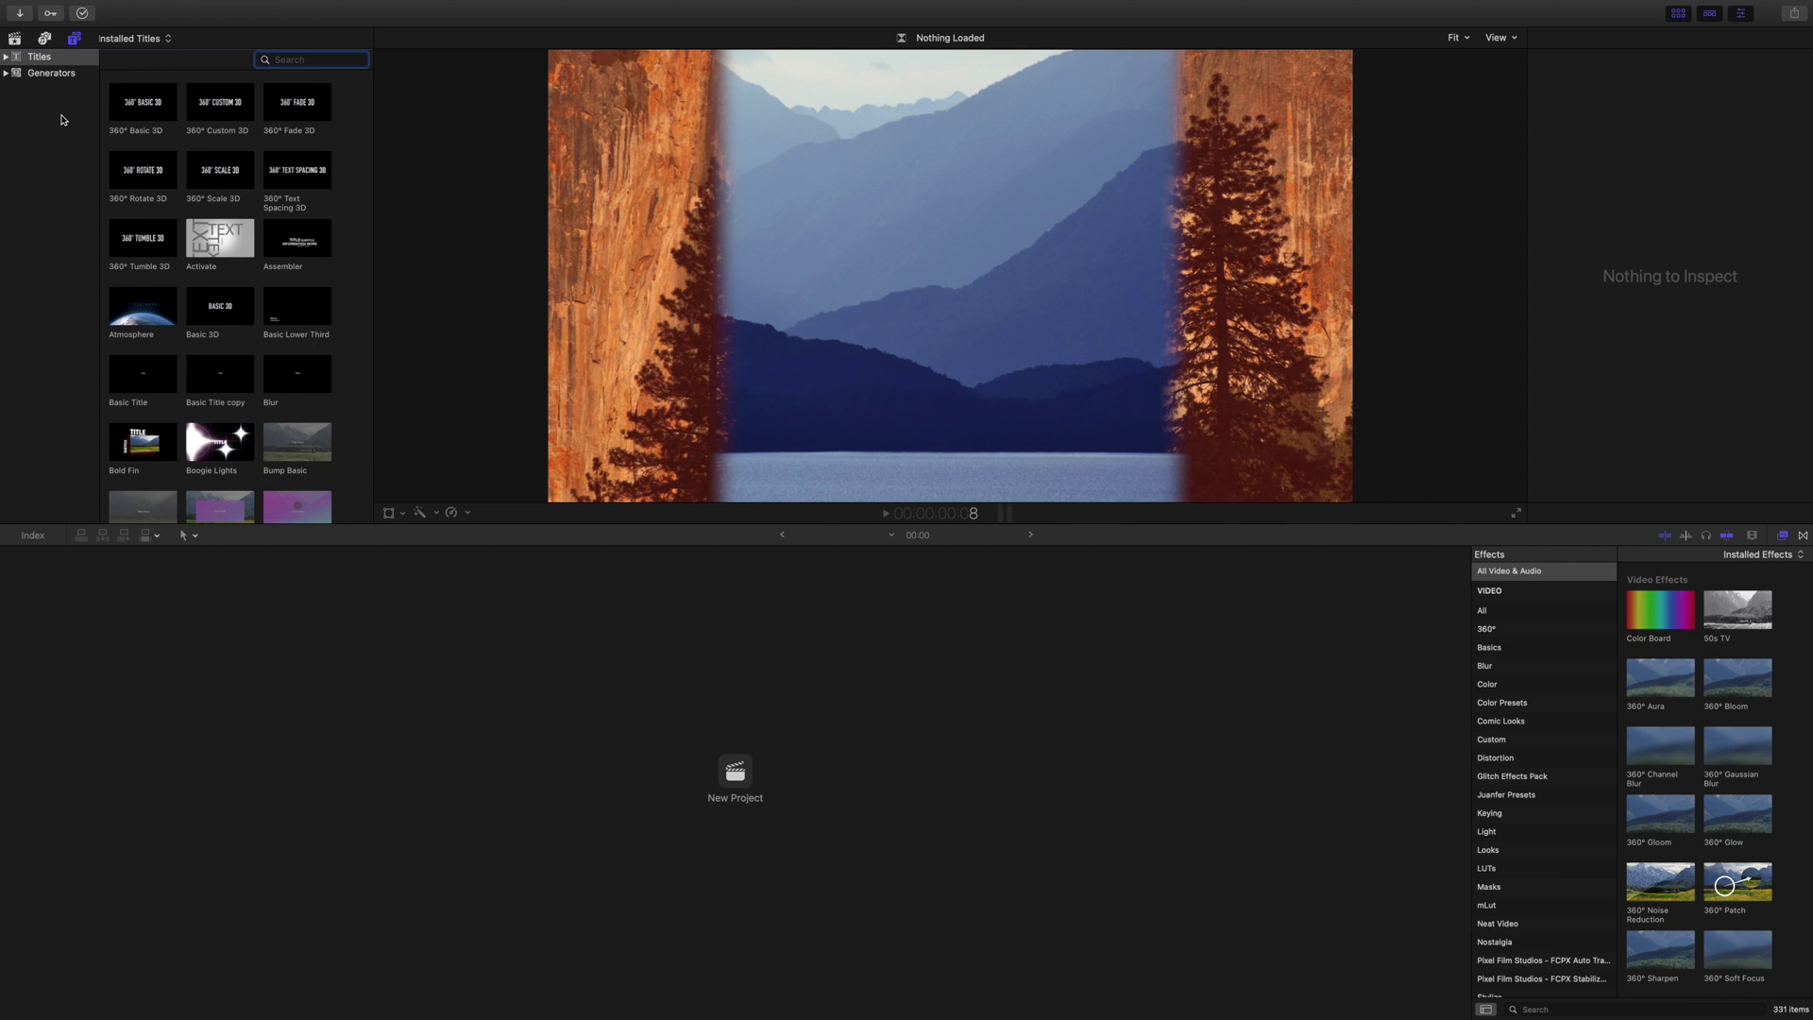
- Return to Finder and open Movies > Motion Templates to show its five category folders
key(ctrl+Left)
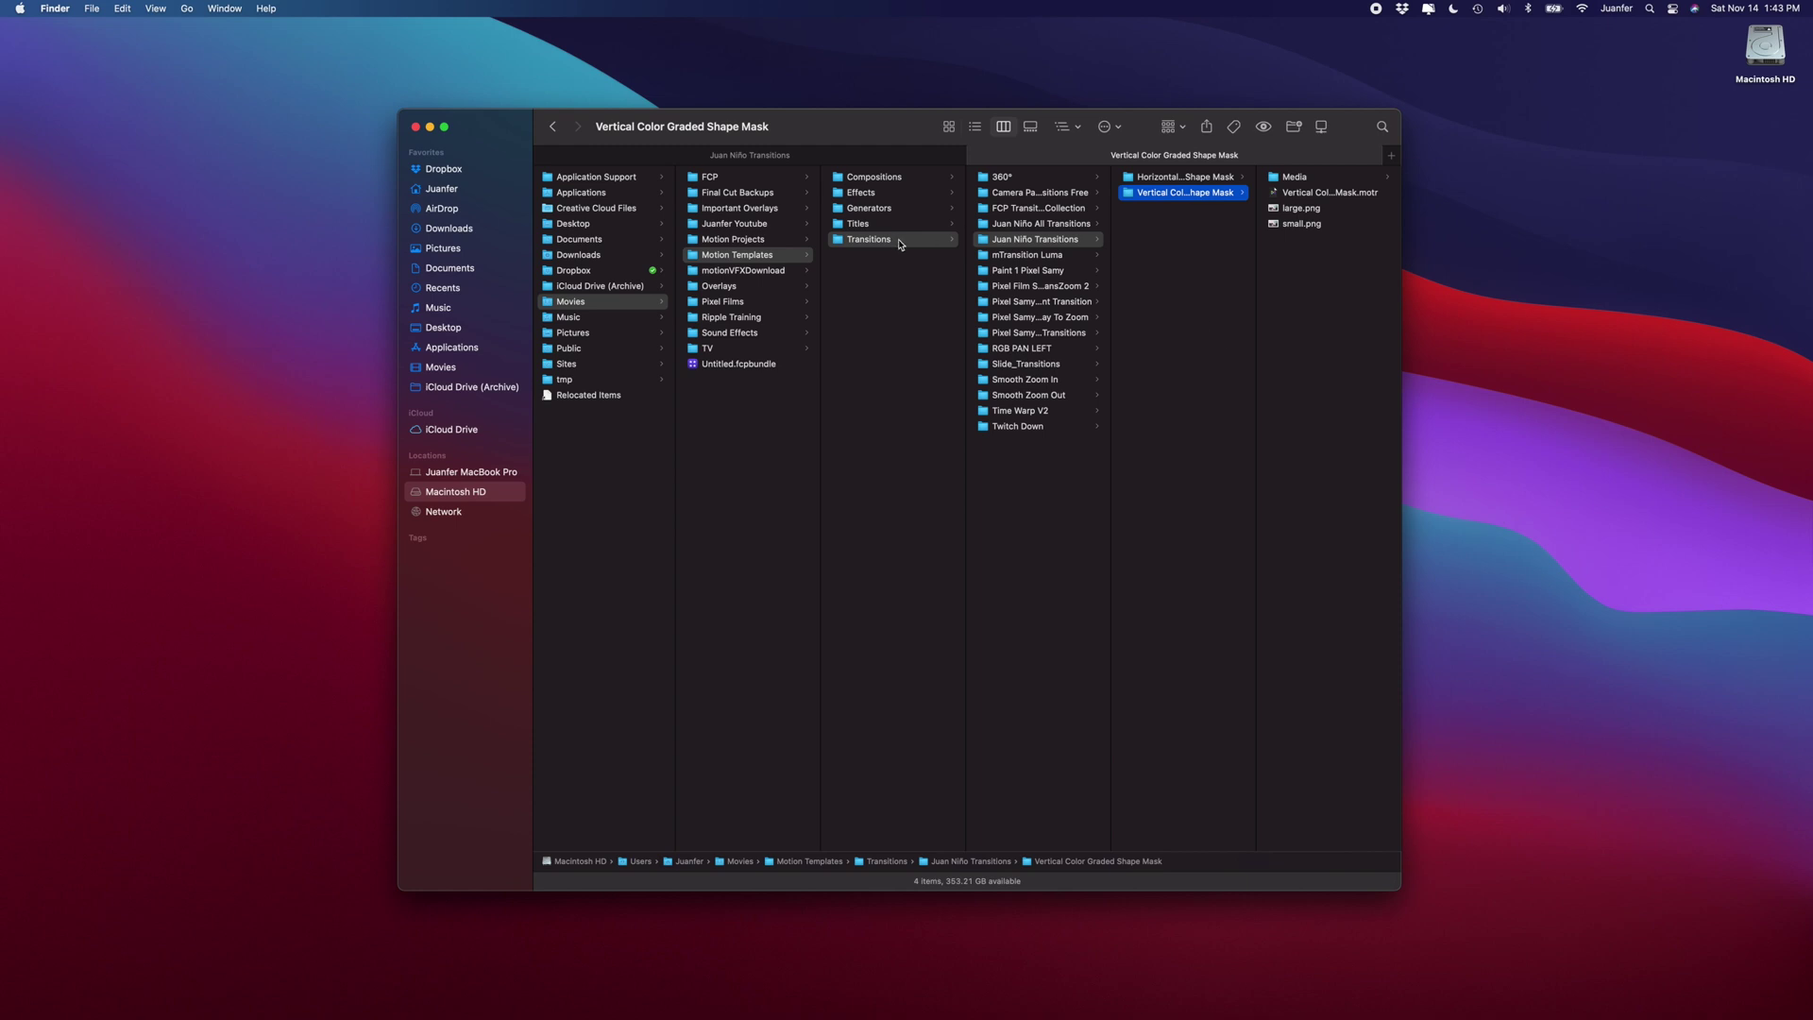
scroll(899, 244, left, 5)
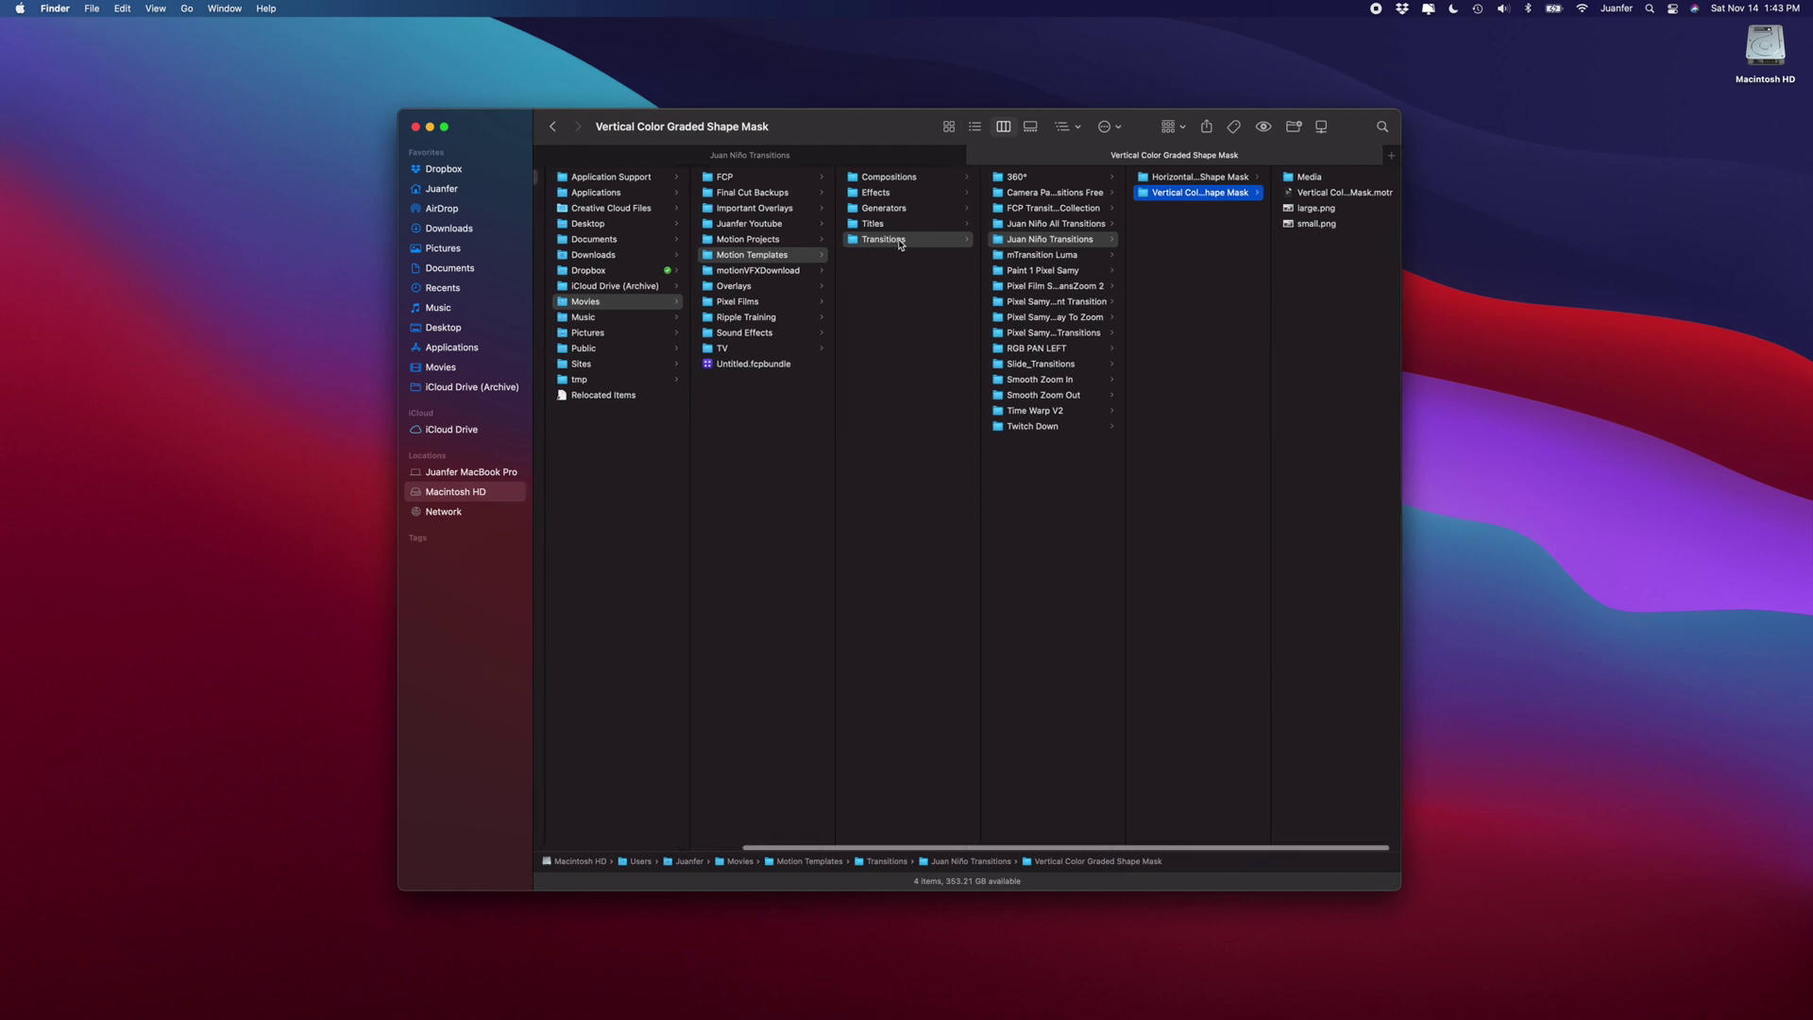
scroll(899, 244, left, 3)
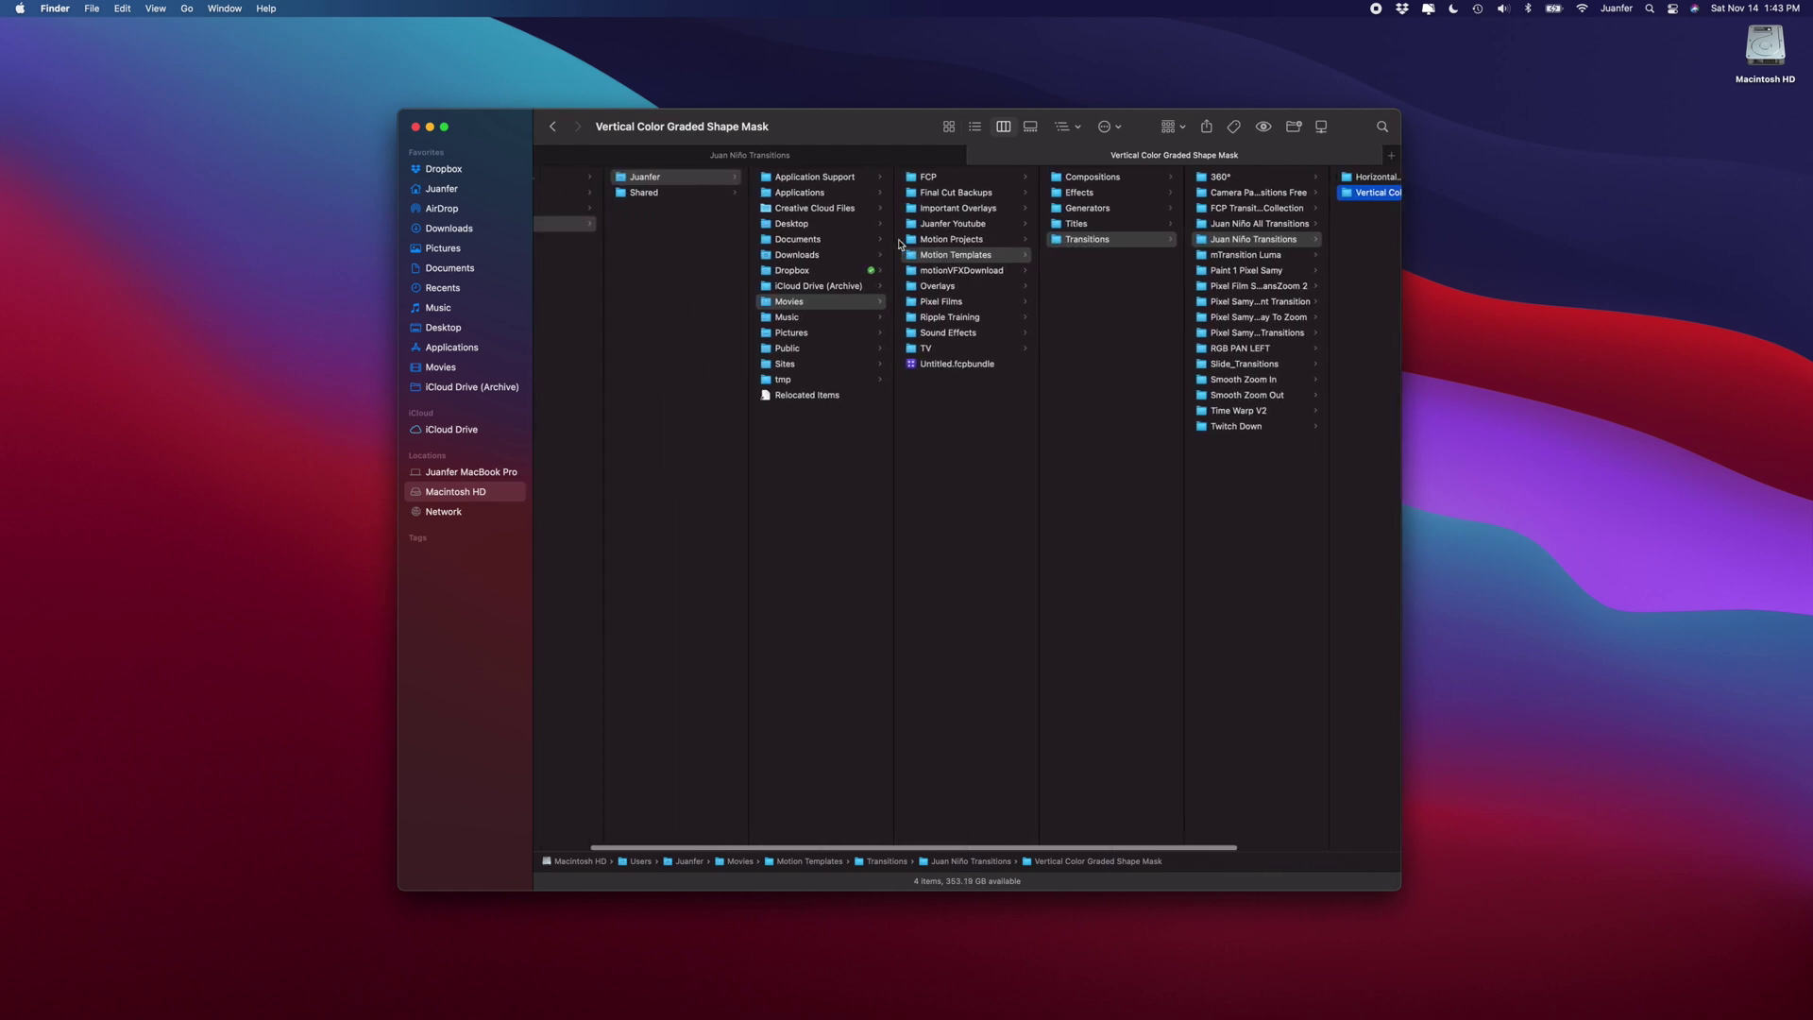
scroll(898, 243, left, 1)
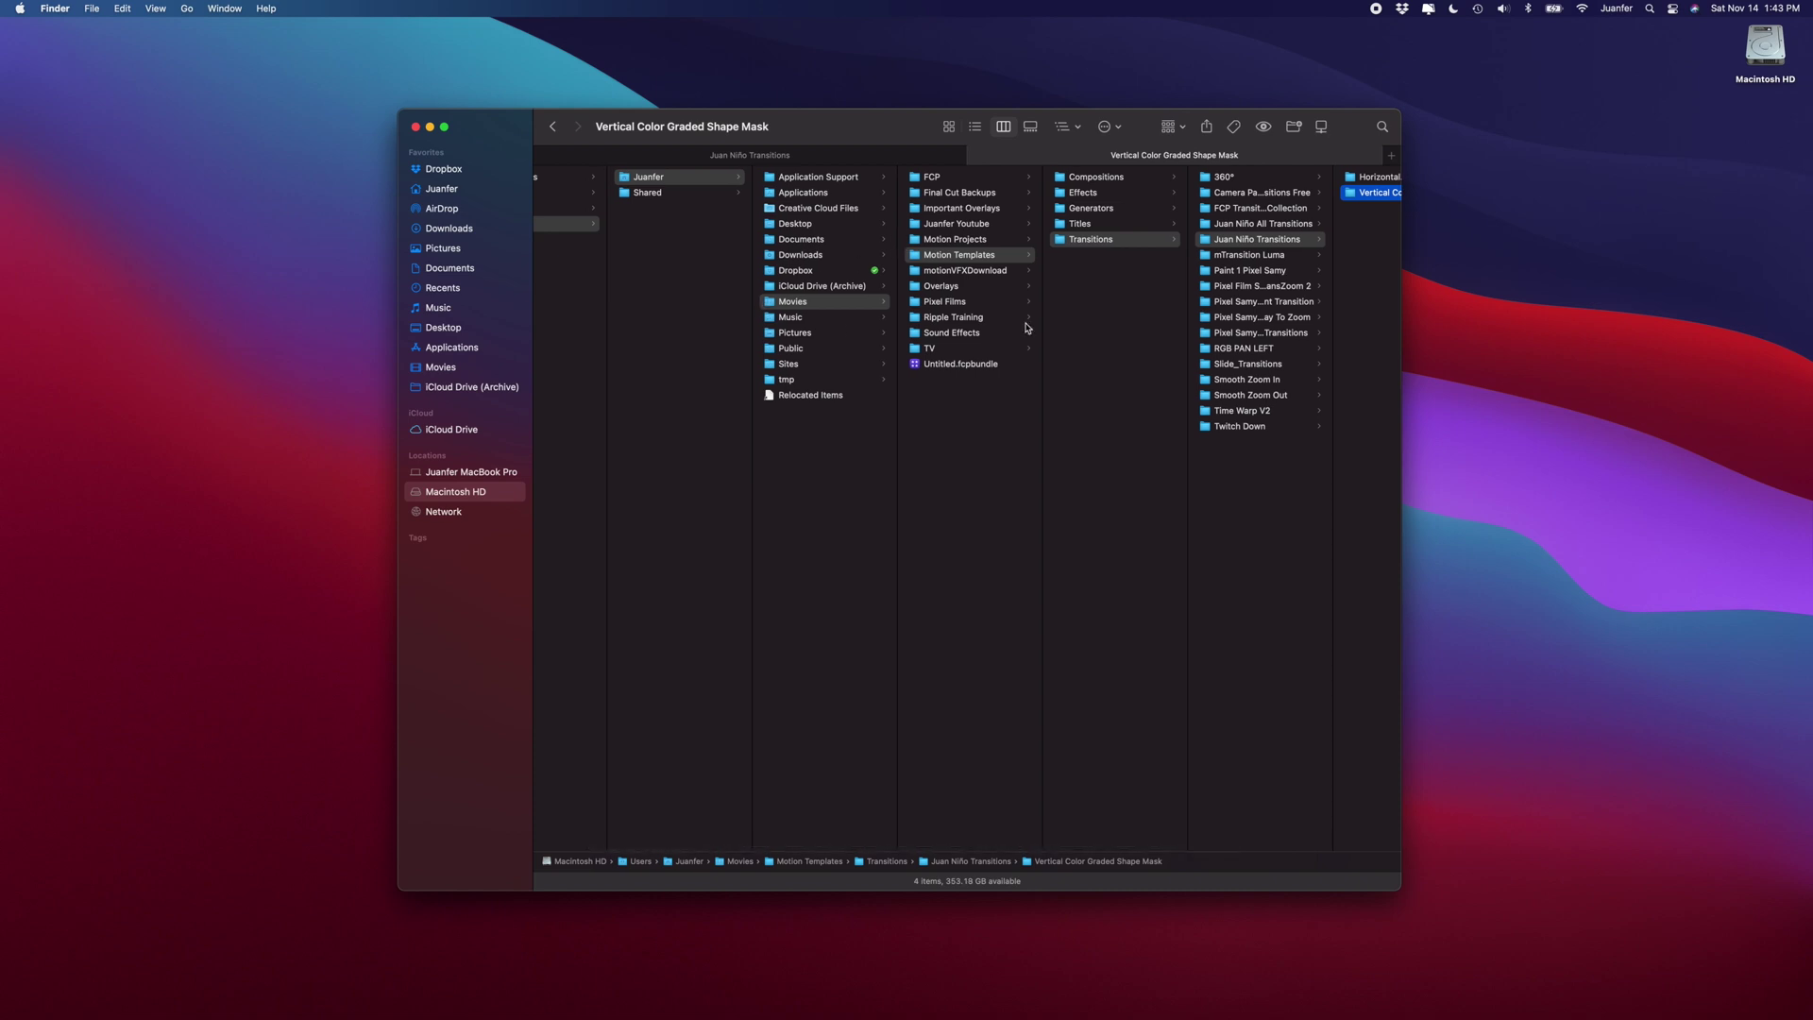
scroll(1027, 327, left, 3)
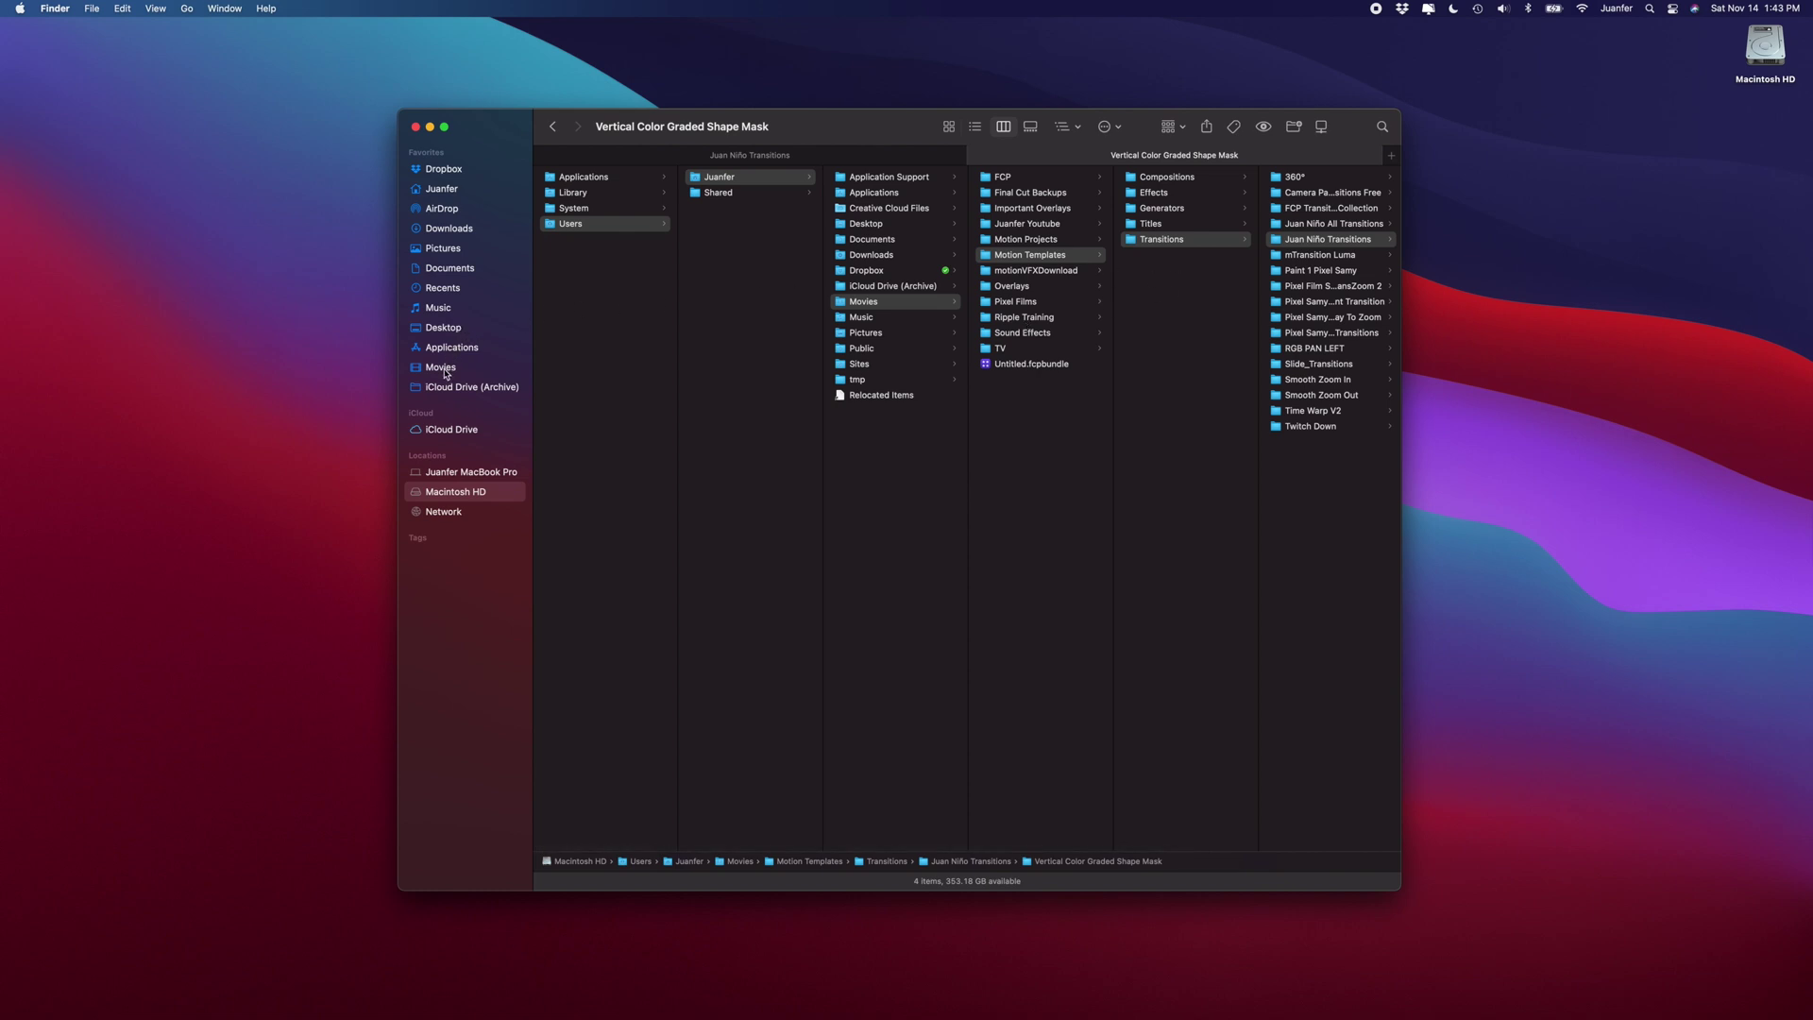
click(446, 369)
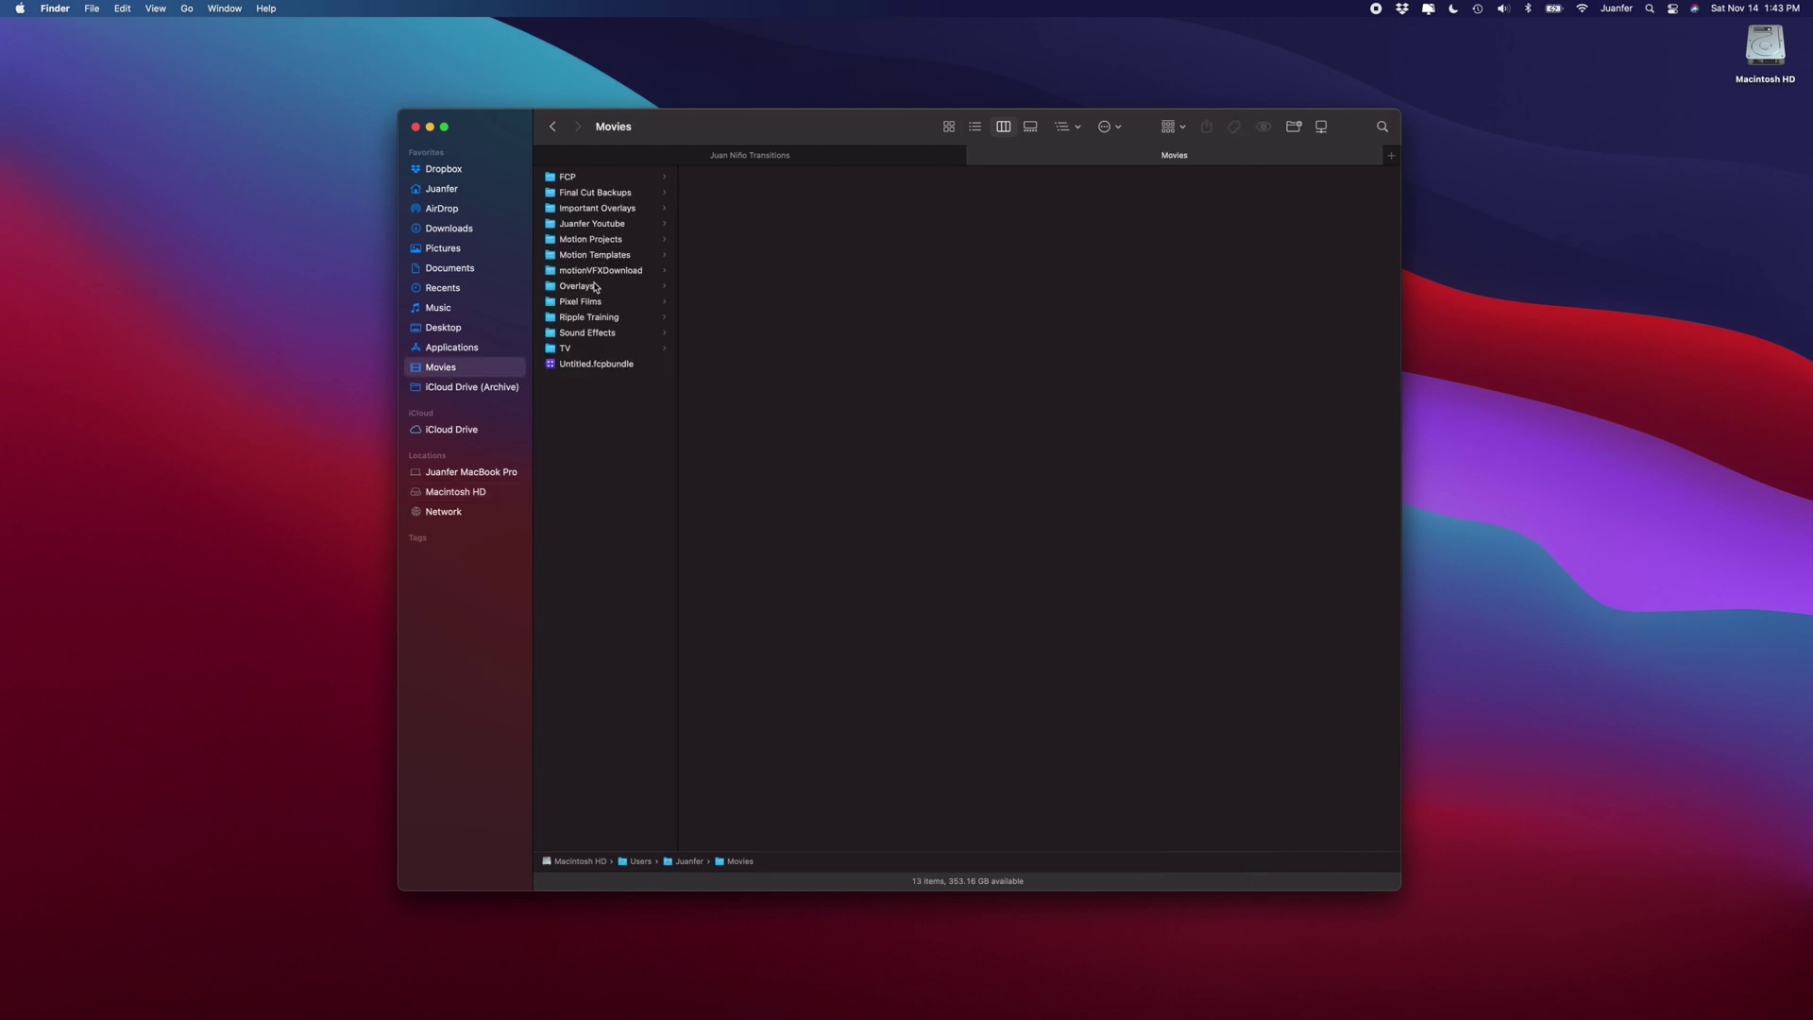
click(619, 255)
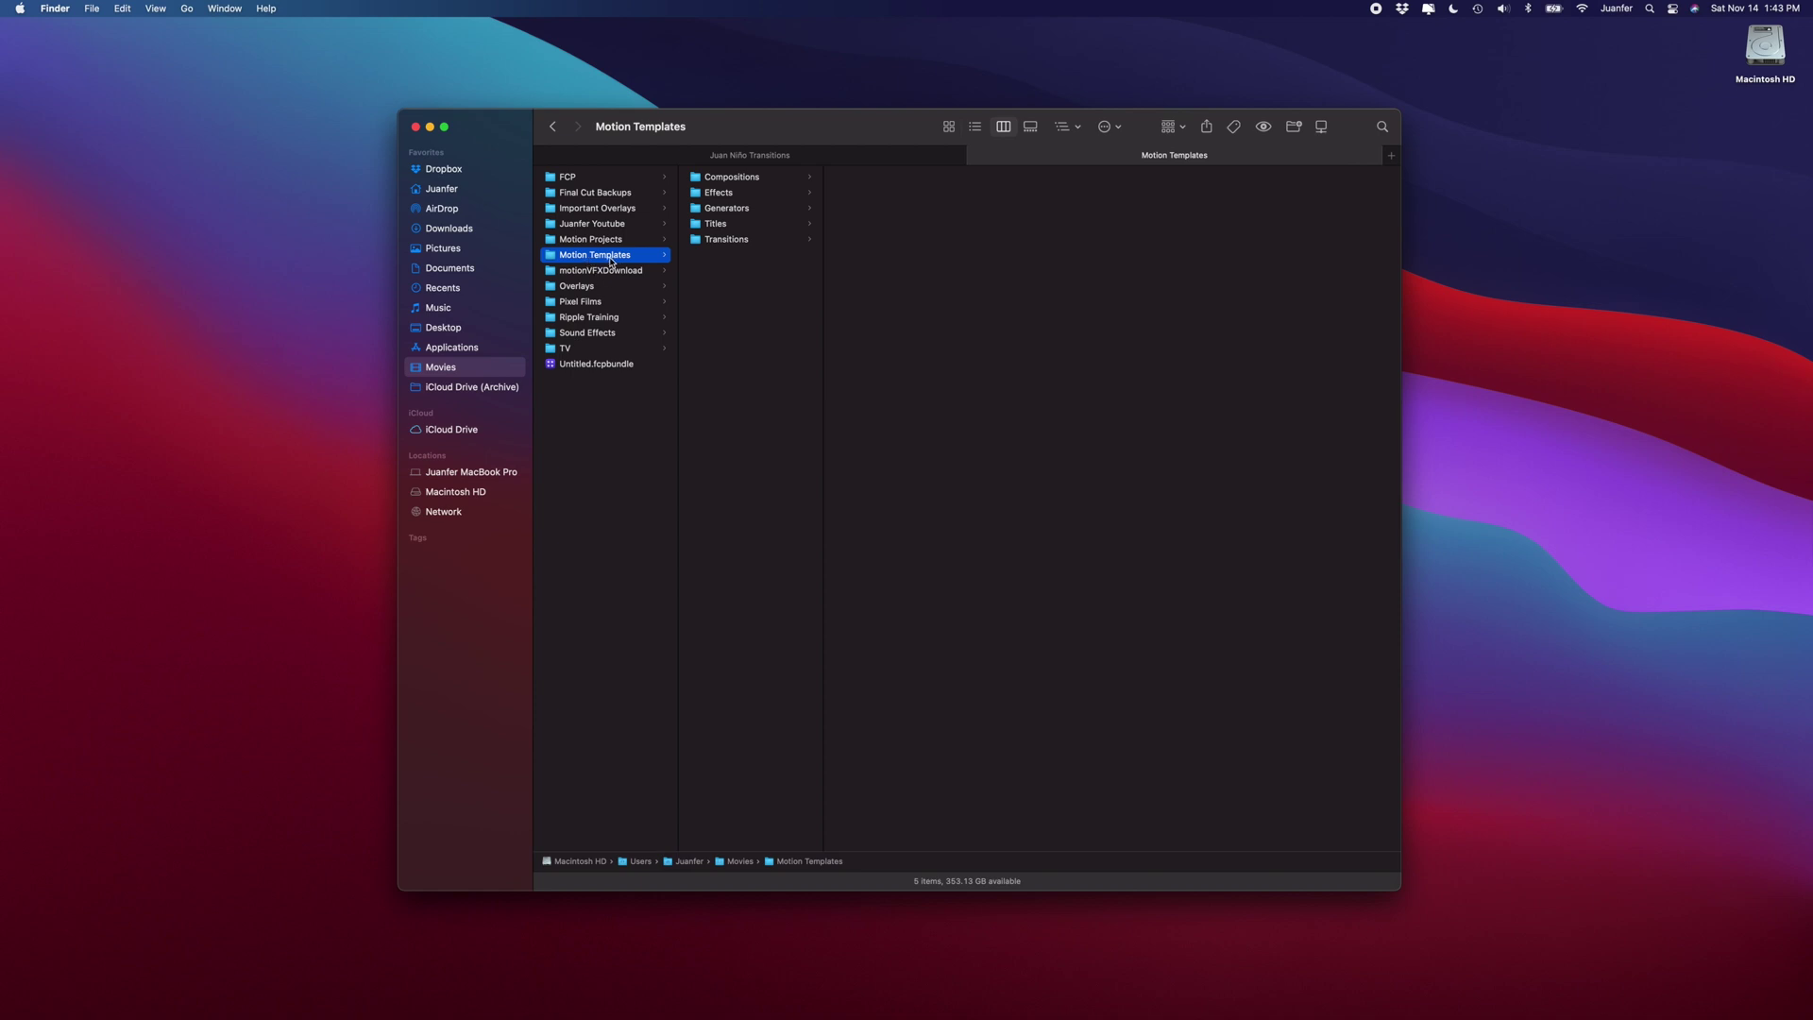
- Create a new folder named 'Motion Templates' in the Movies folder
right_click(592, 439)
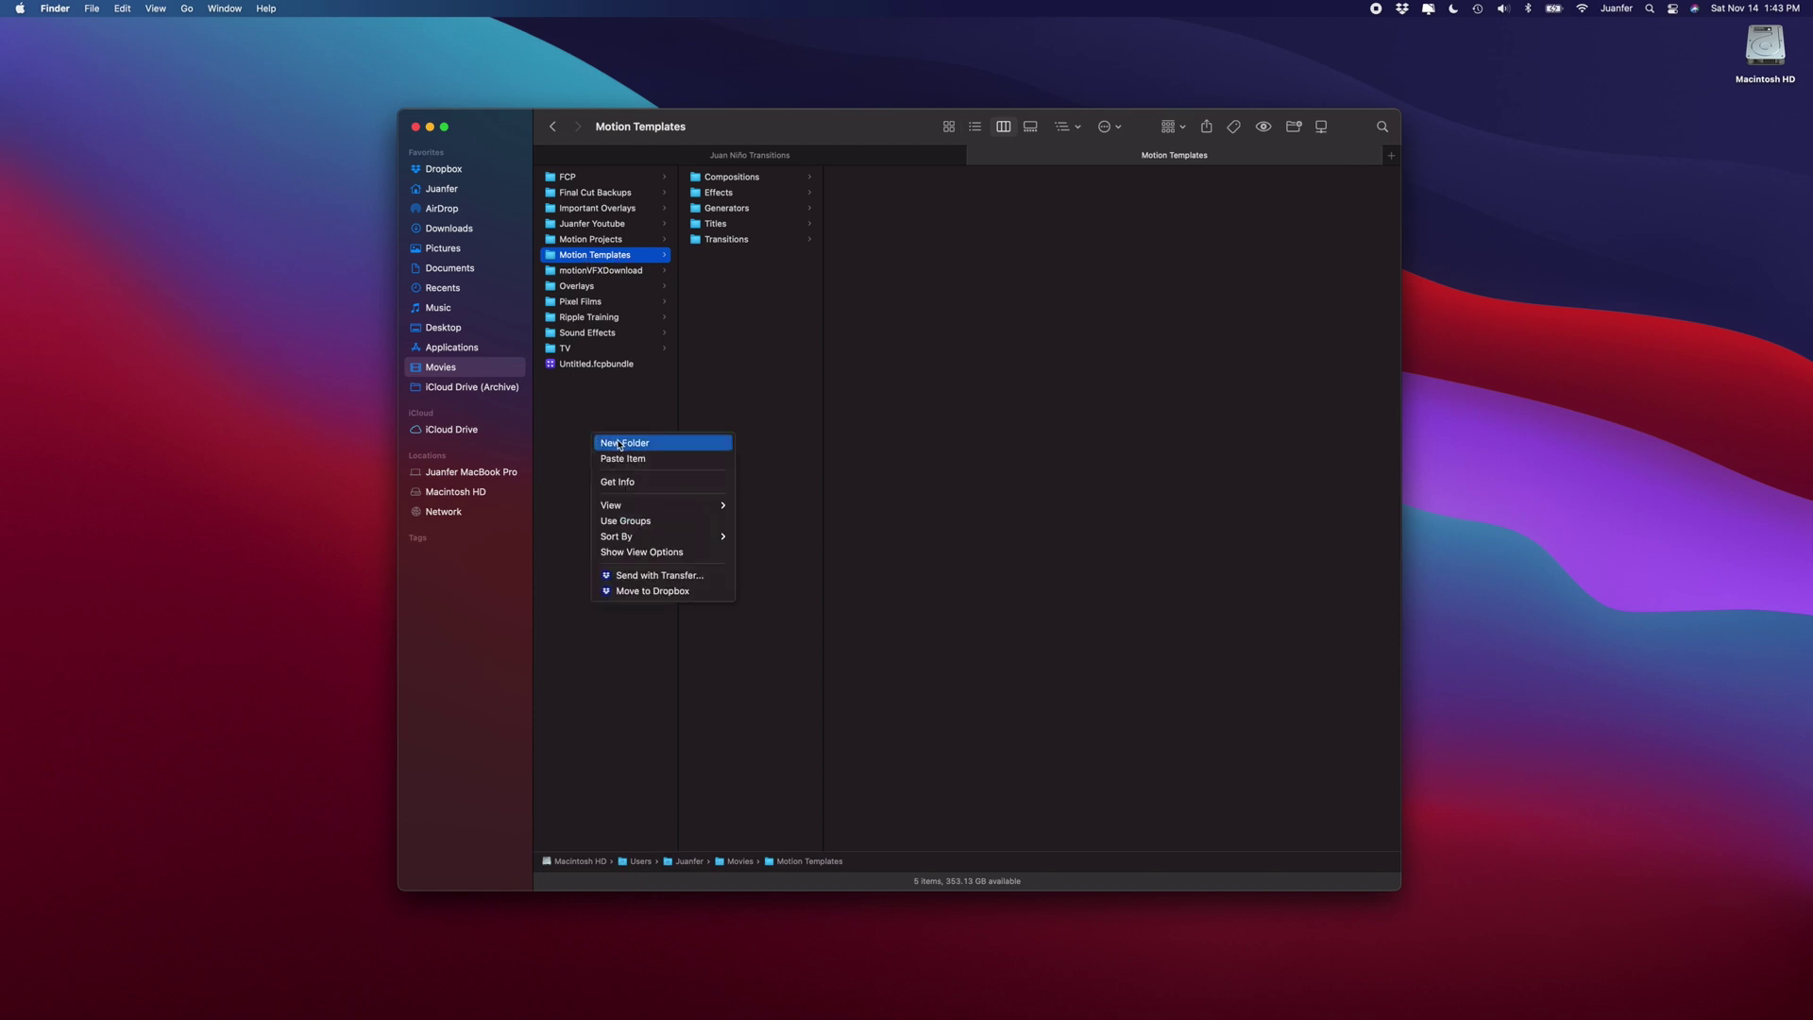
click(619, 443)
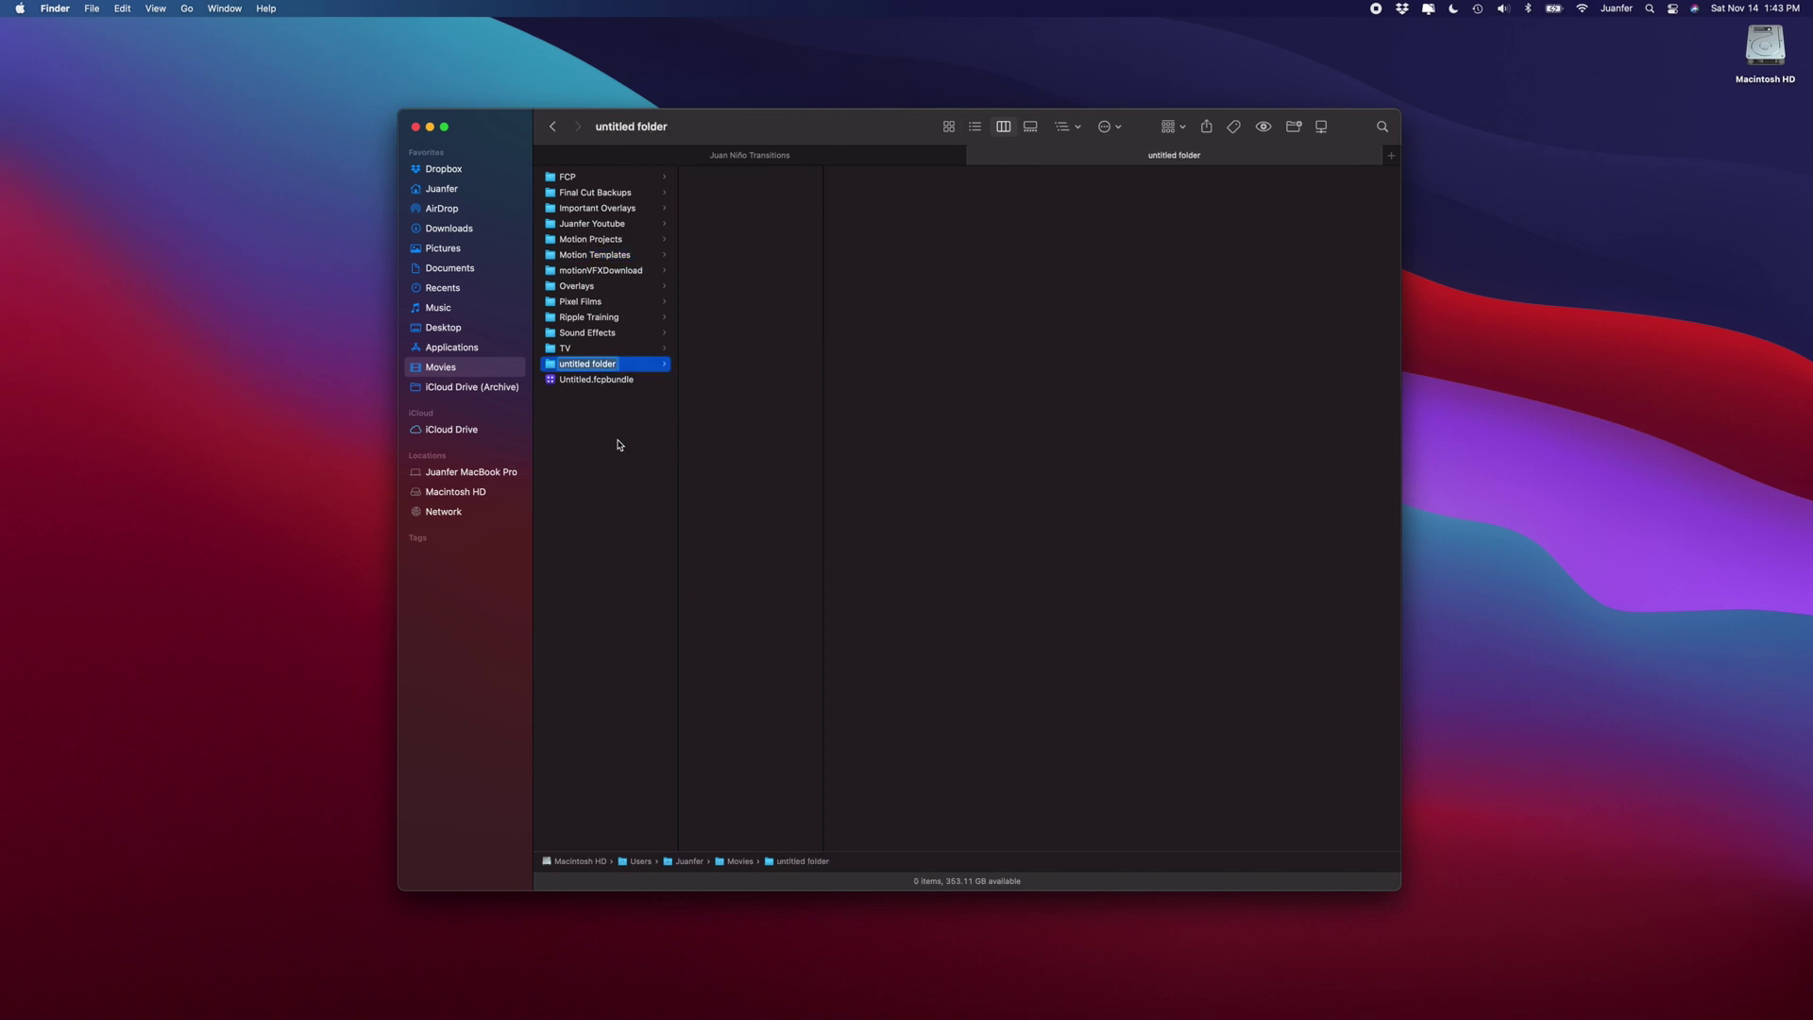
text(Motion Templates)
key(Return)
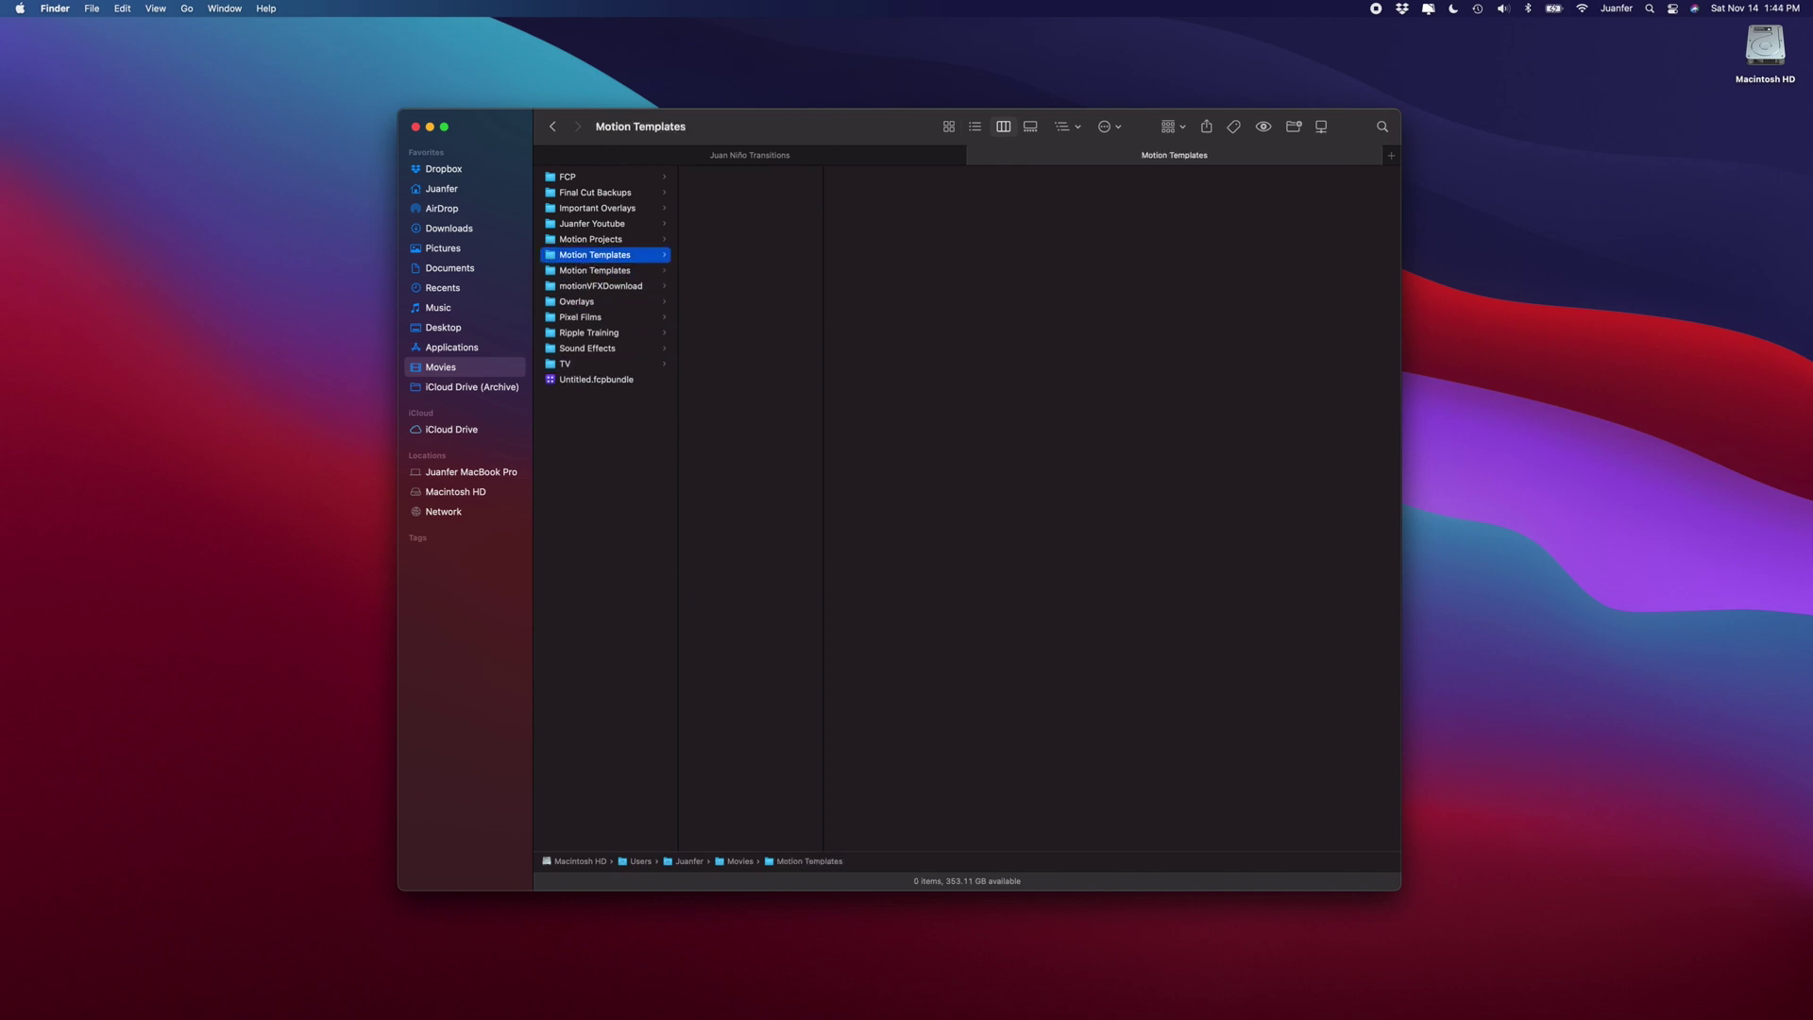
- Check the existing Motion Templates folder's Get Info name reads Motion Templates.localized, then close it
click(621, 272)
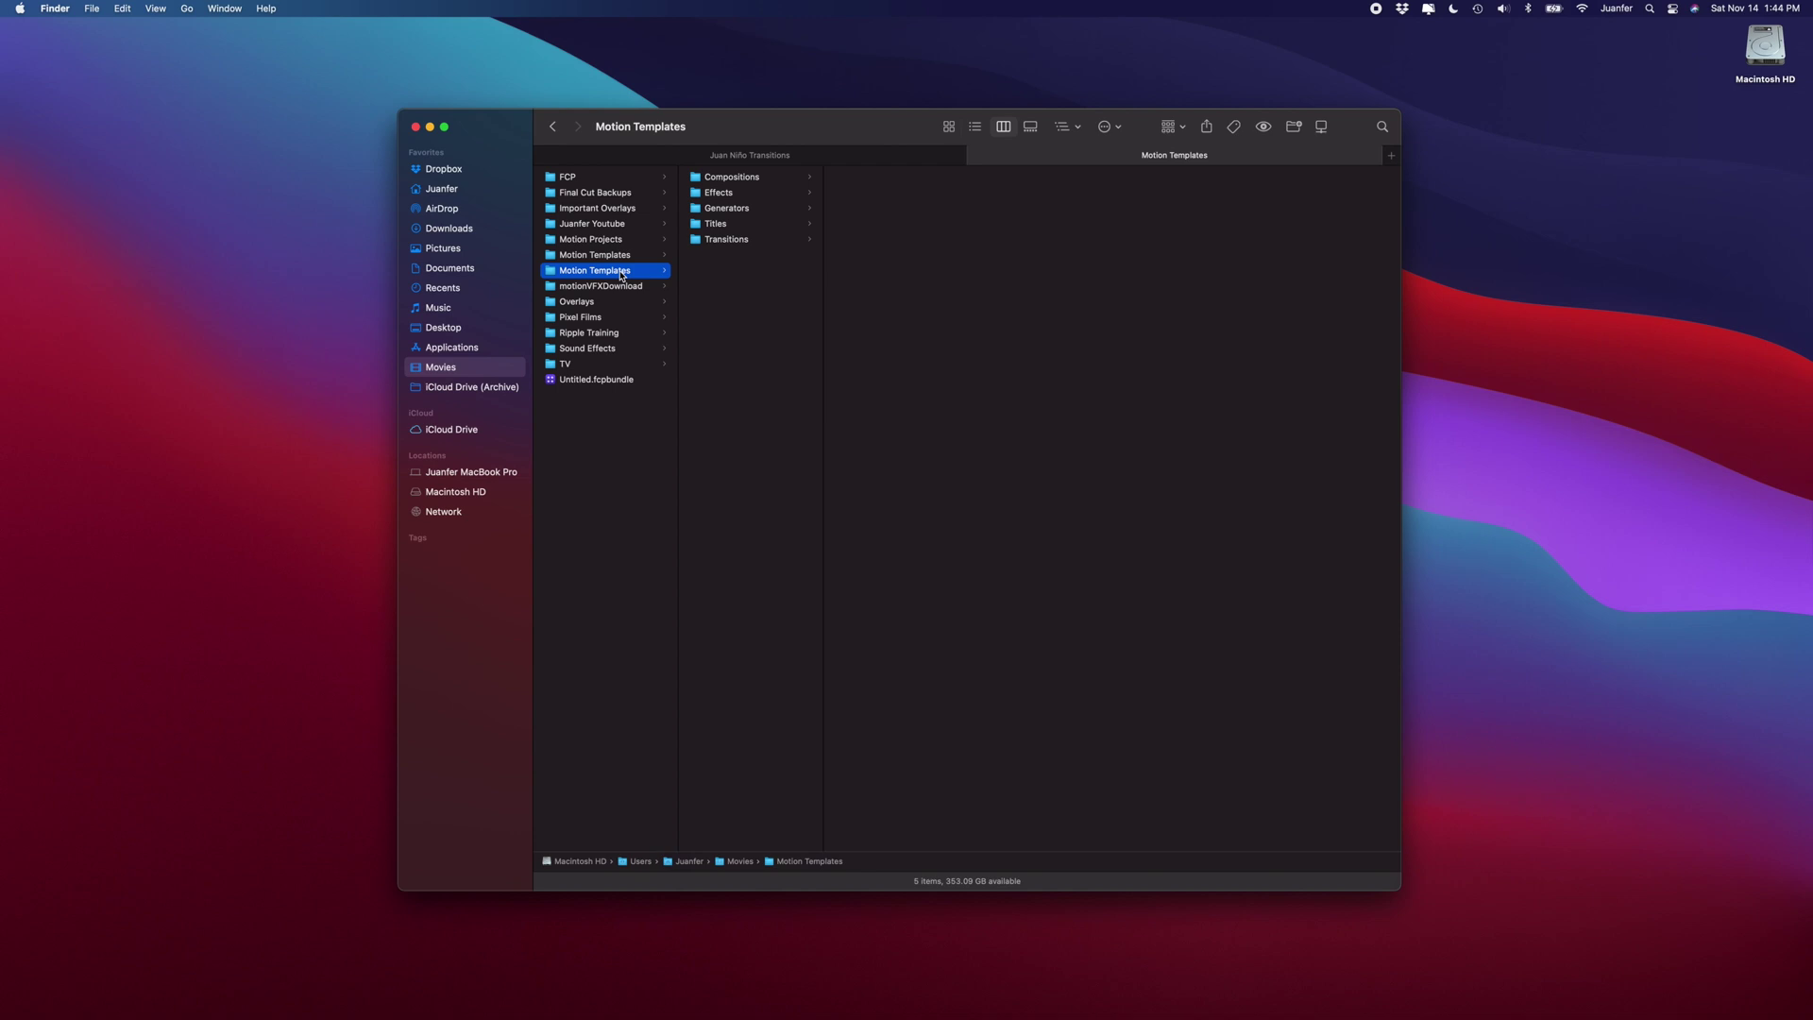
right_click(621, 274)
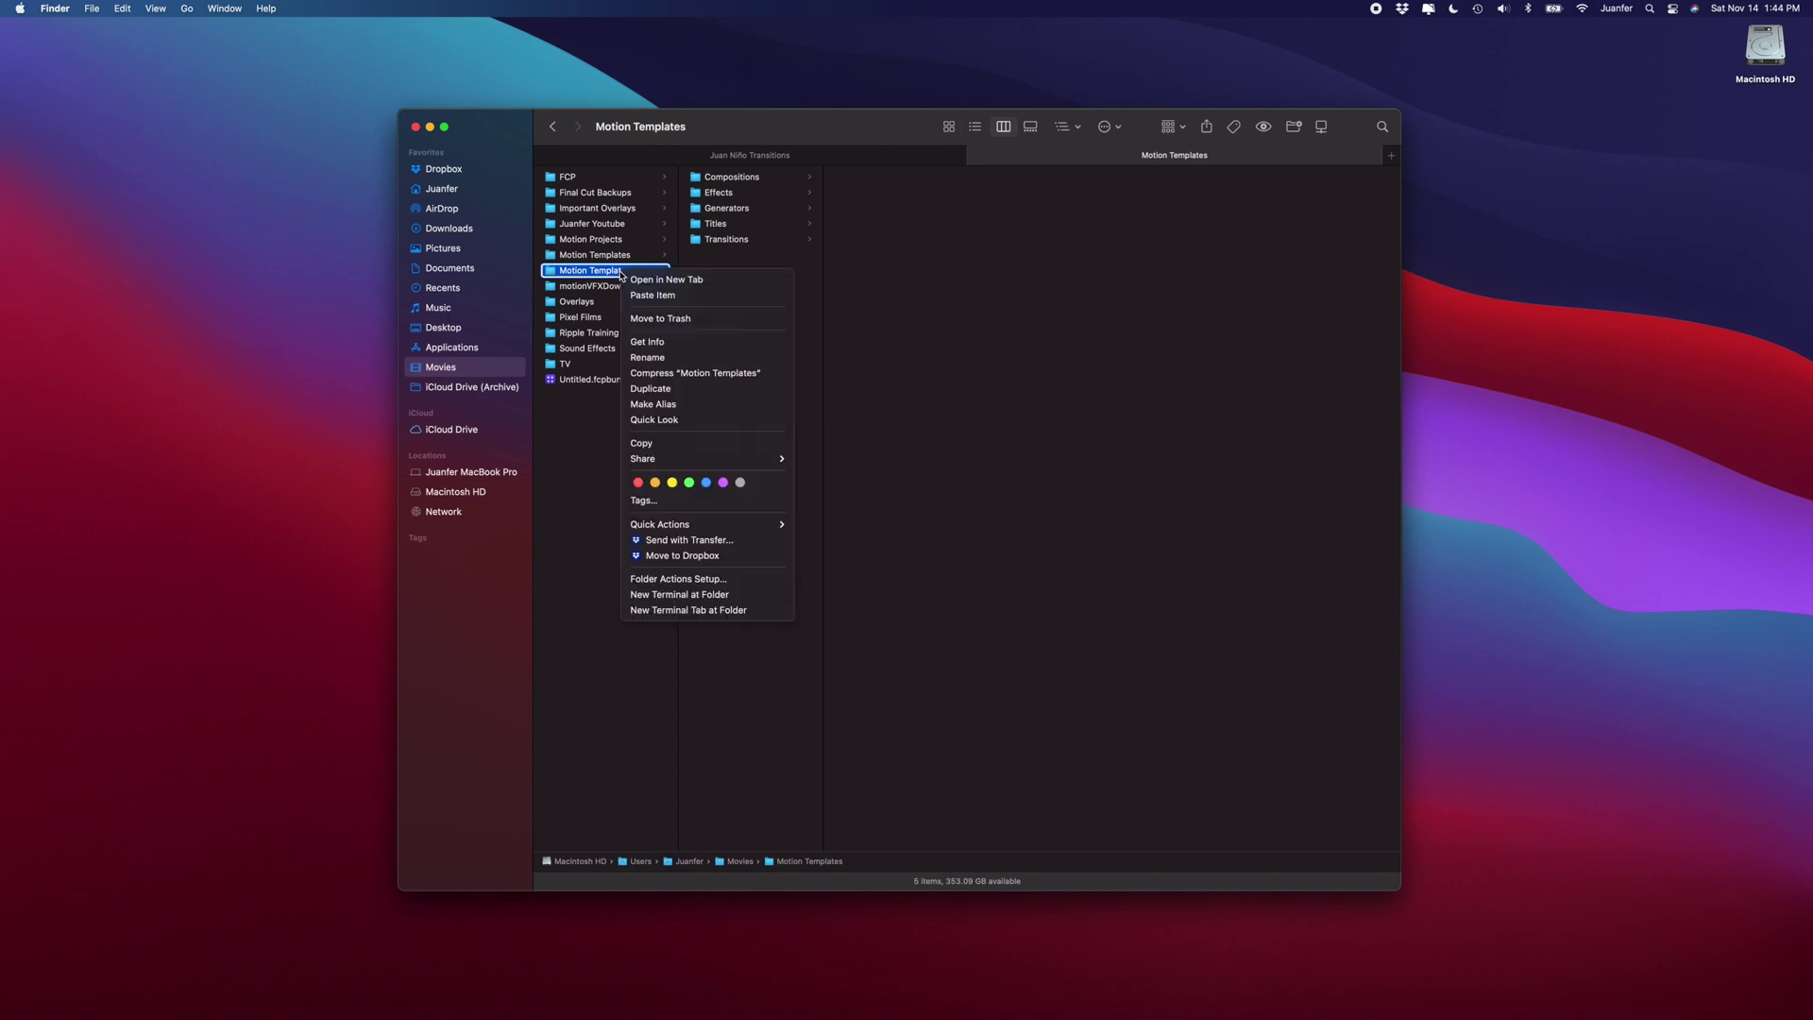
click(647, 343)
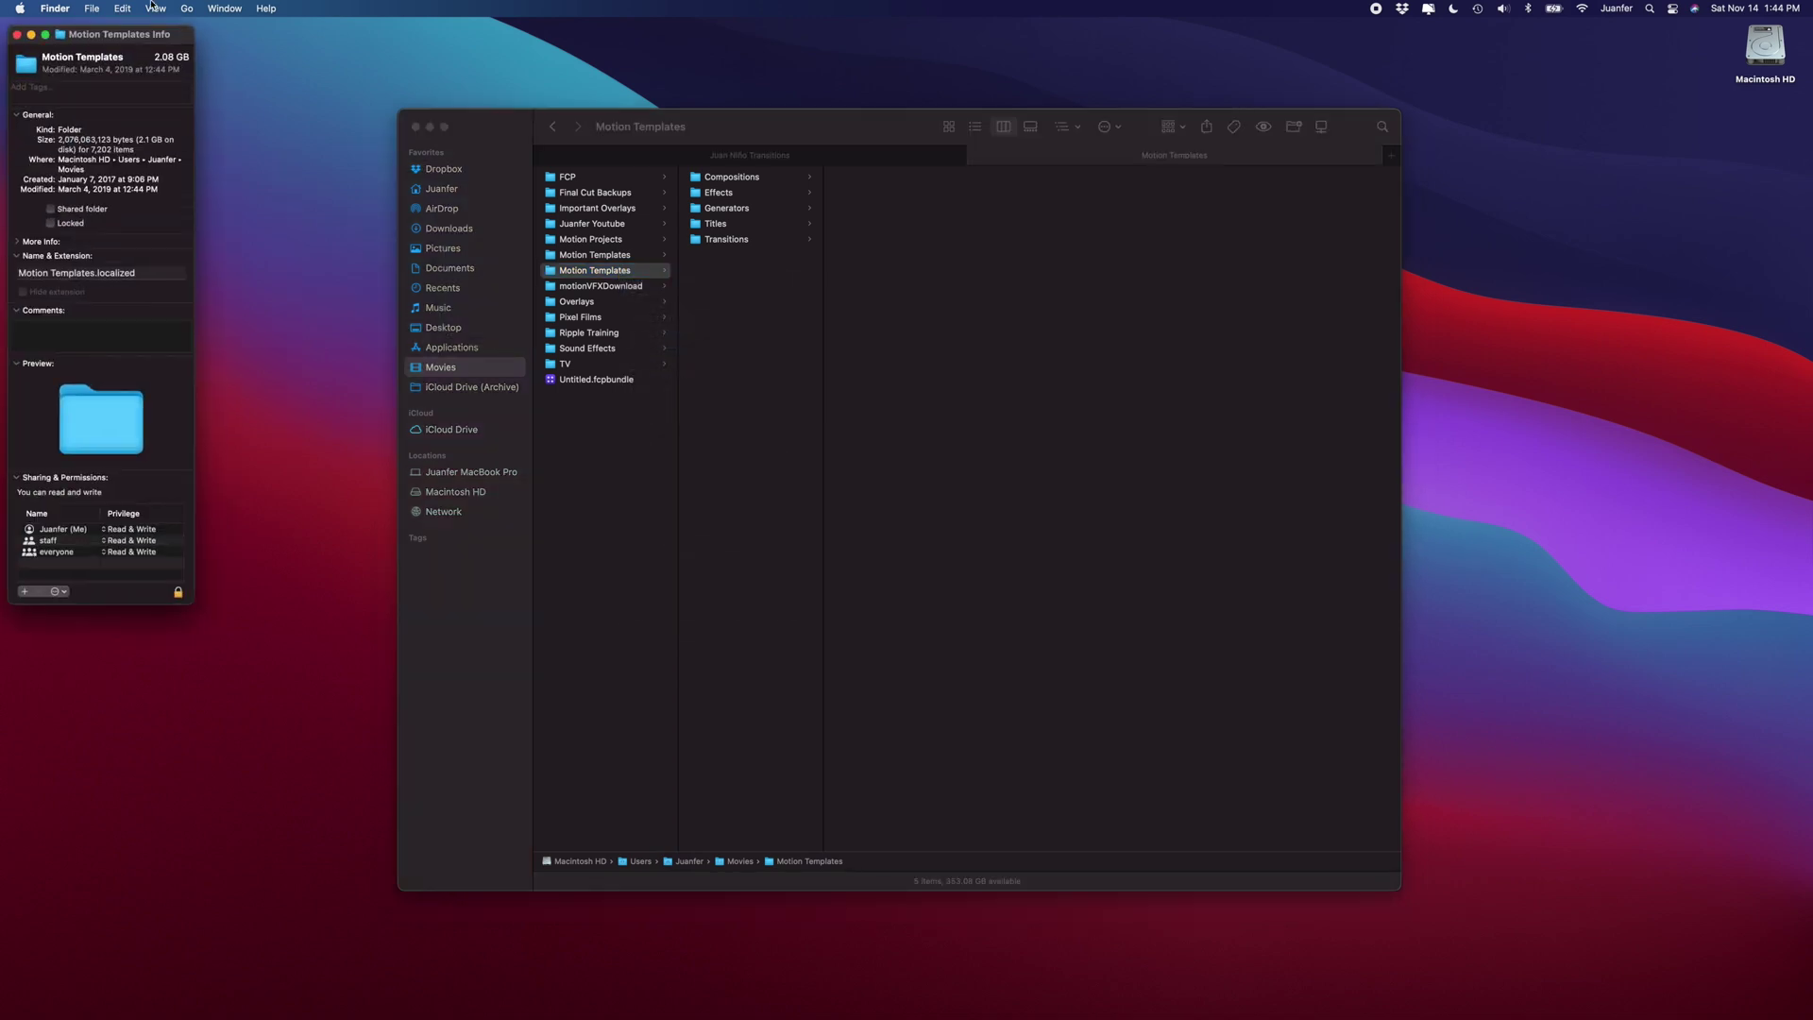
drag(94, 41, 910, 138)
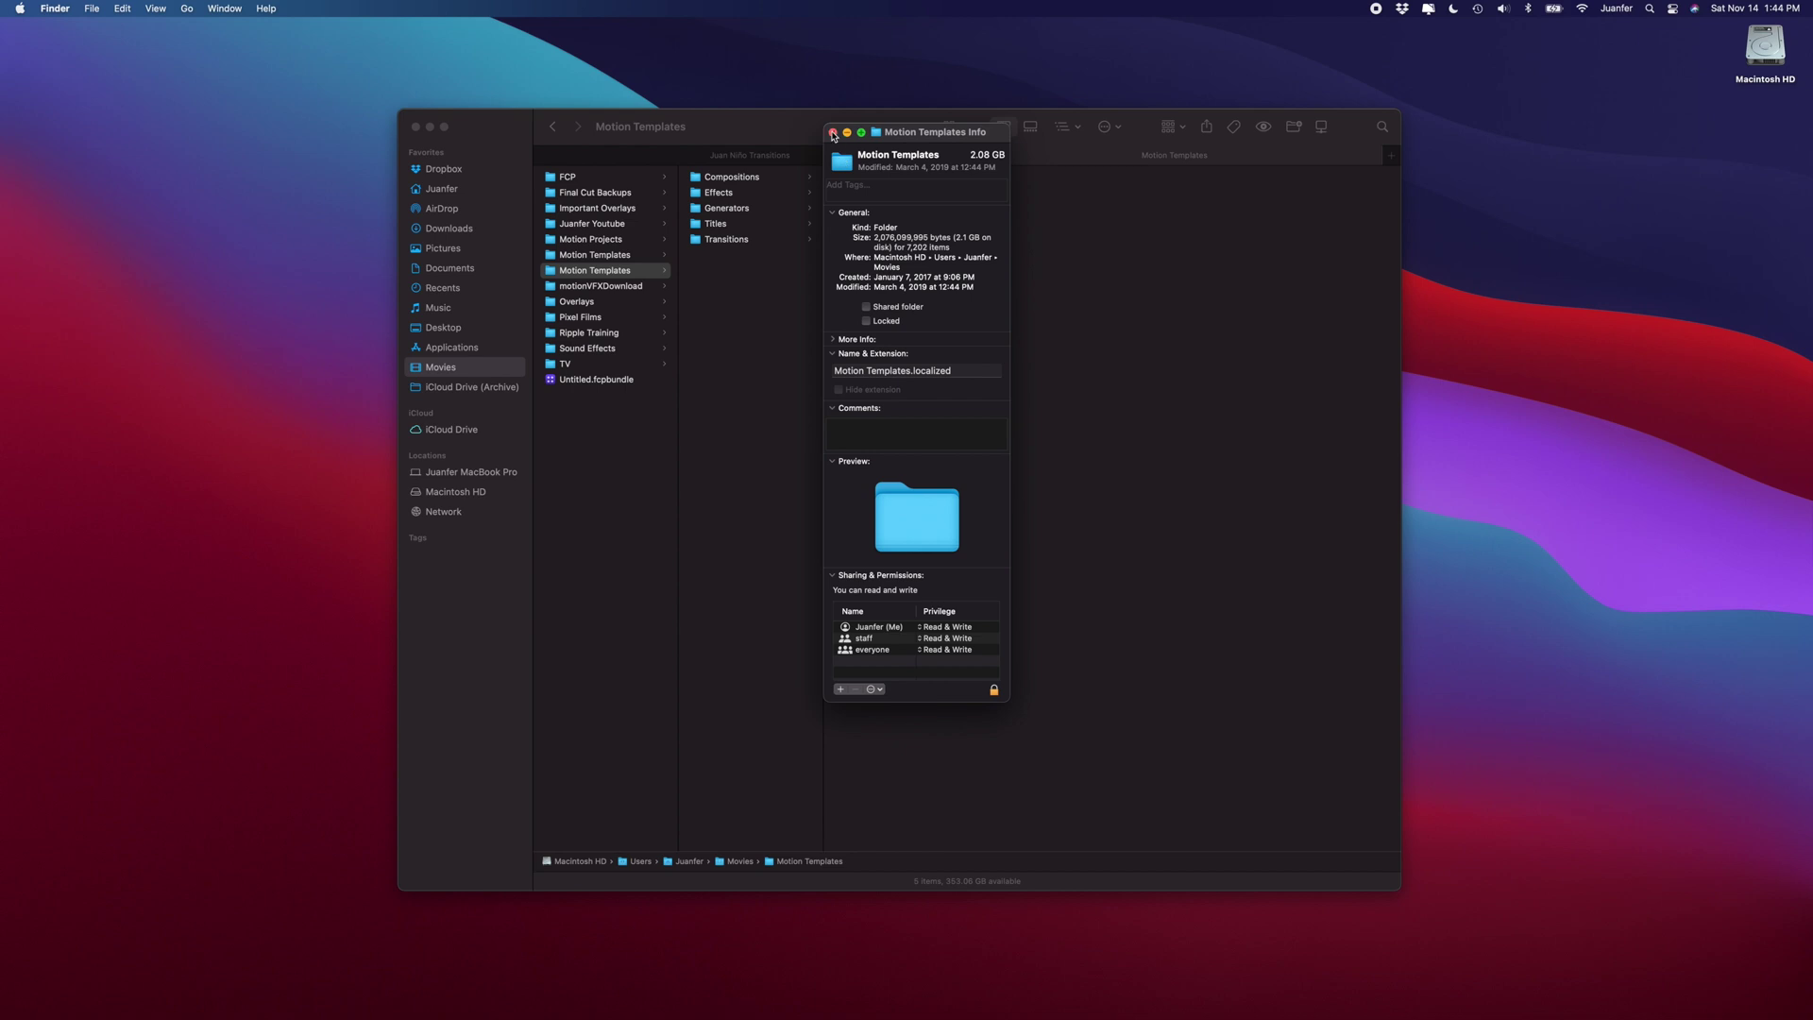
click(833, 134)
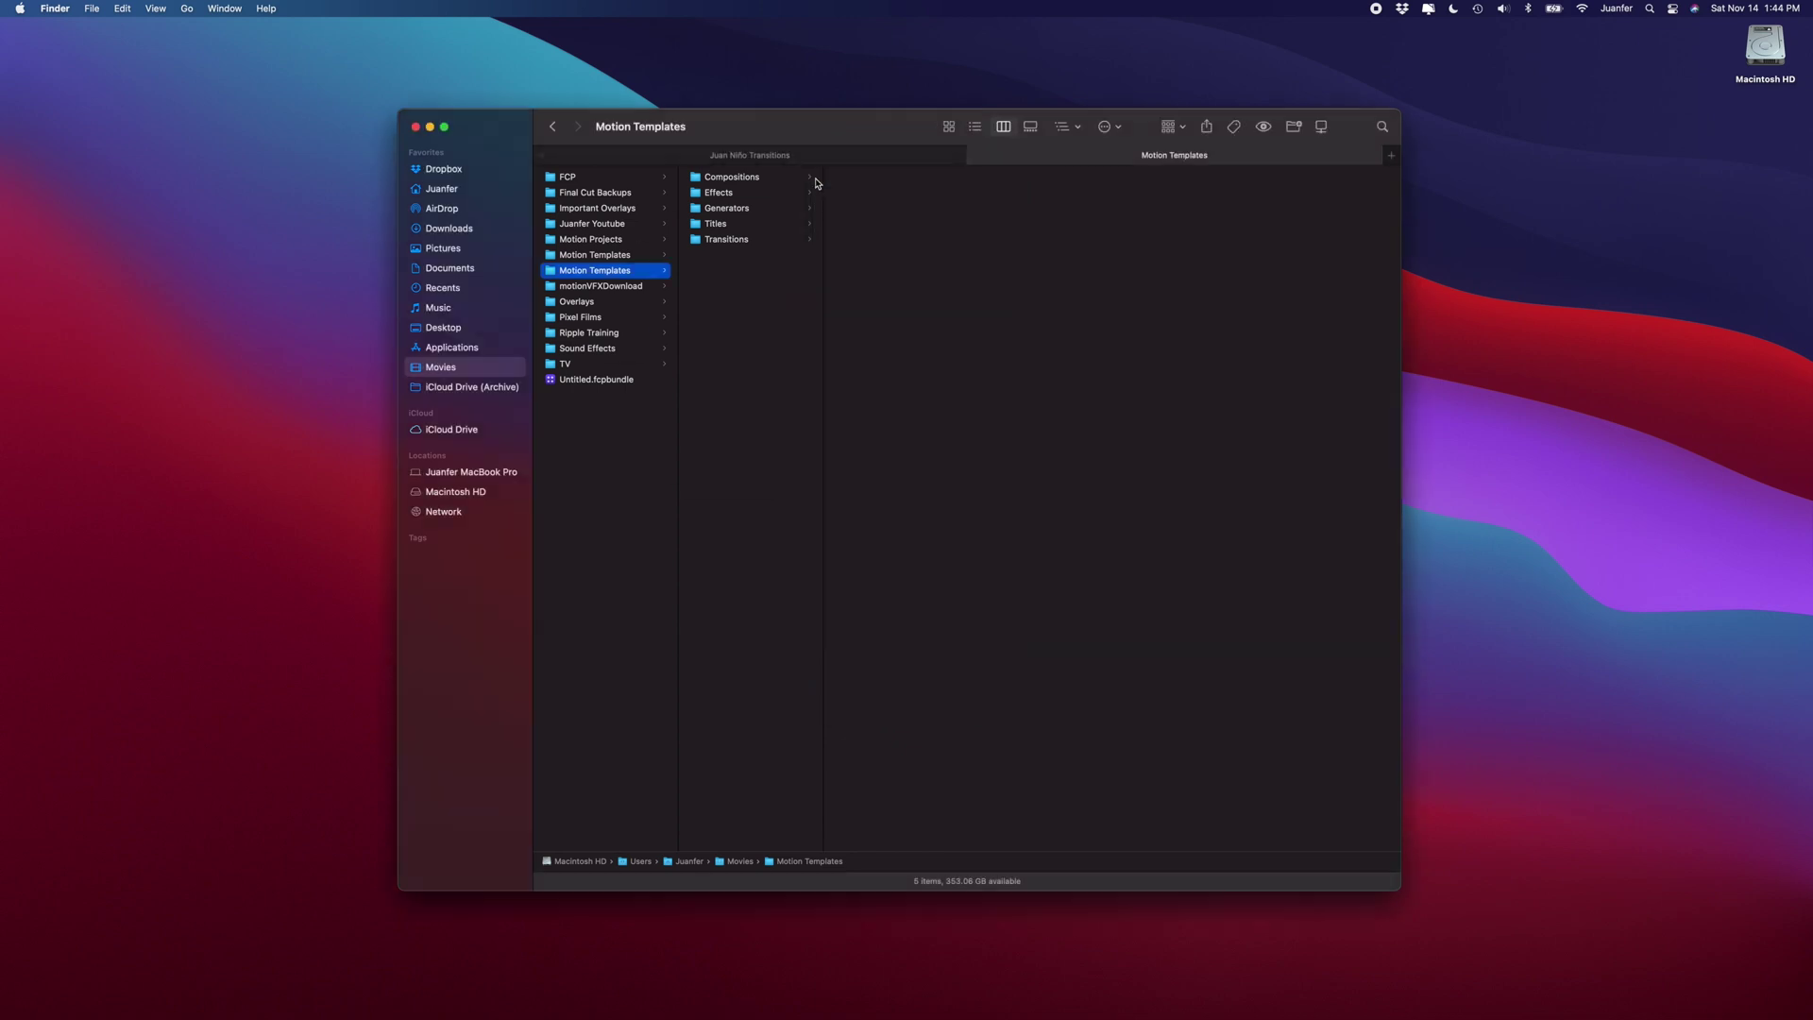
- In the empty Motion Templates folder's Get Info, append '.localized' to its name
click(631, 257)
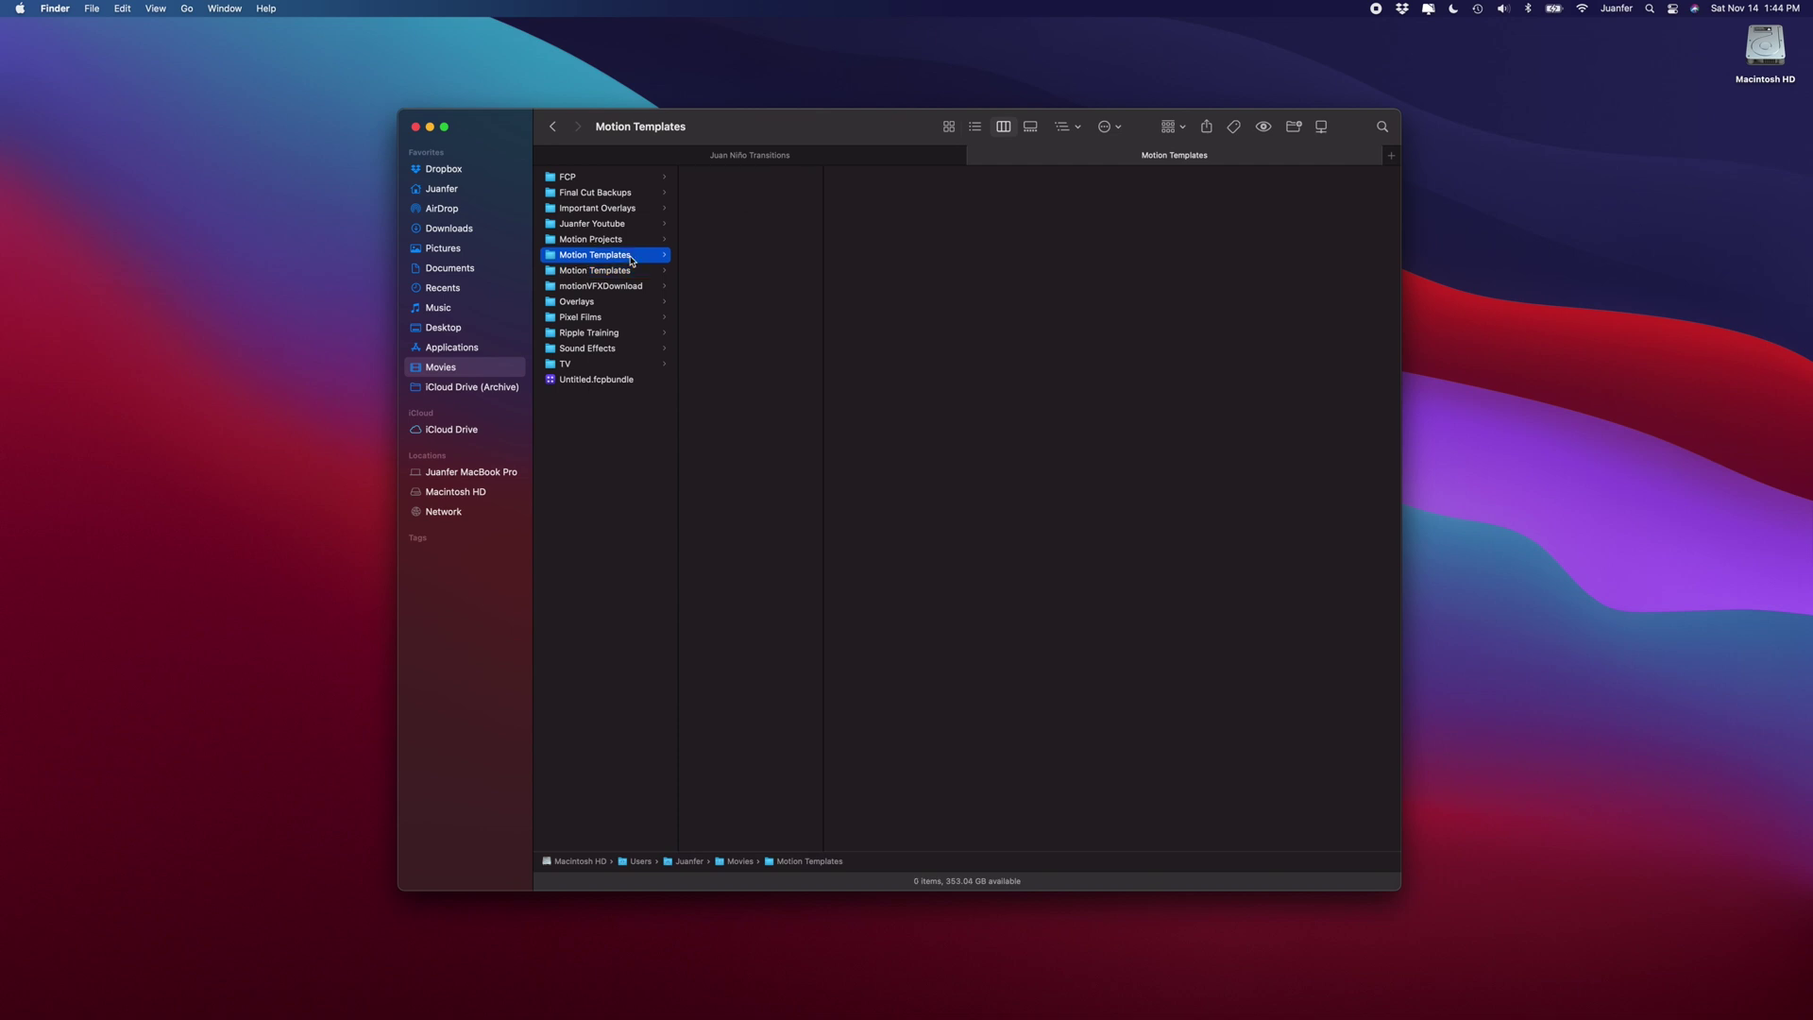
right_click(631, 259)
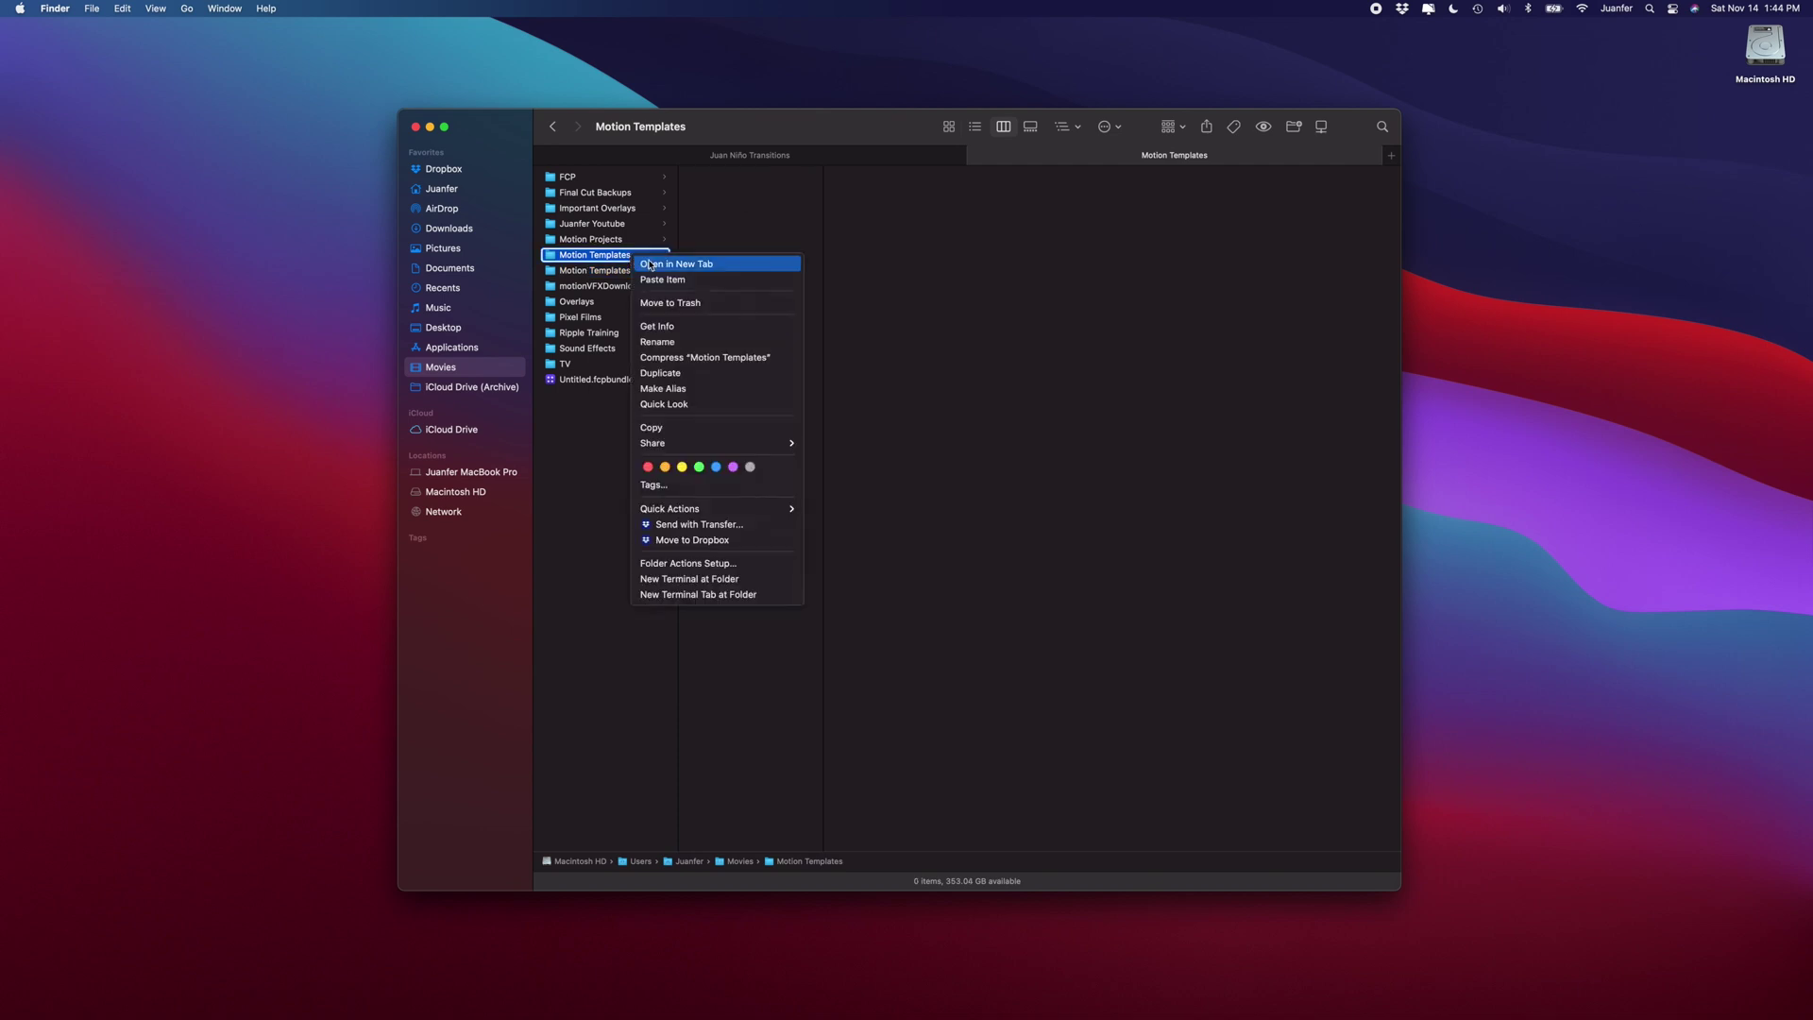
click(659, 327)
drag(161, 37, 938, 147)
click(879, 383)
text(.localized)
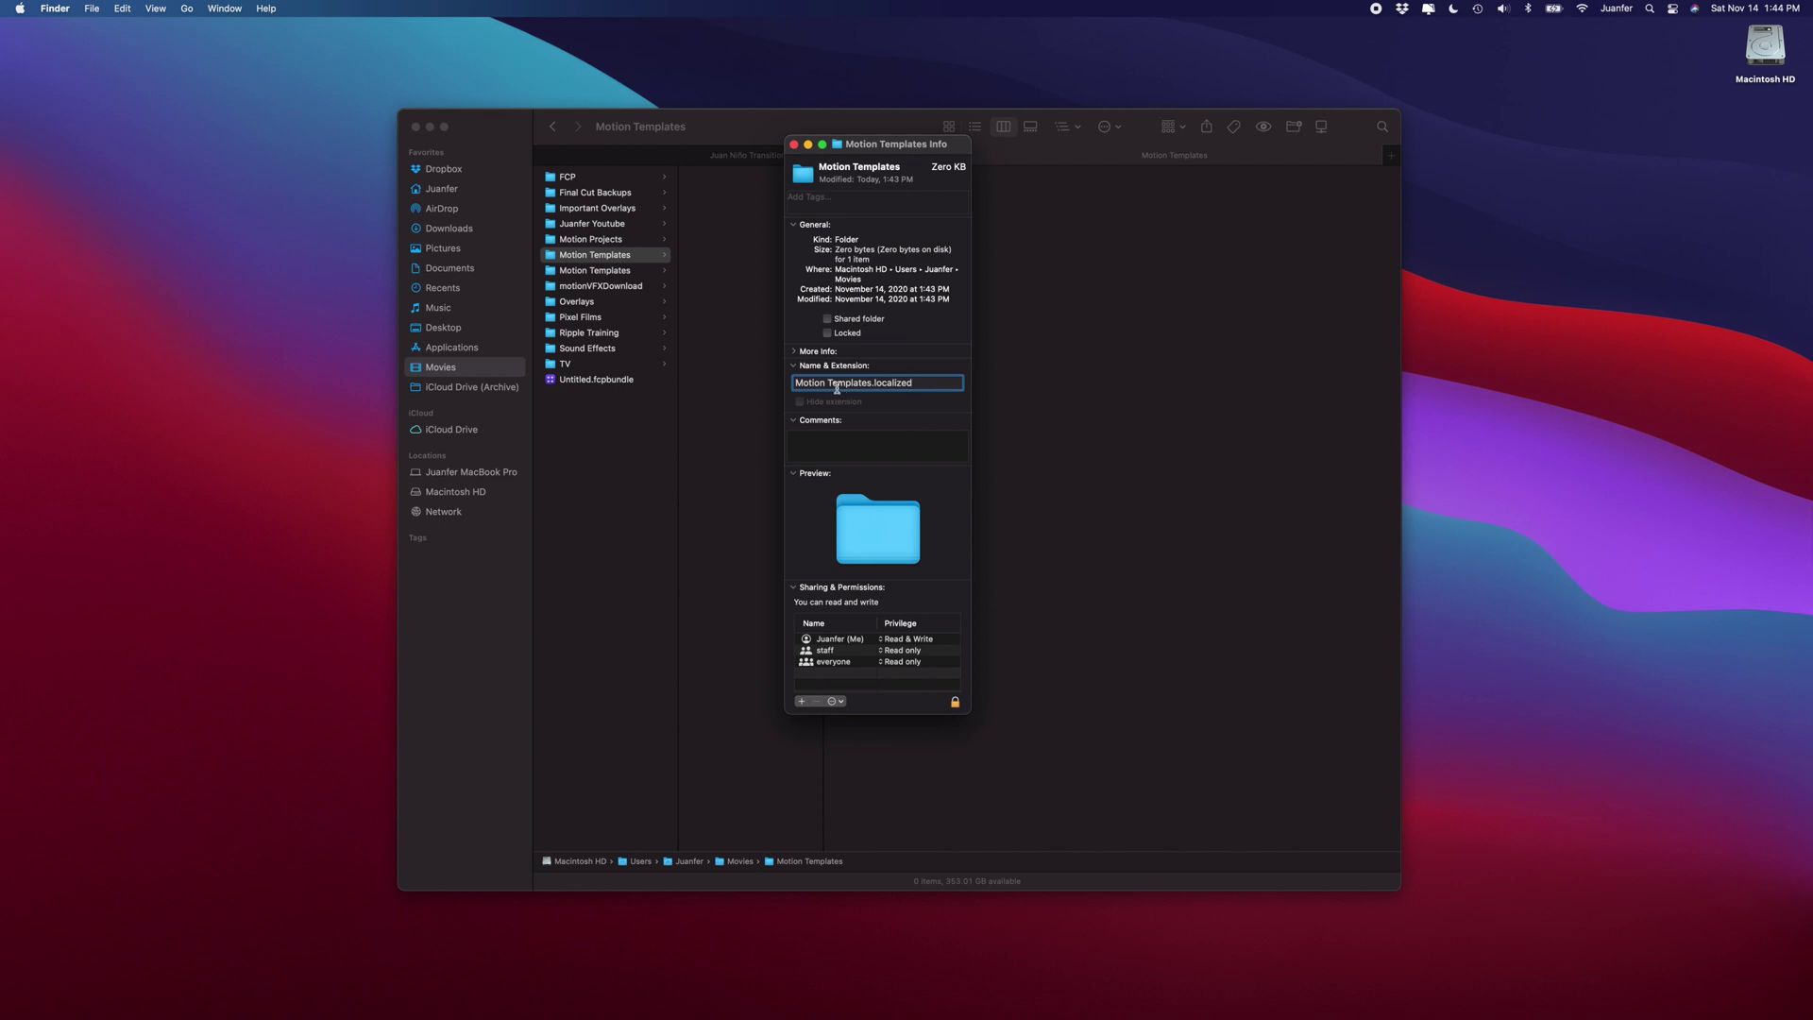
- Dismiss the name-already-taken alert and move the empty Motion Templates folder to the Trash
click(795, 145)
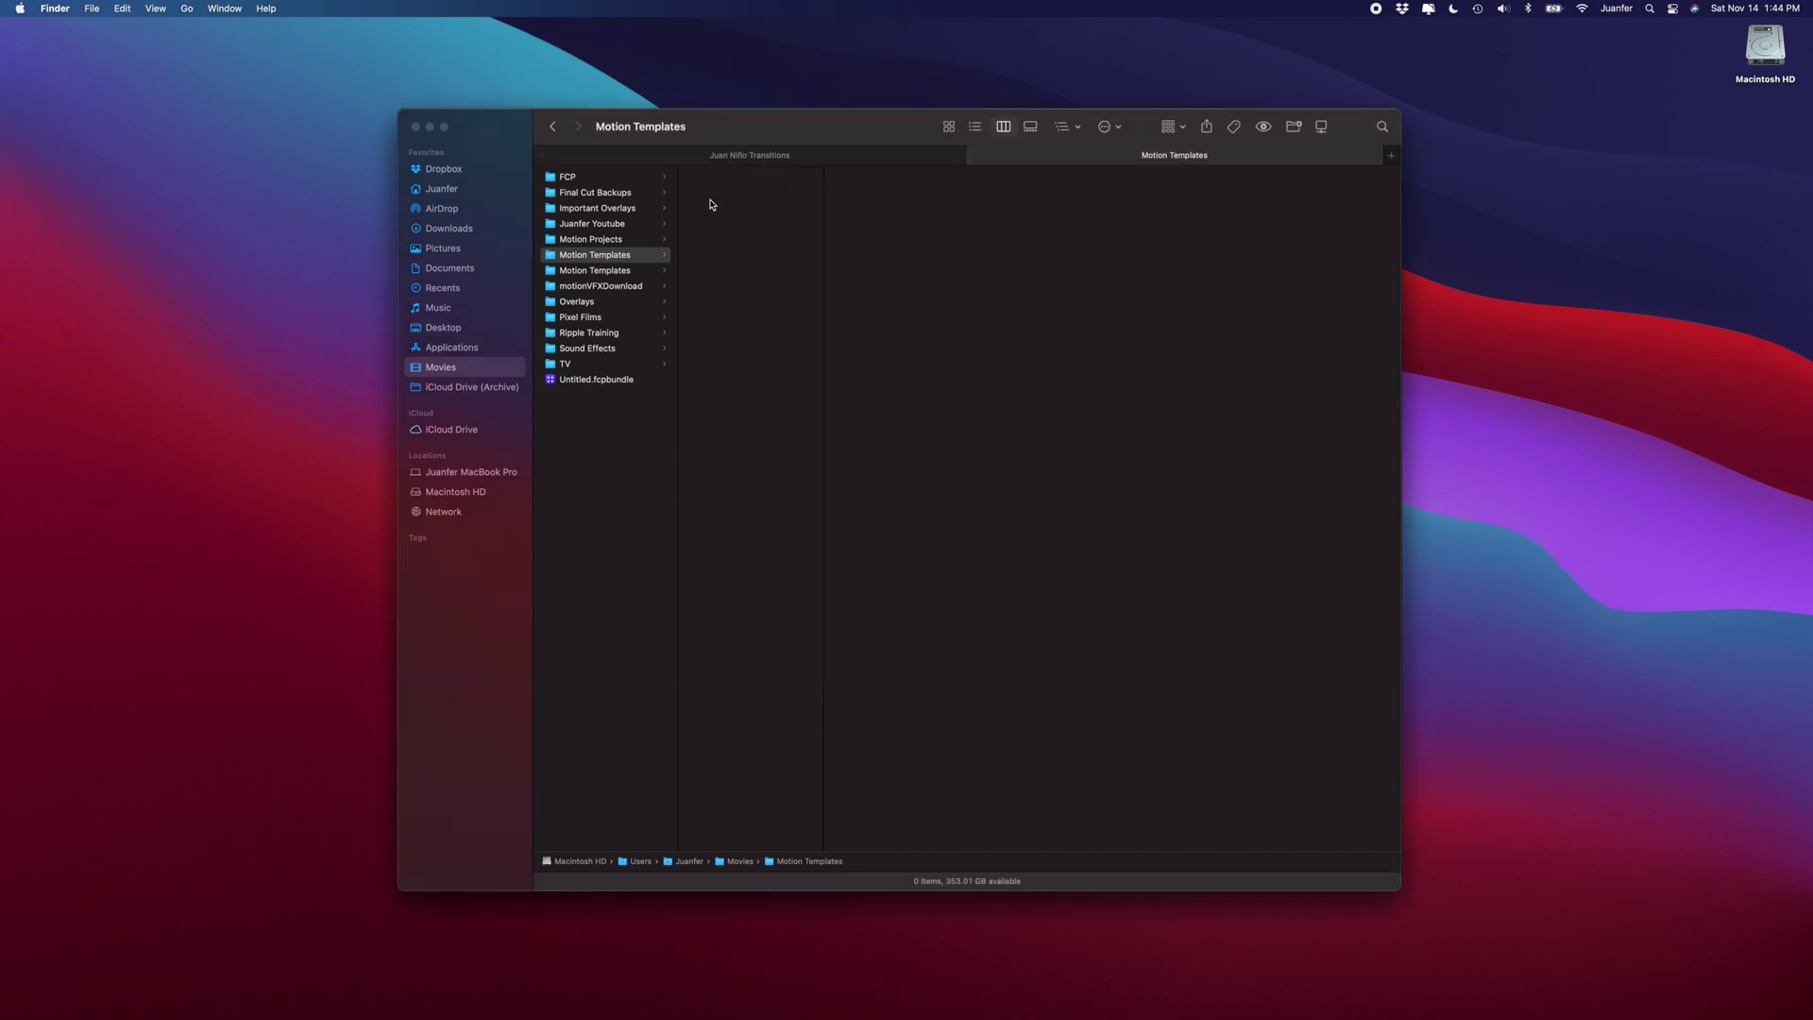
click(903, 370)
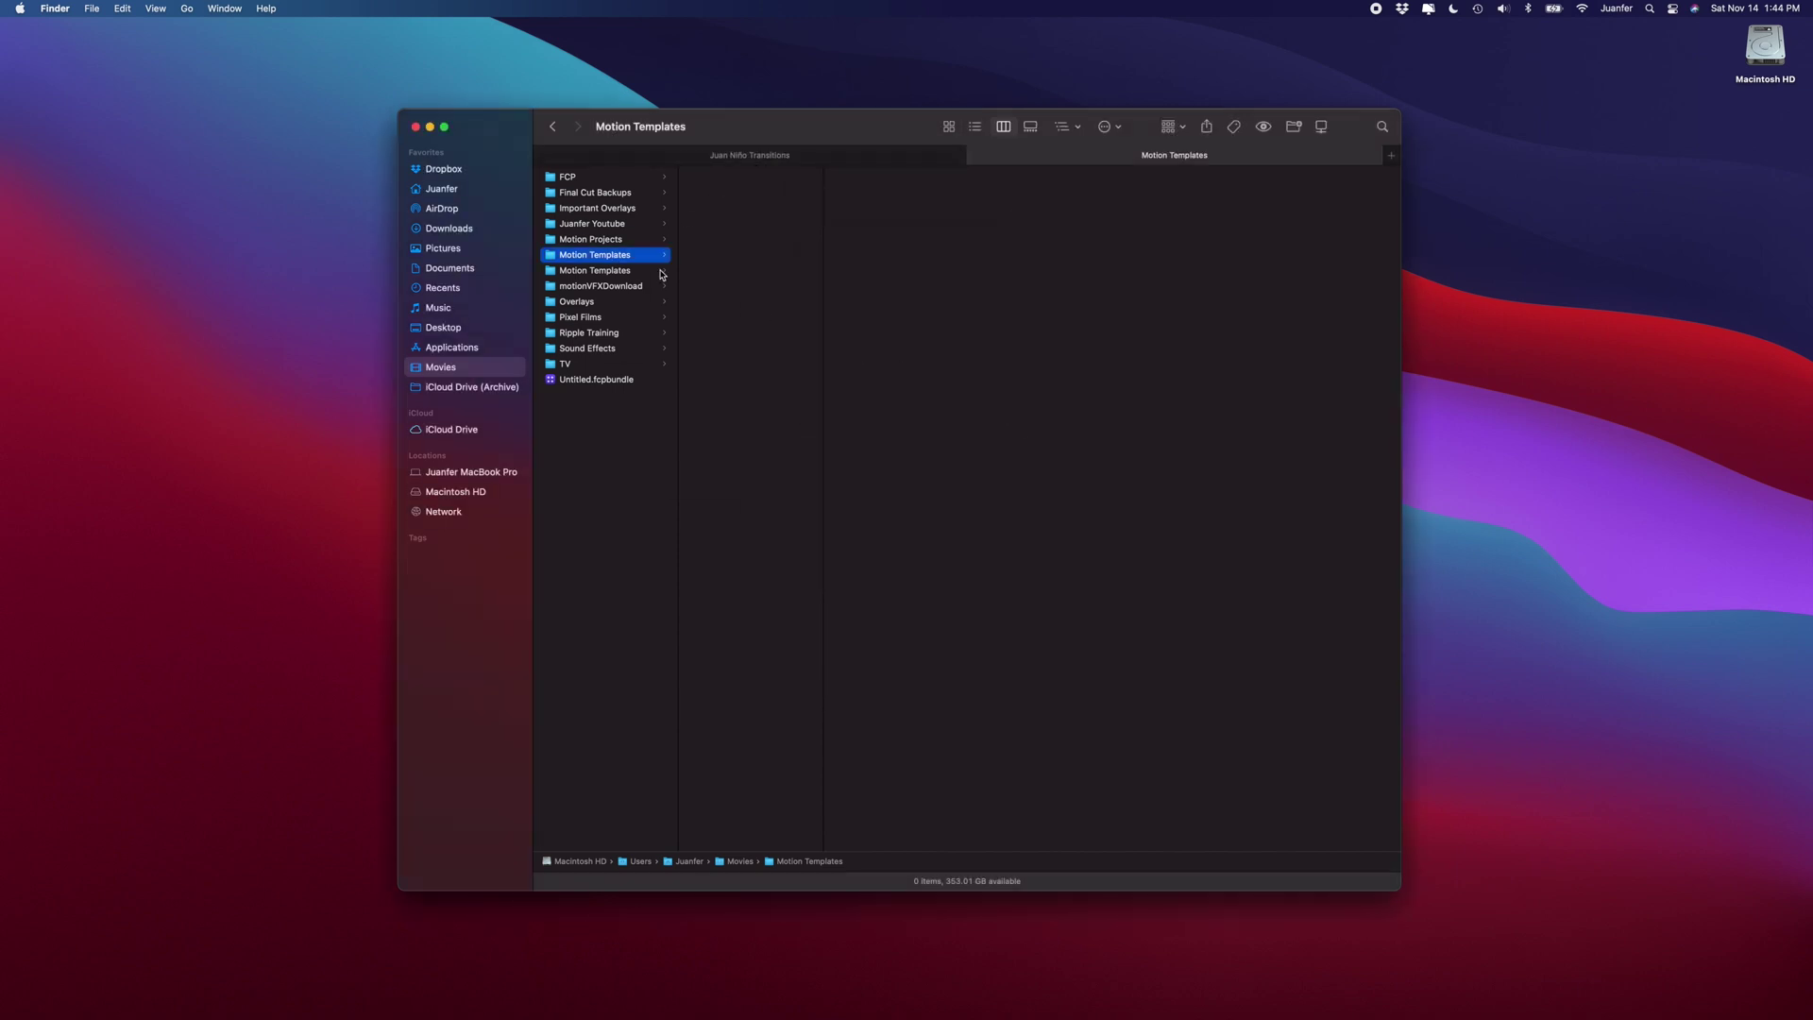
right_click(638, 256)
click(674, 302)
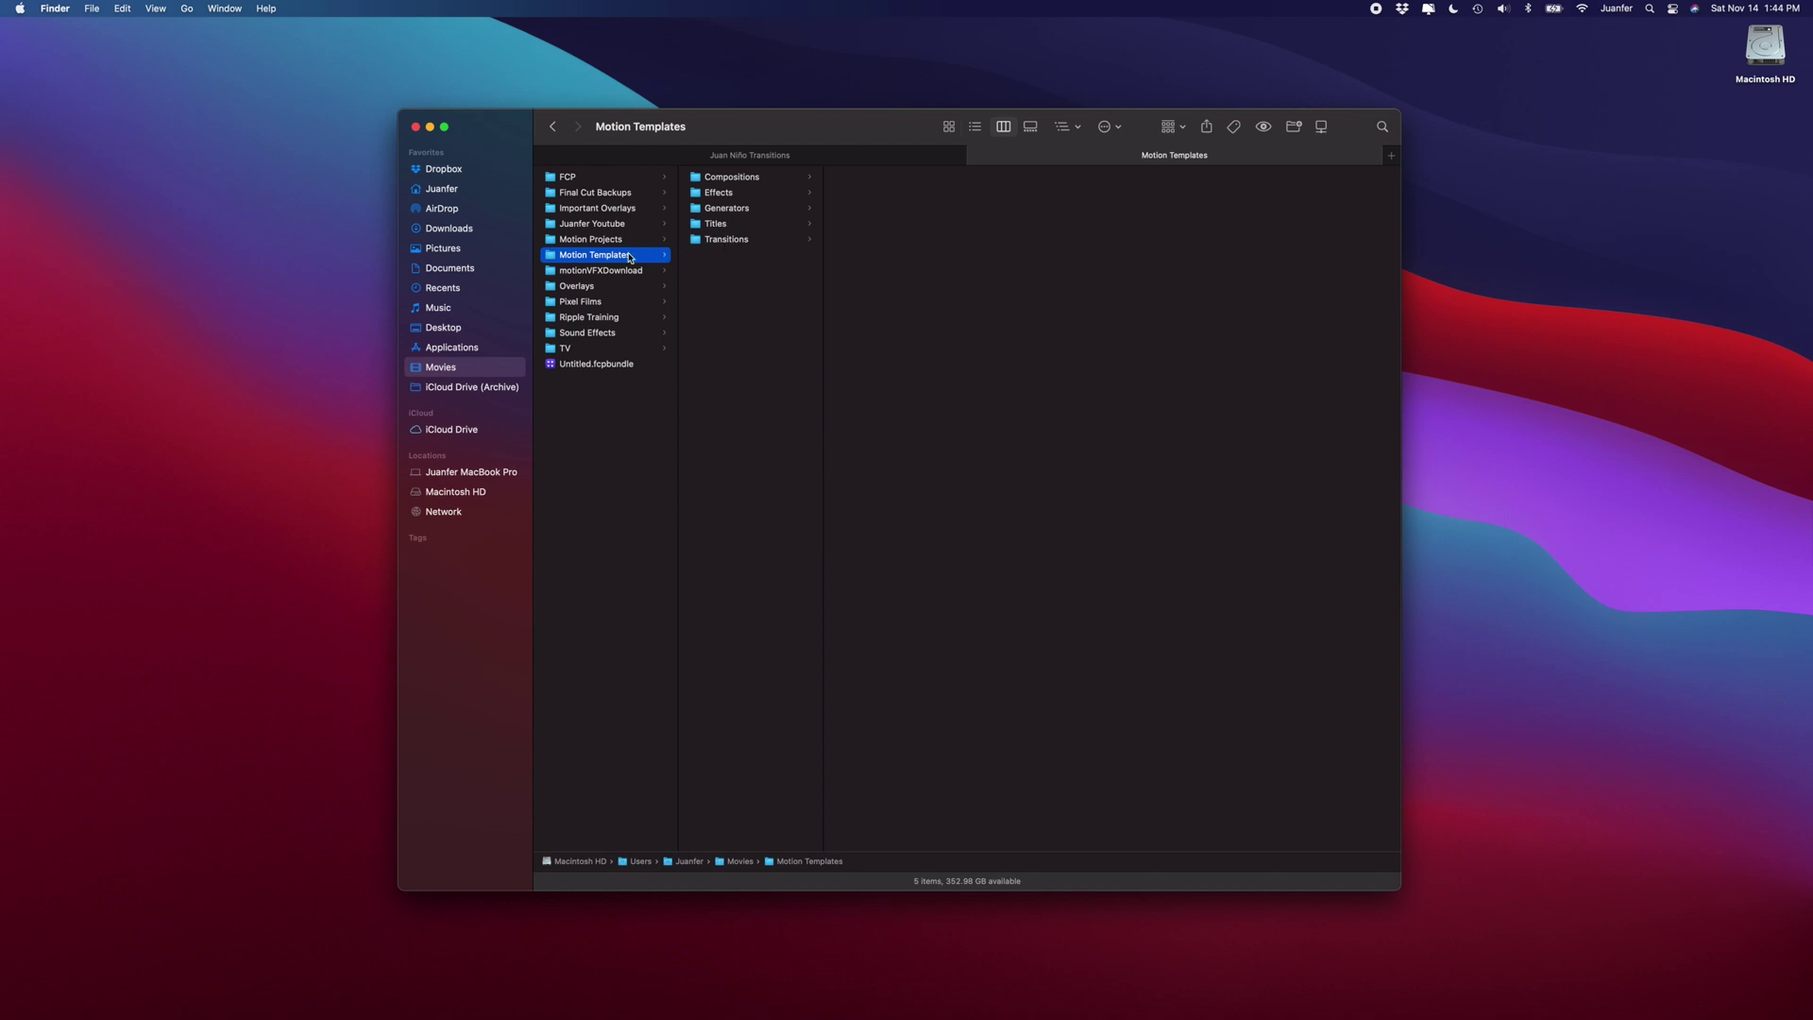
- Check the Transitions folder's Get Info shows the name Transitions.localized, then close it
right_click(733, 243)
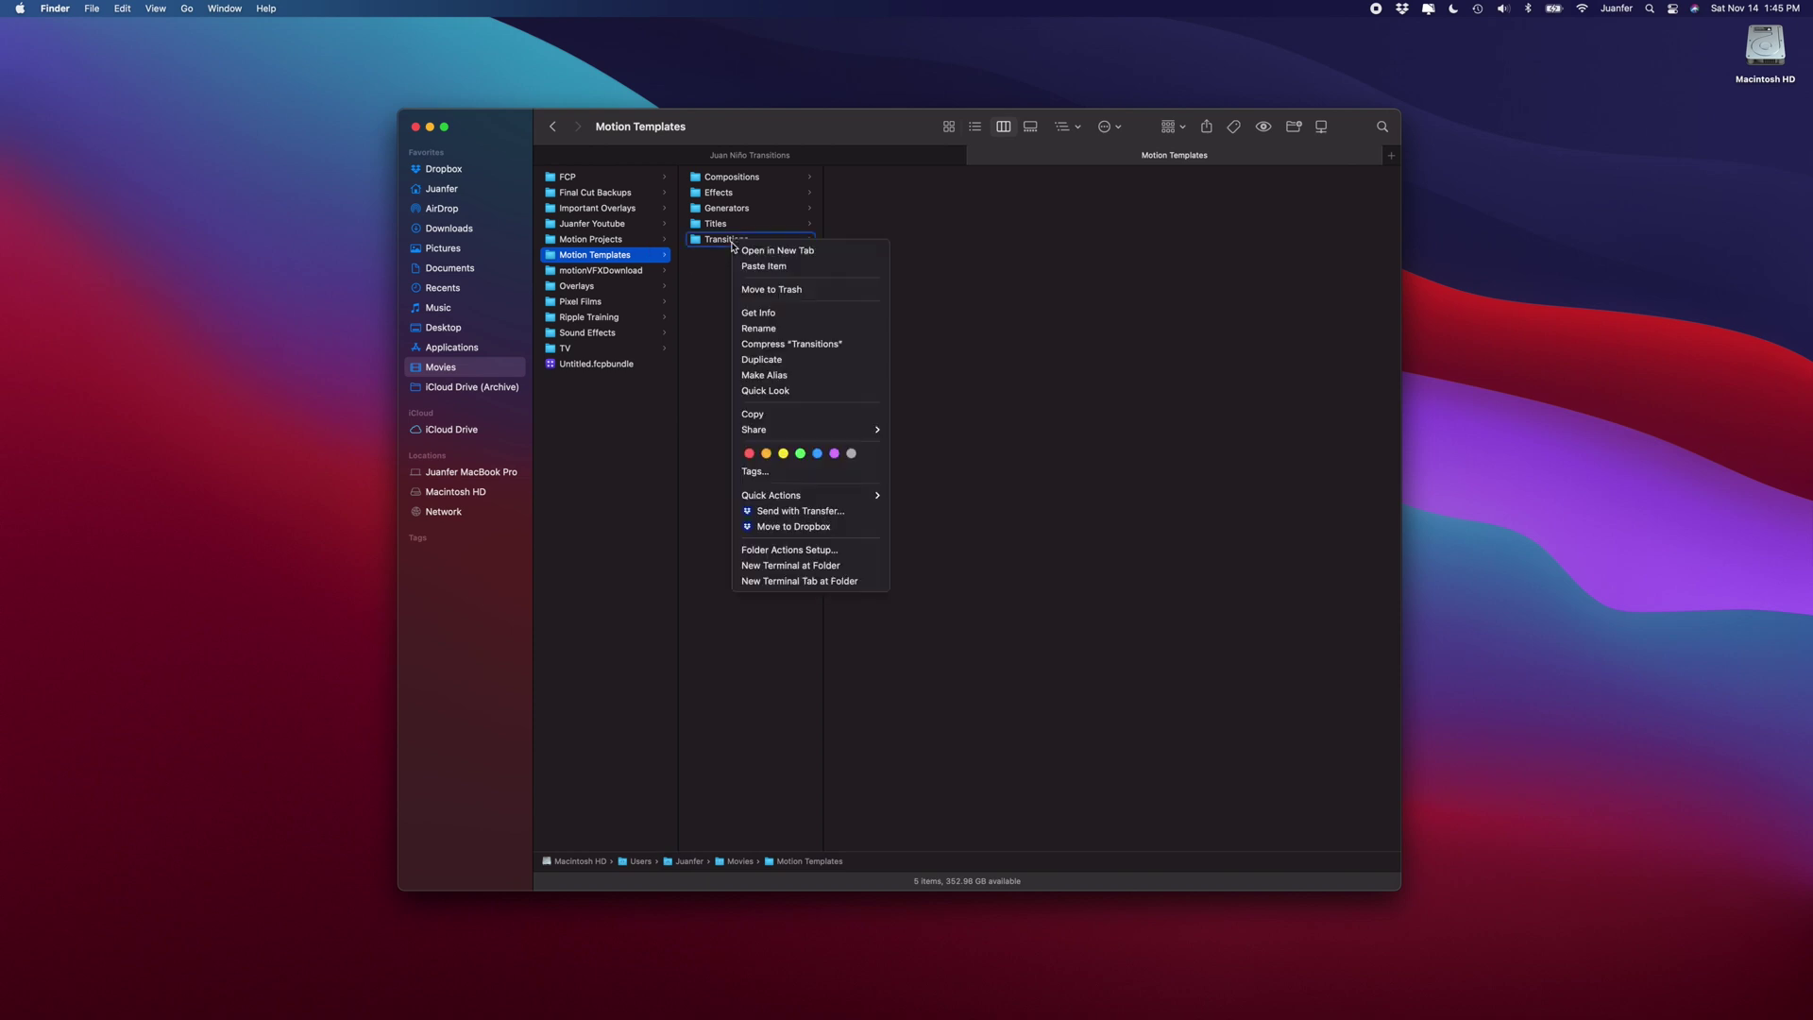
click(763, 316)
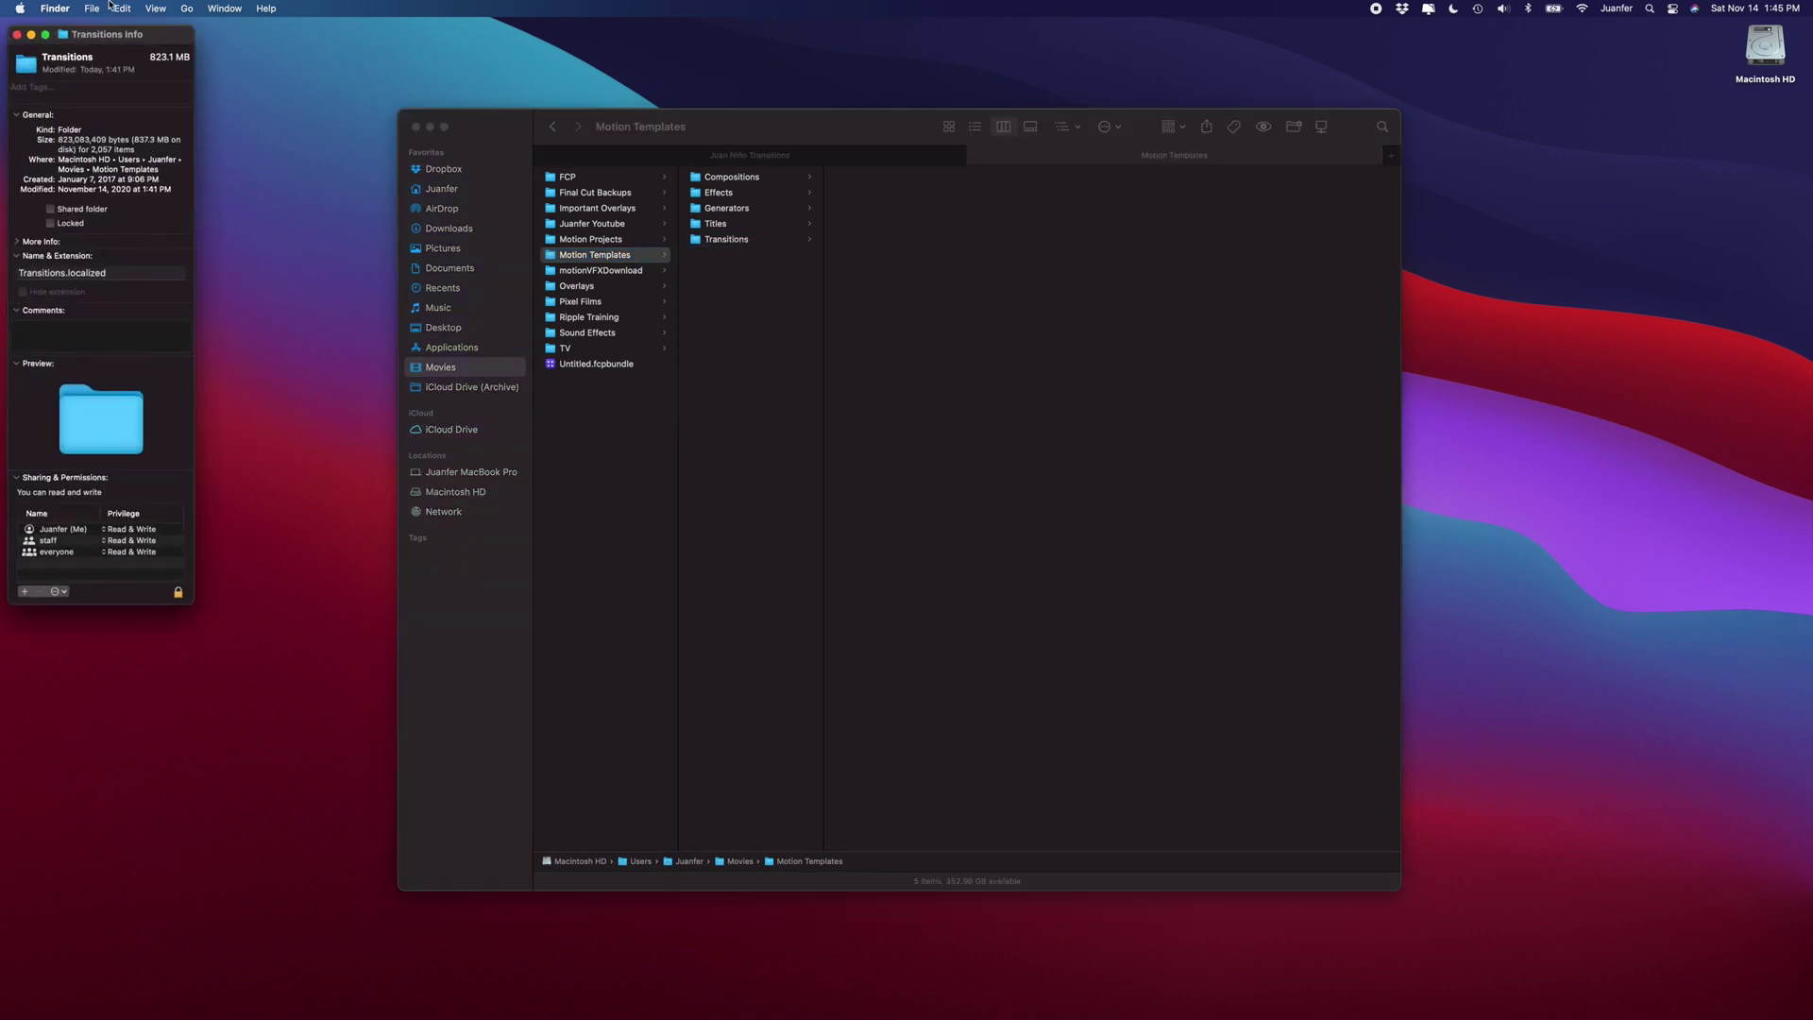
drag(101, 39, 889, 134)
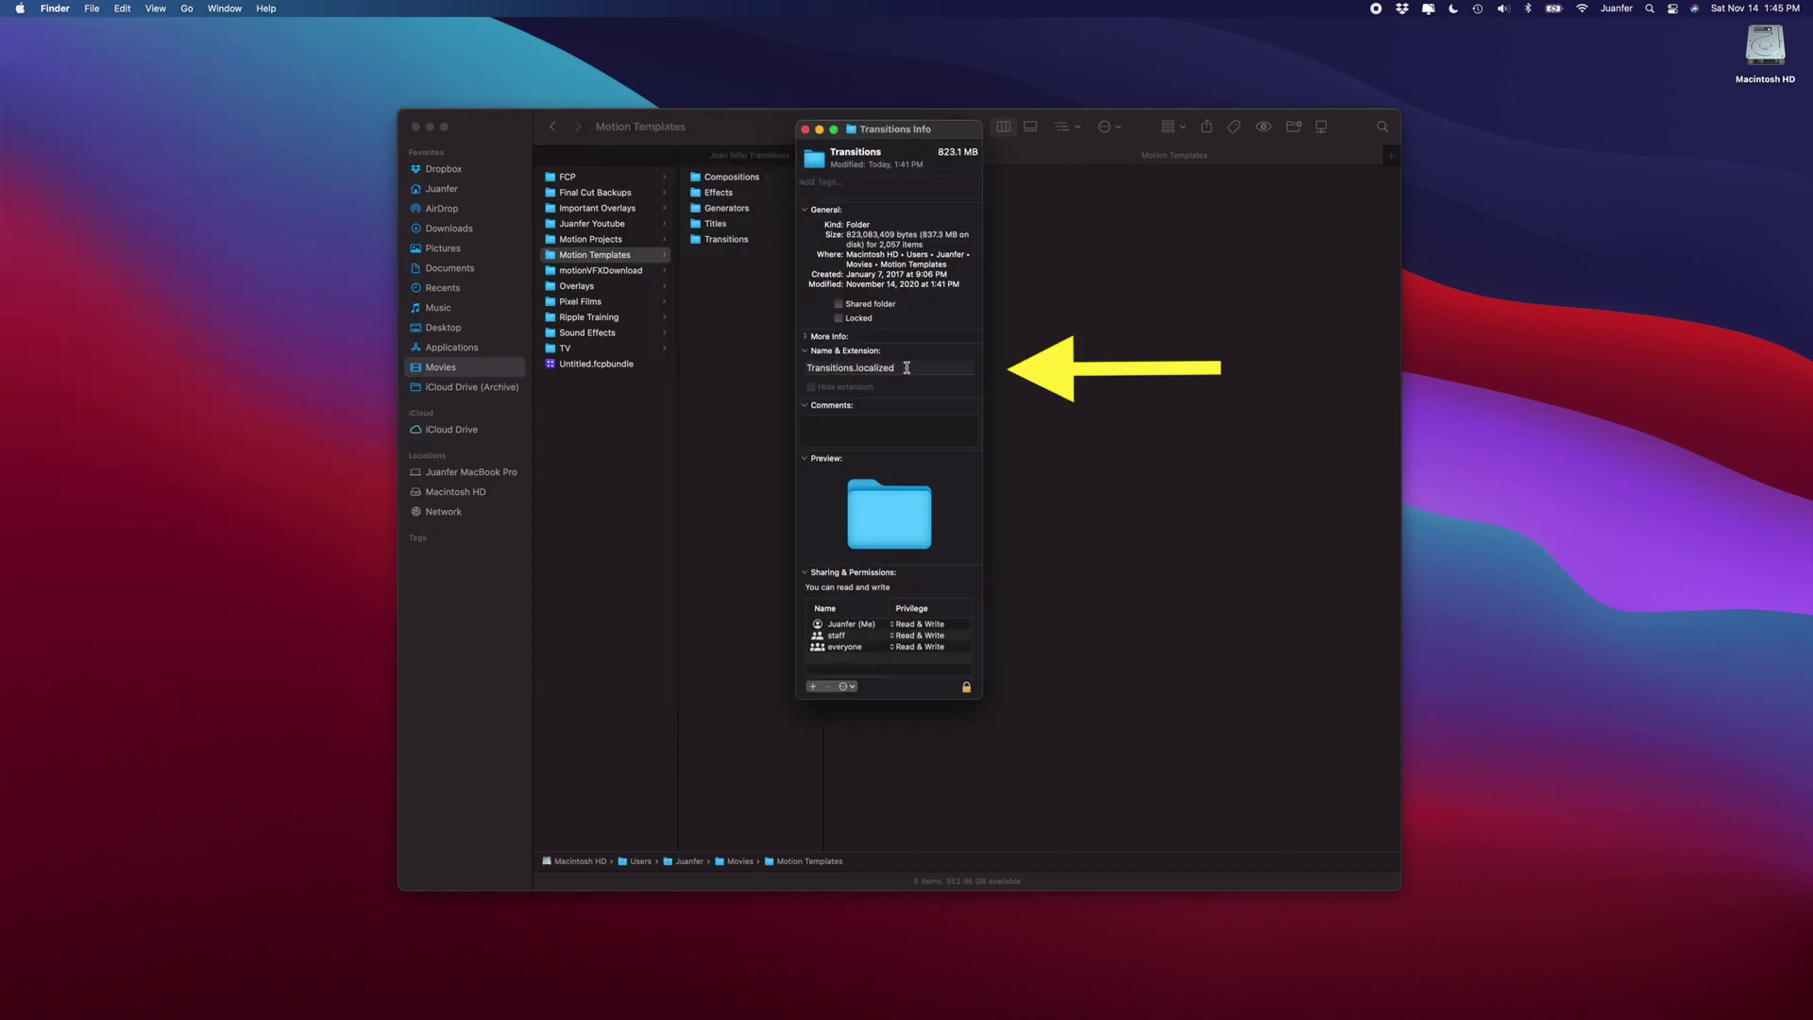
click(806, 131)
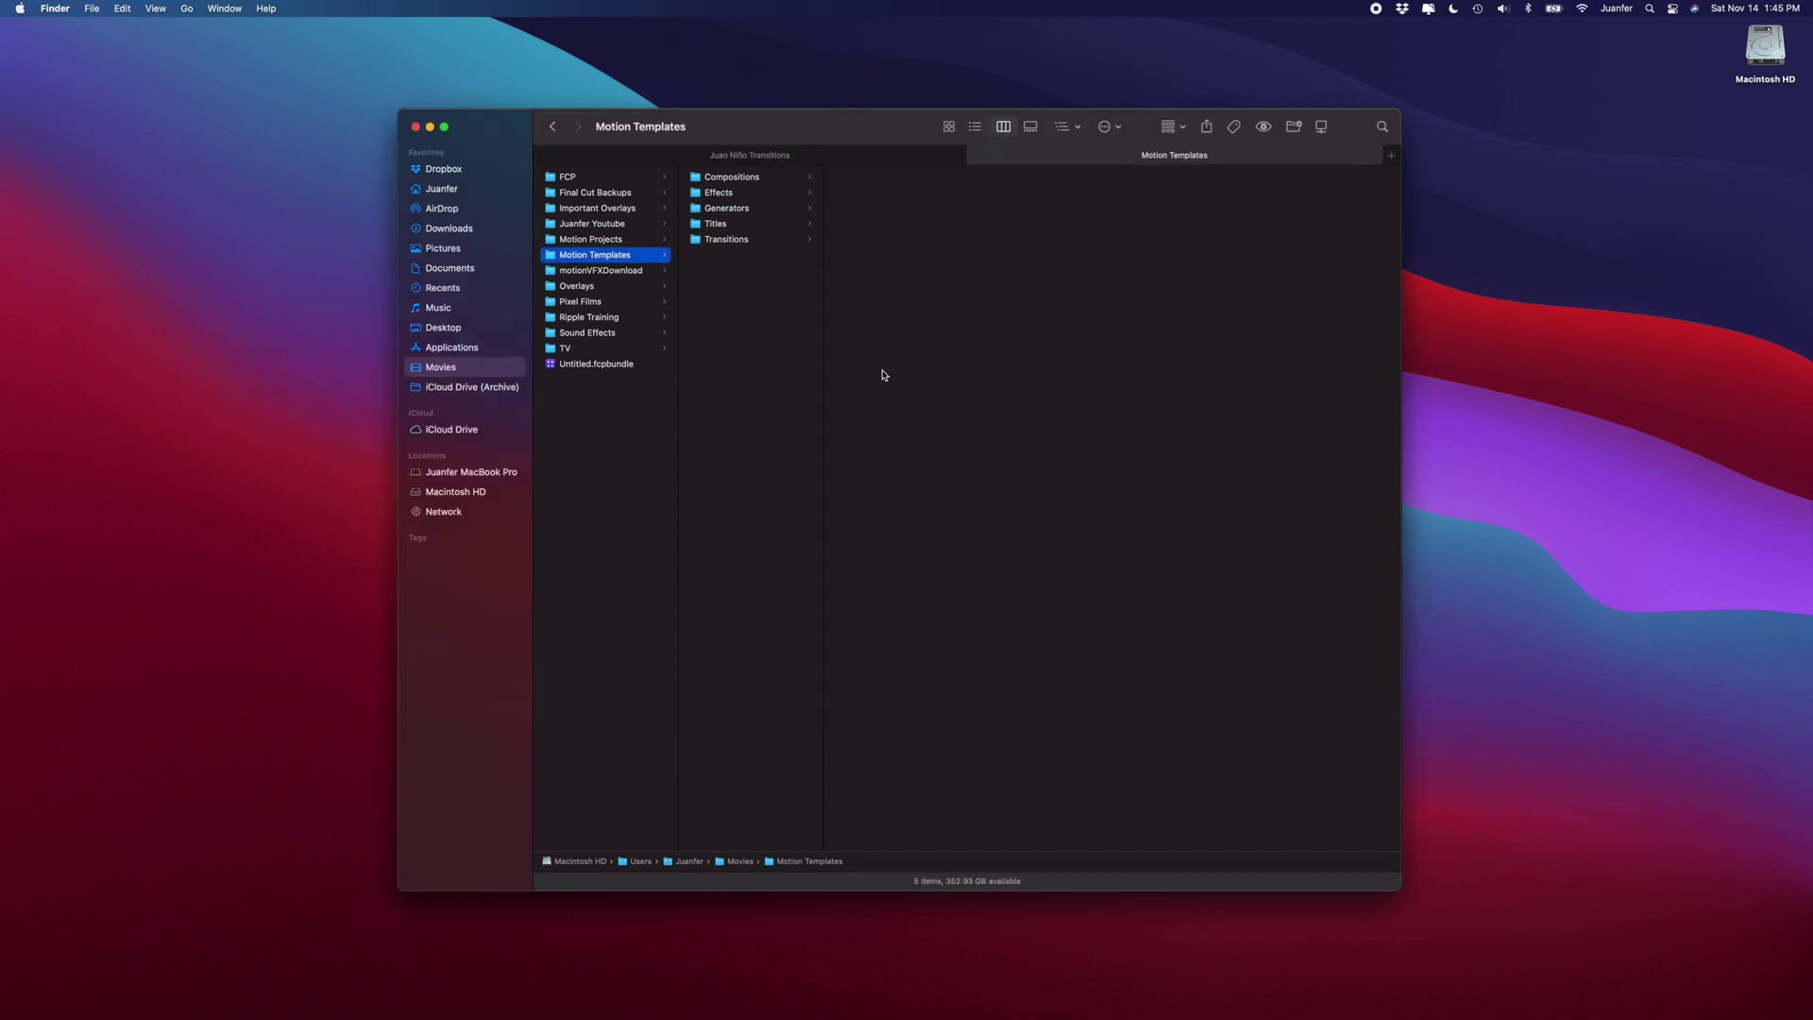
- Browse Macintosh HD > Users > home folder > Movies > Motion Templates to reach its five folders
click(477, 373)
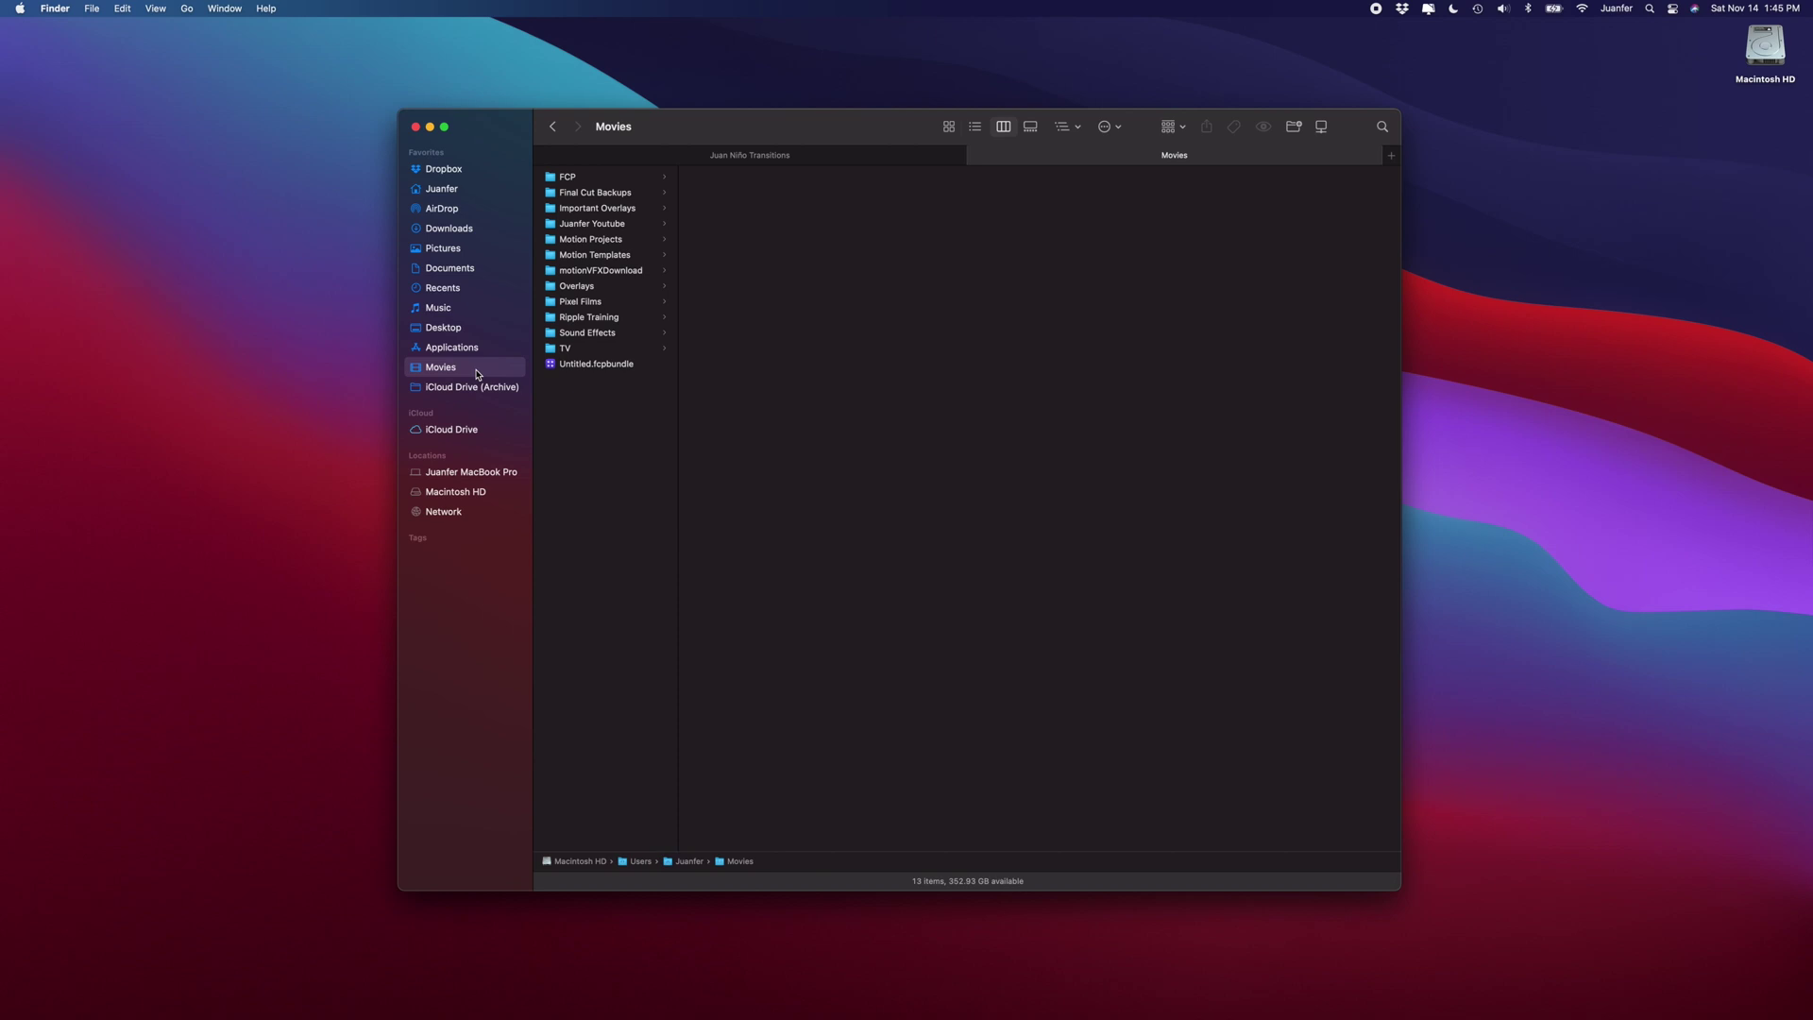
click(456, 493)
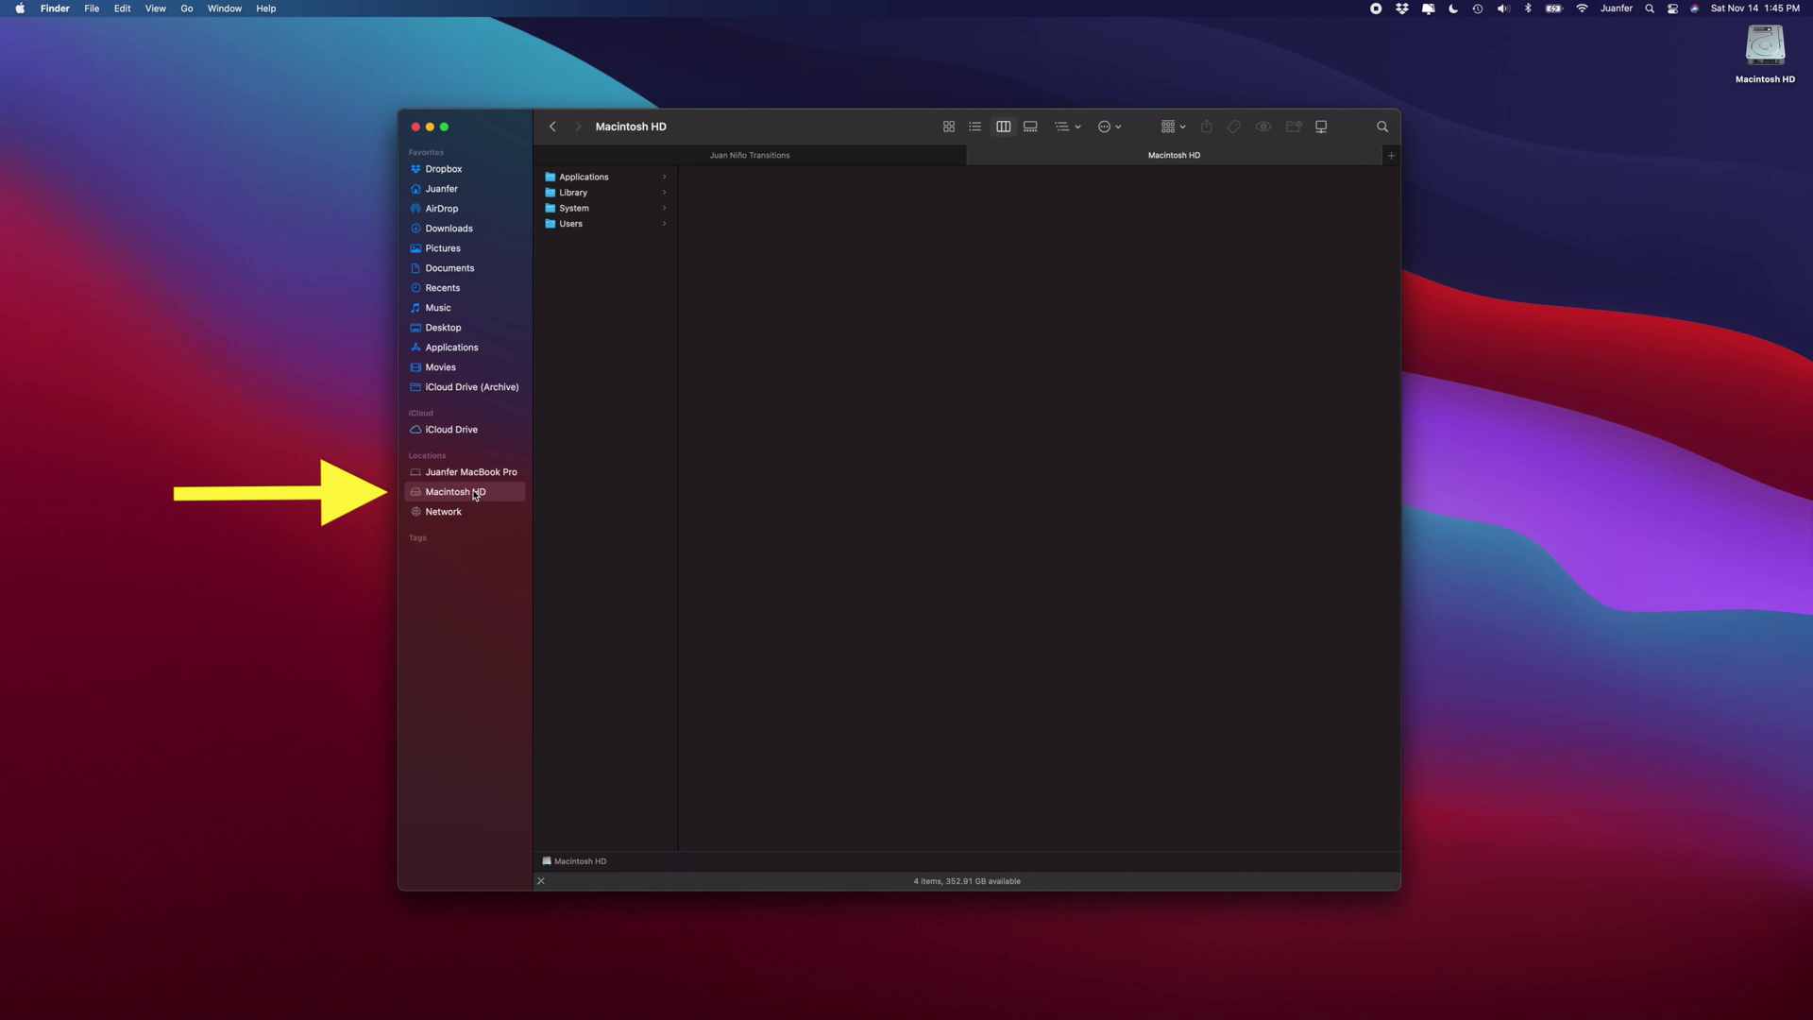
click(572, 224)
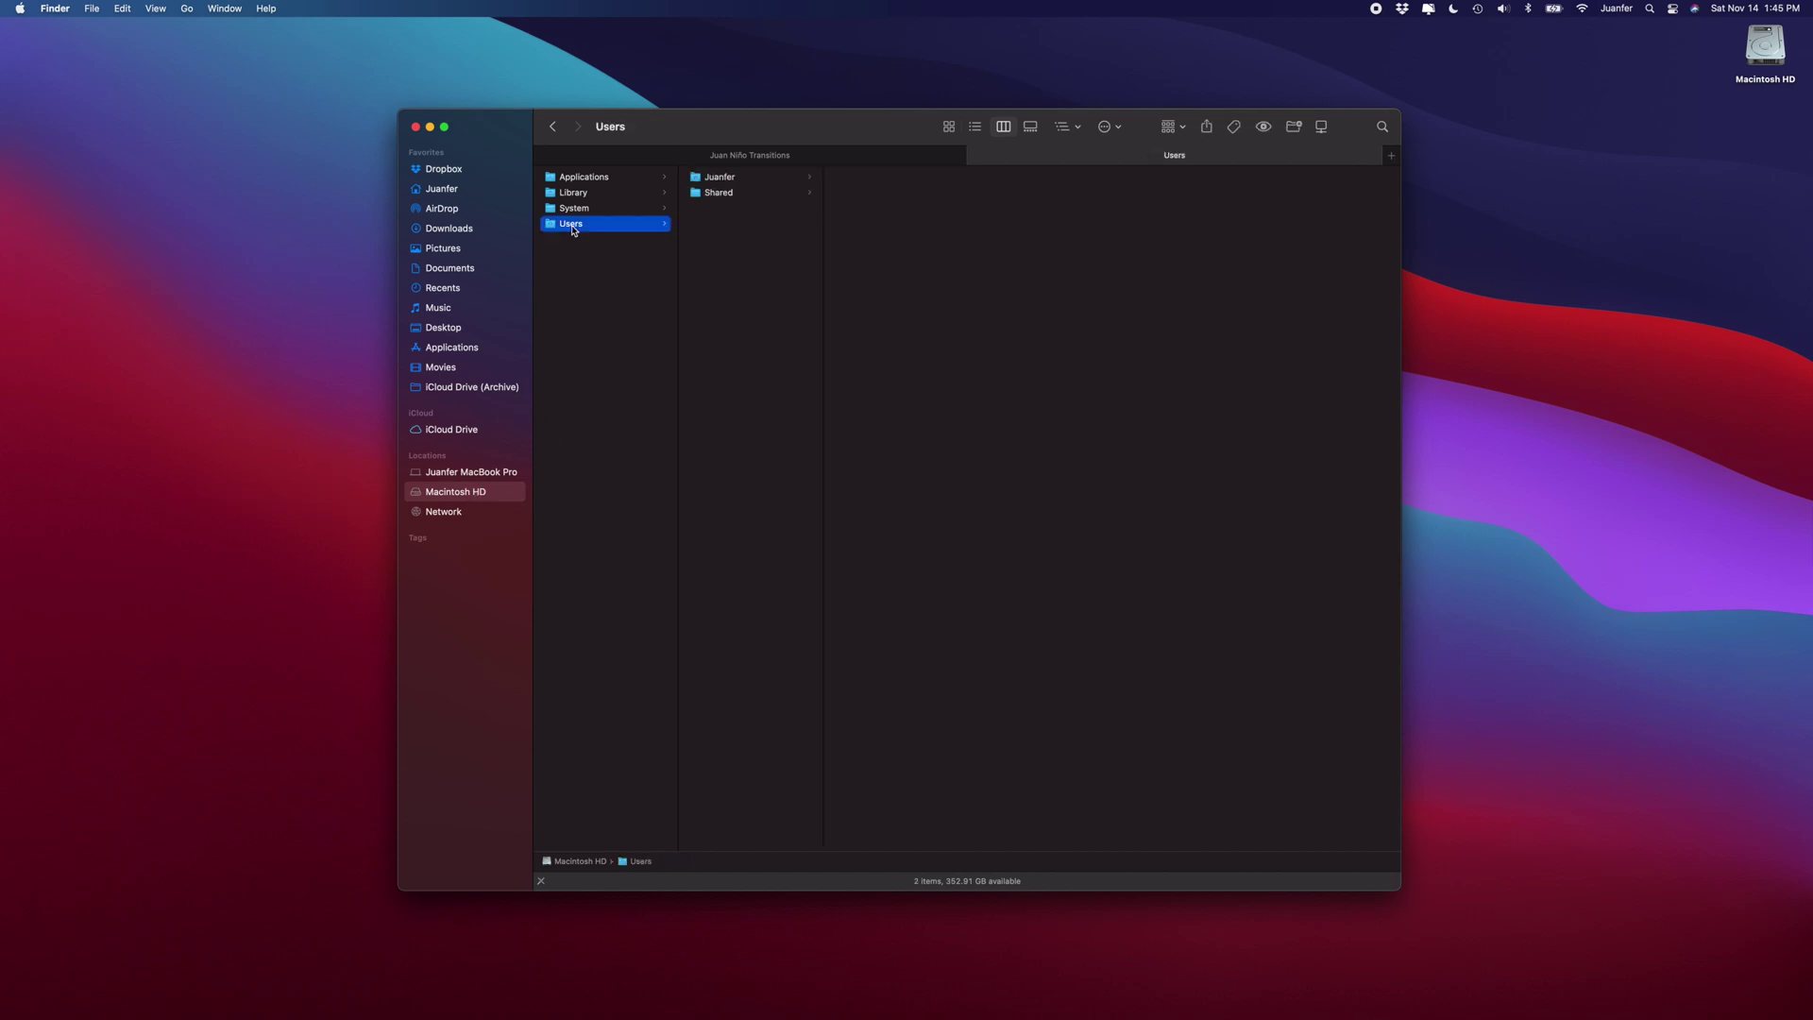
click(738, 180)
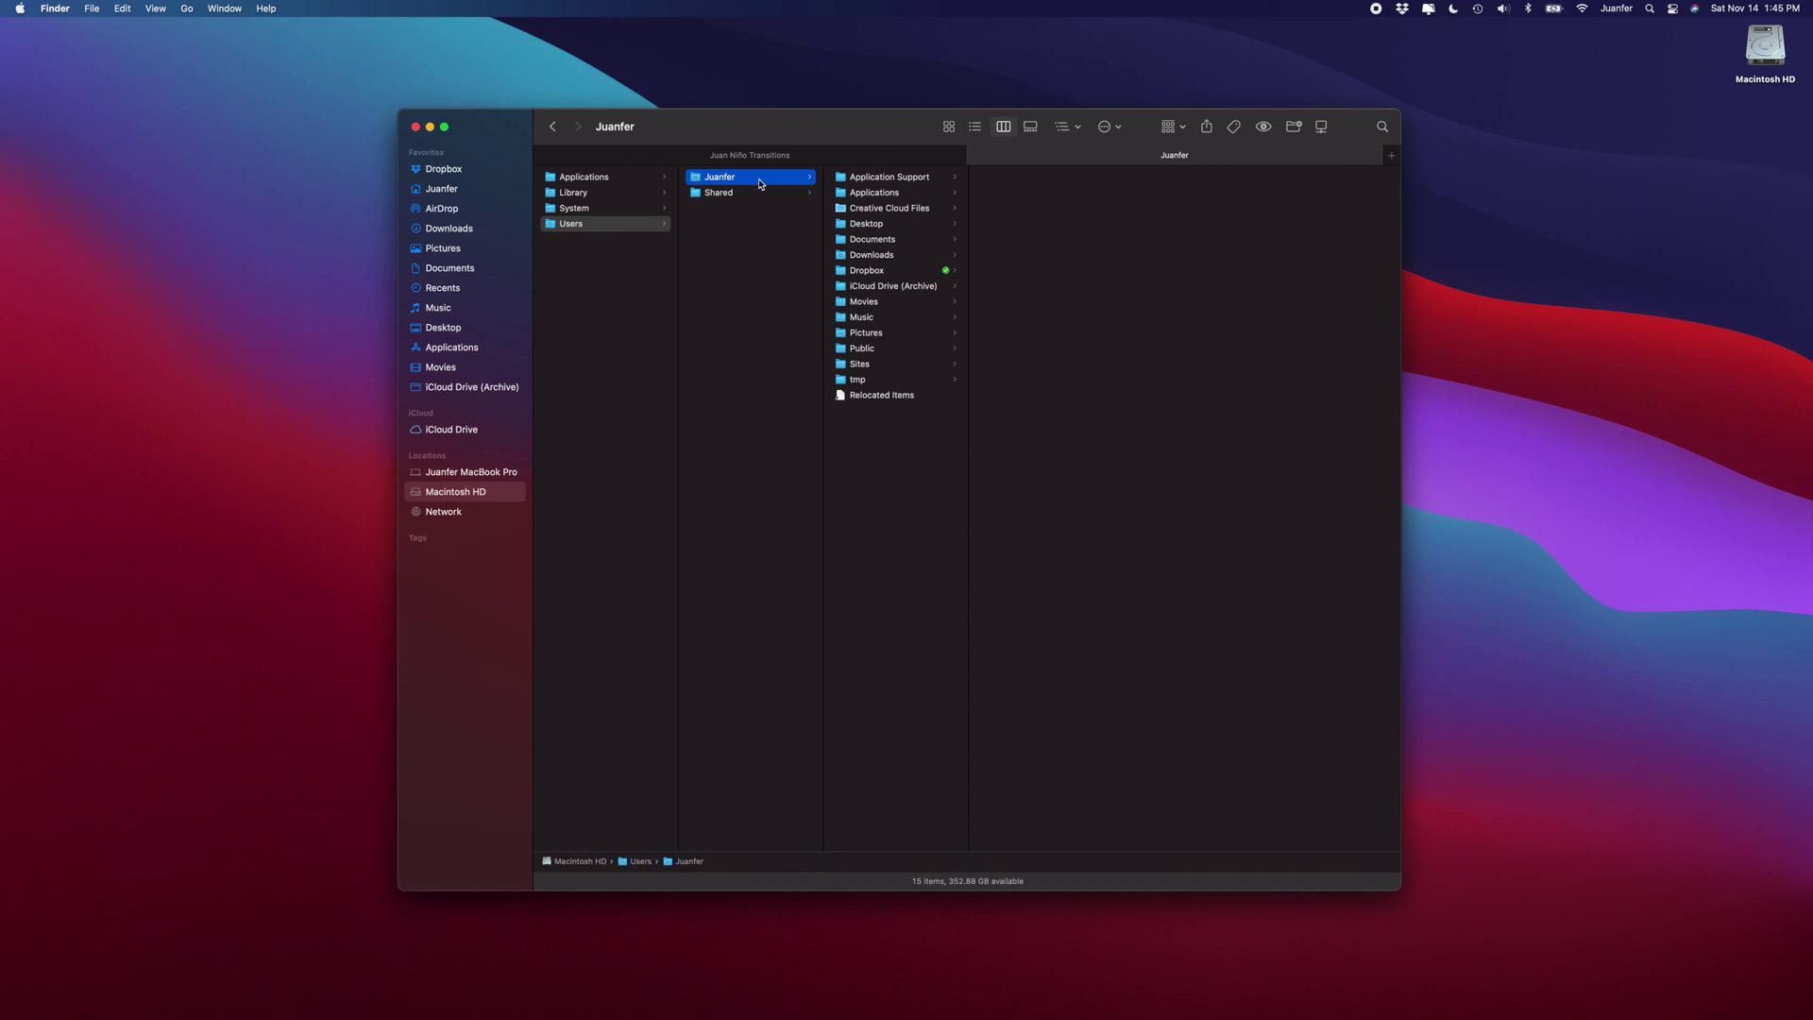
click(869, 303)
click(1061, 255)
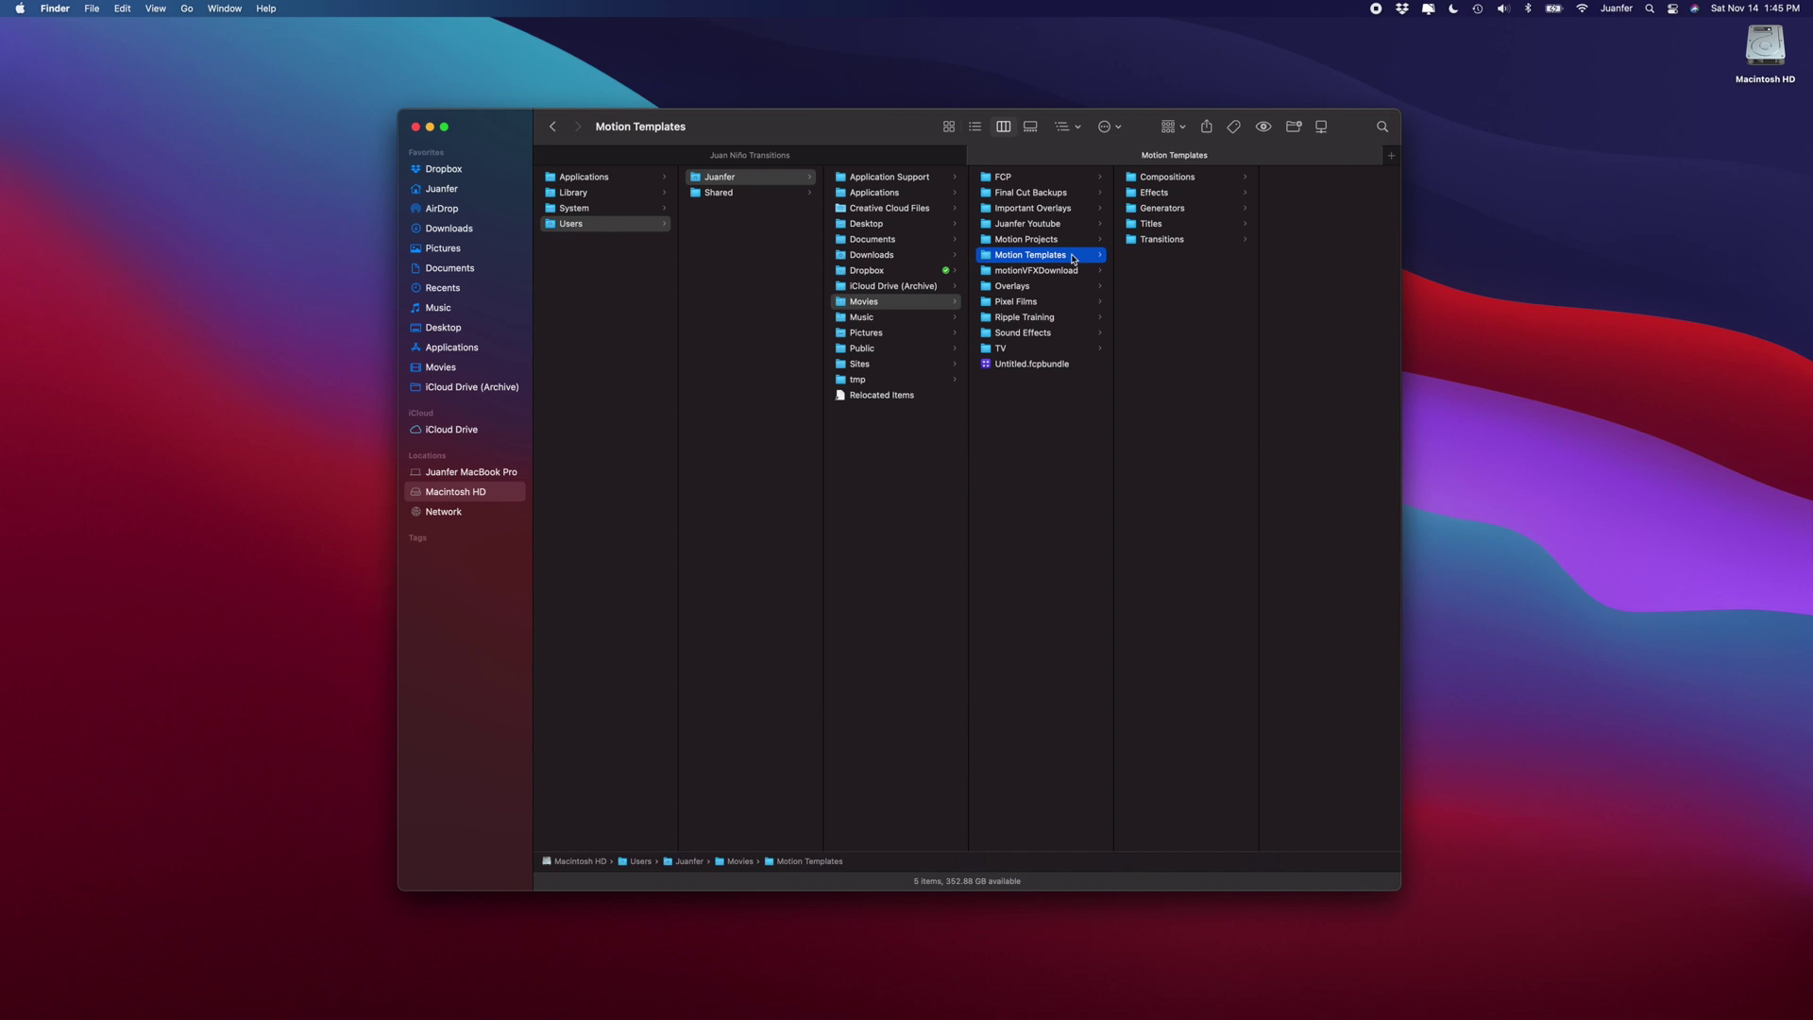
- From Go > Computer, browse Macintosh HD > Users > home > Movies > Motion Templates, then return to Macintosh HD
click(188, 10)
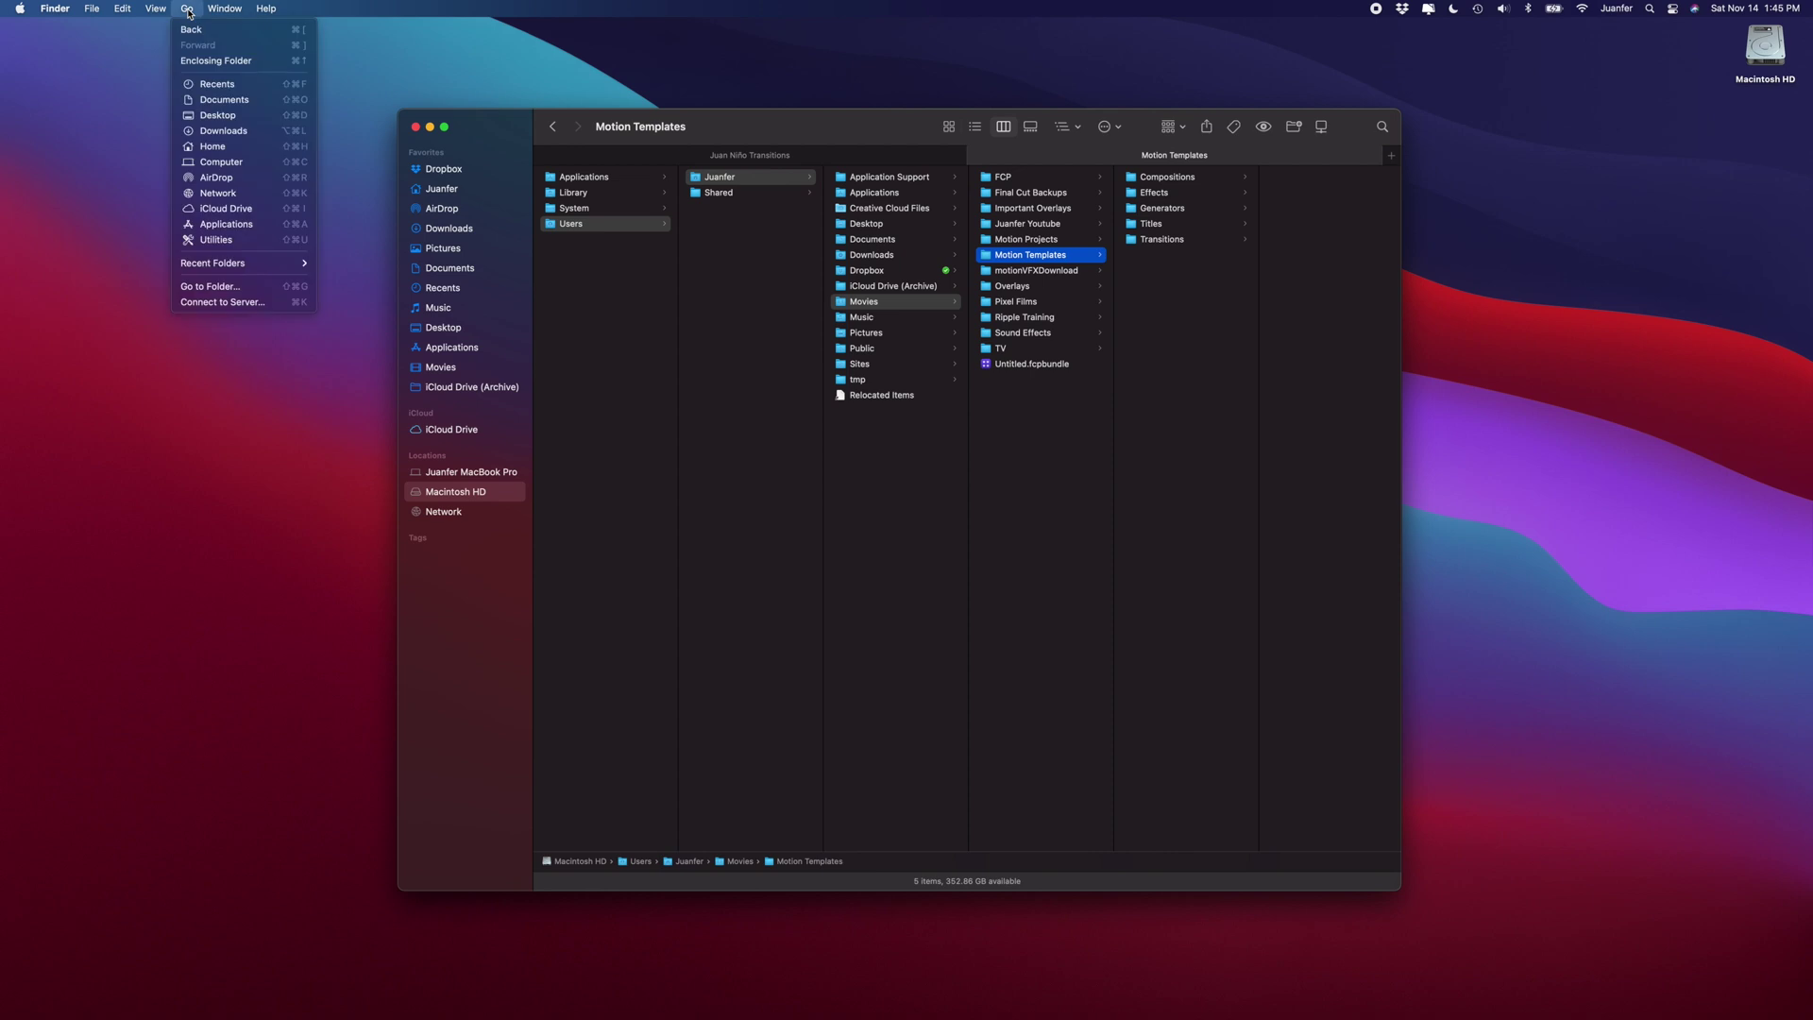
click(208, 163)
click(587, 193)
click(727, 224)
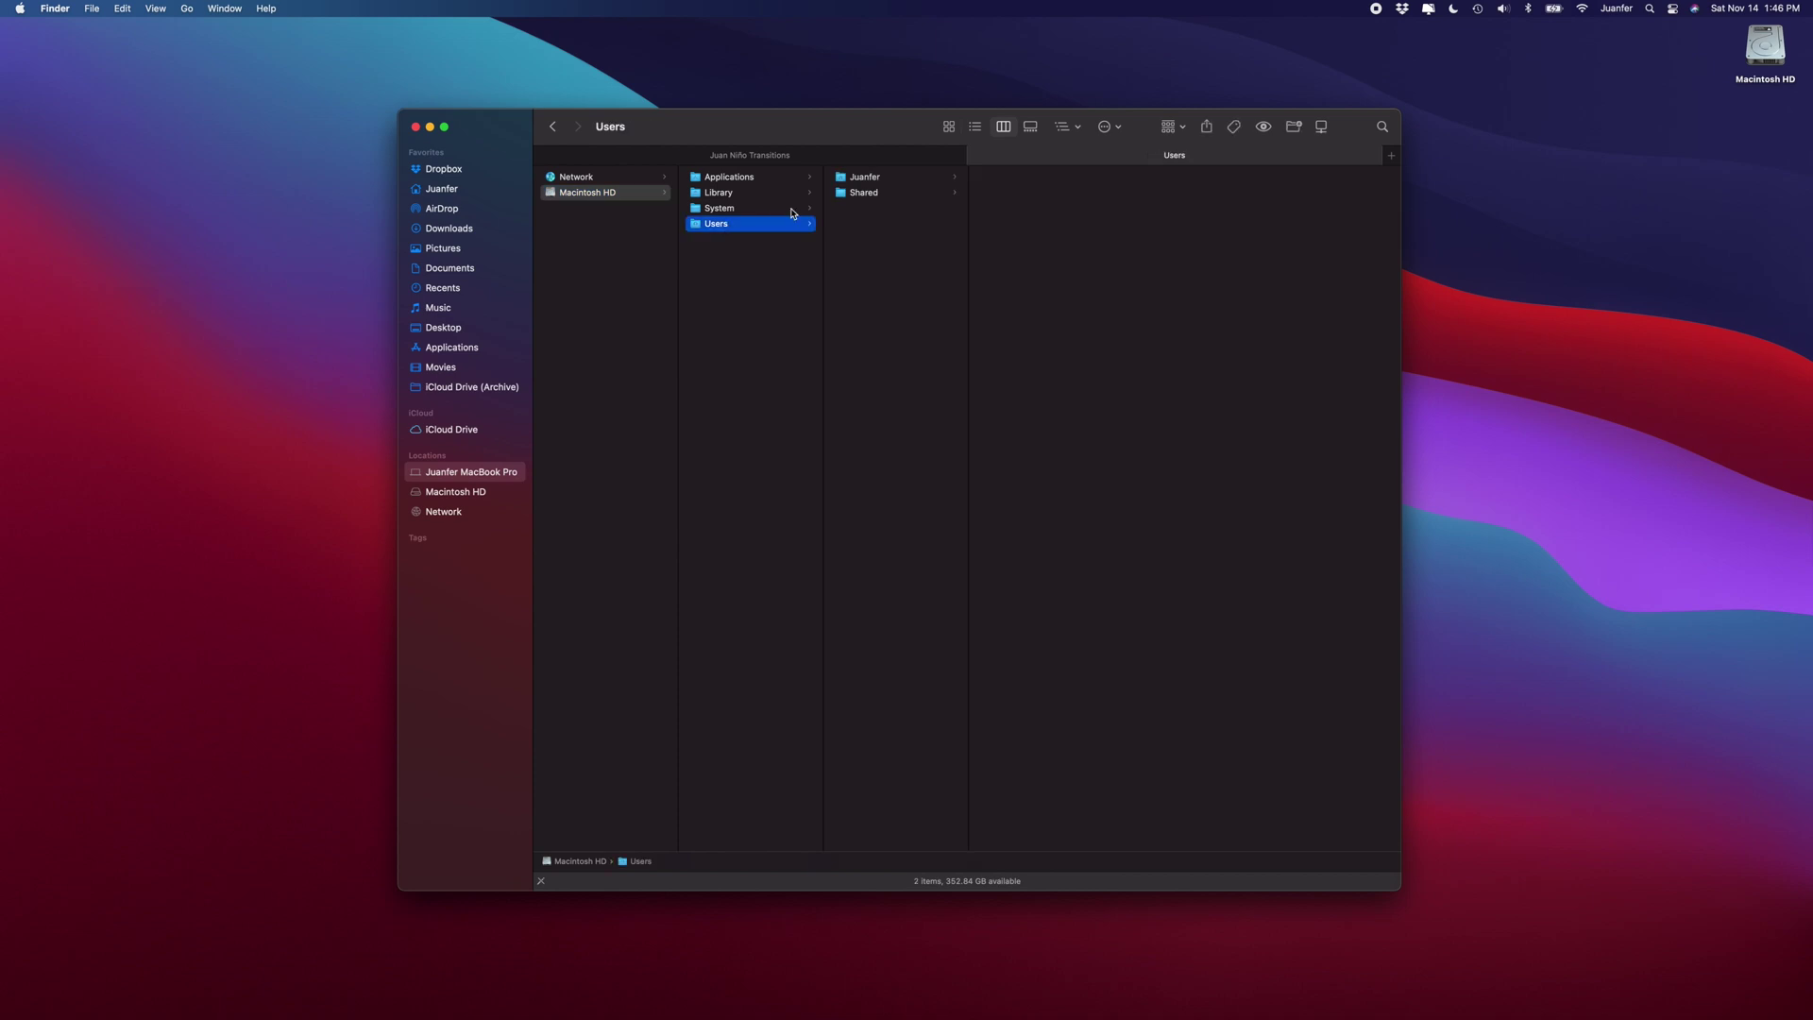
click(880, 178)
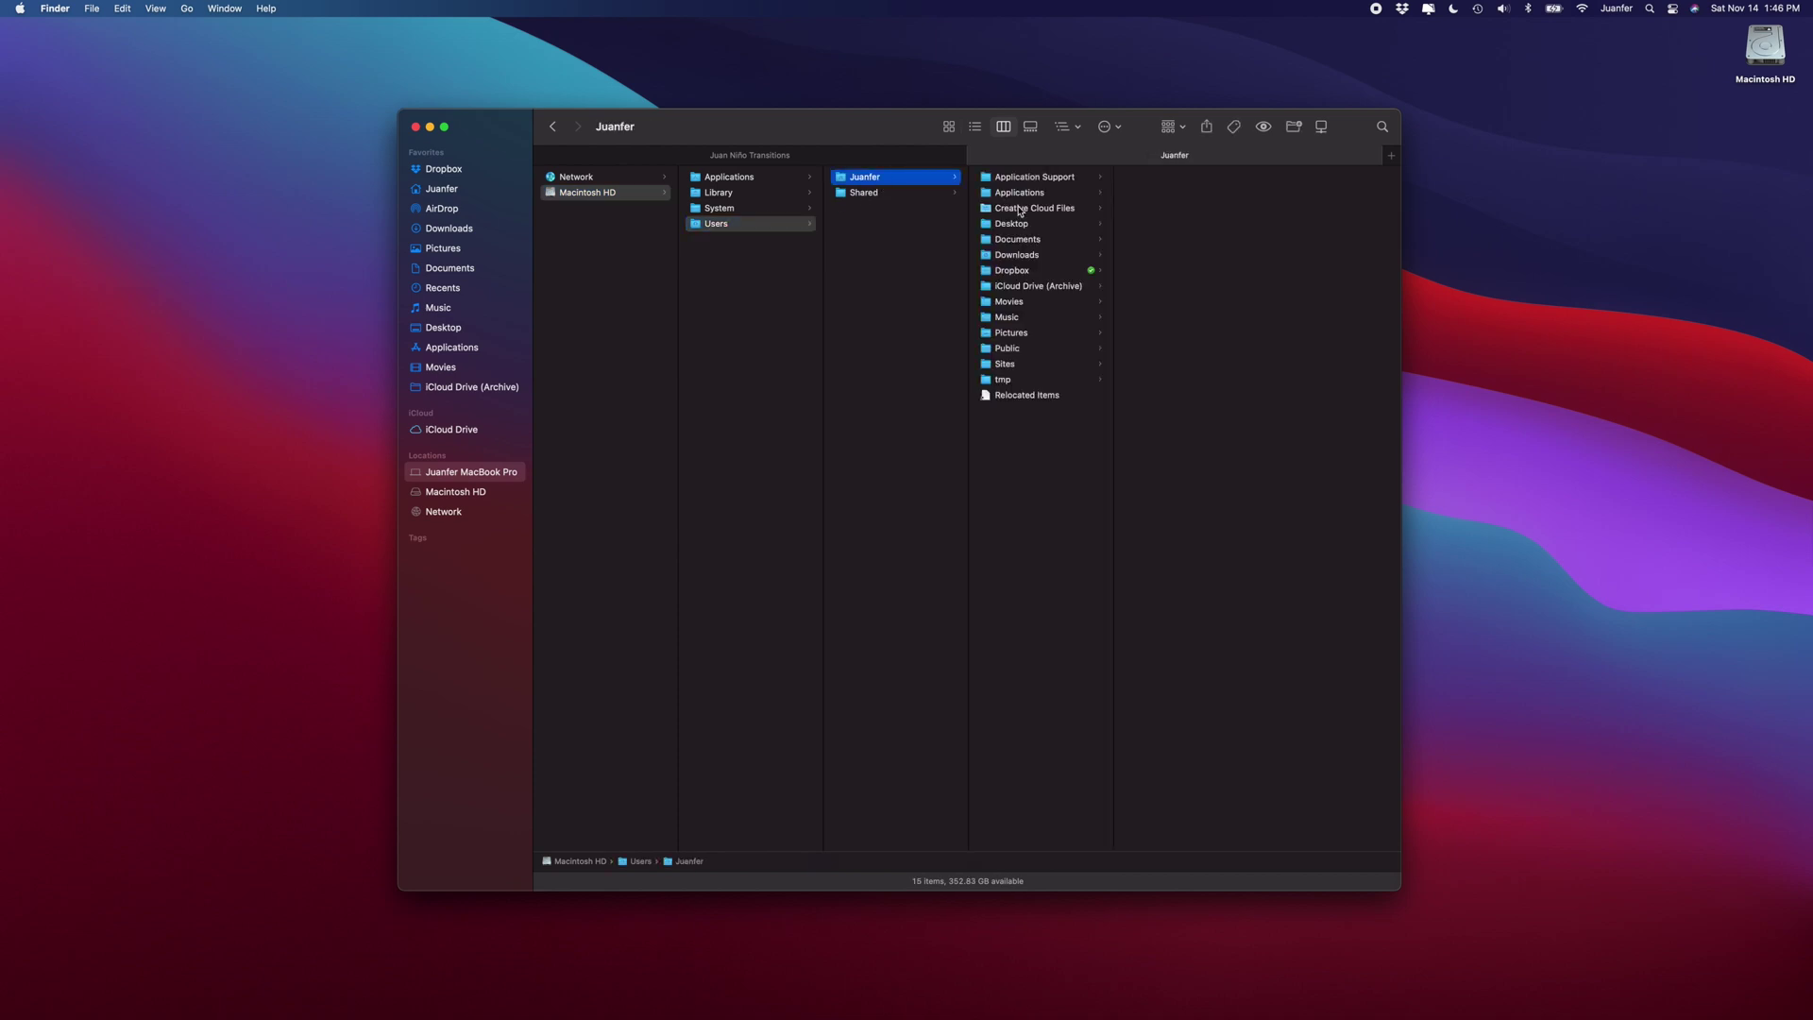
click(1016, 307)
click(1195, 257)
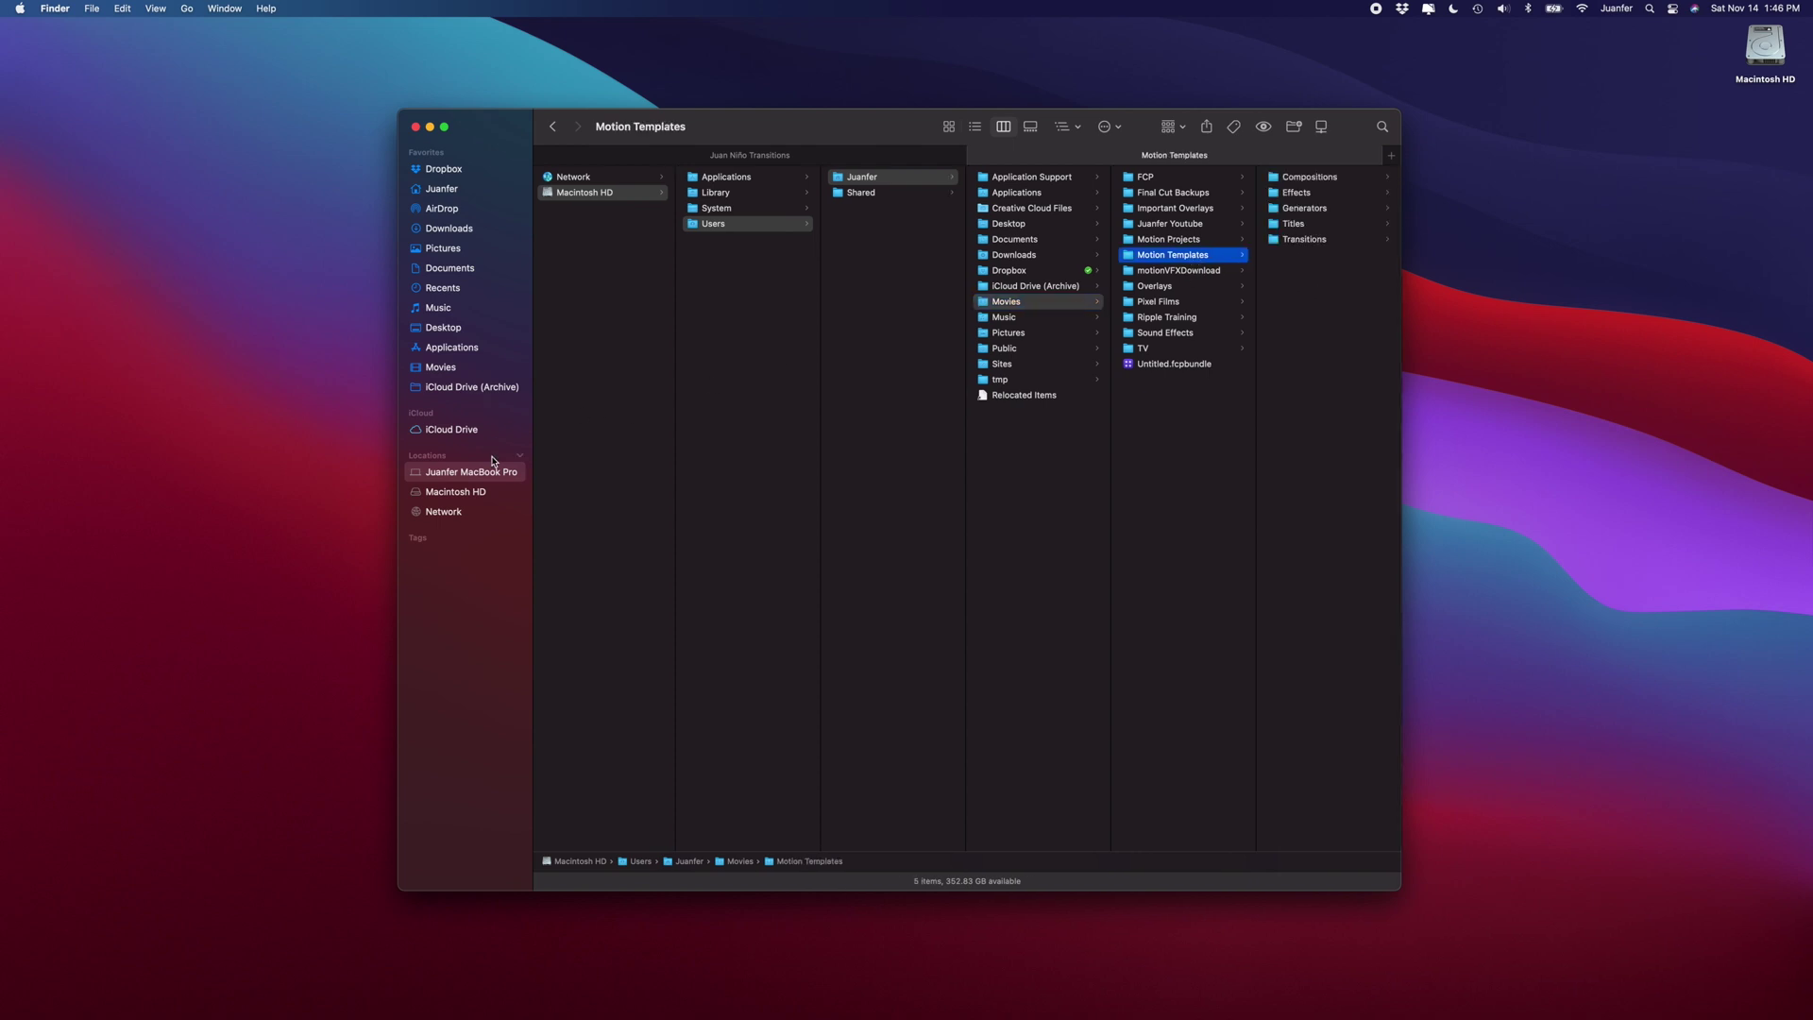
click(465, 494)
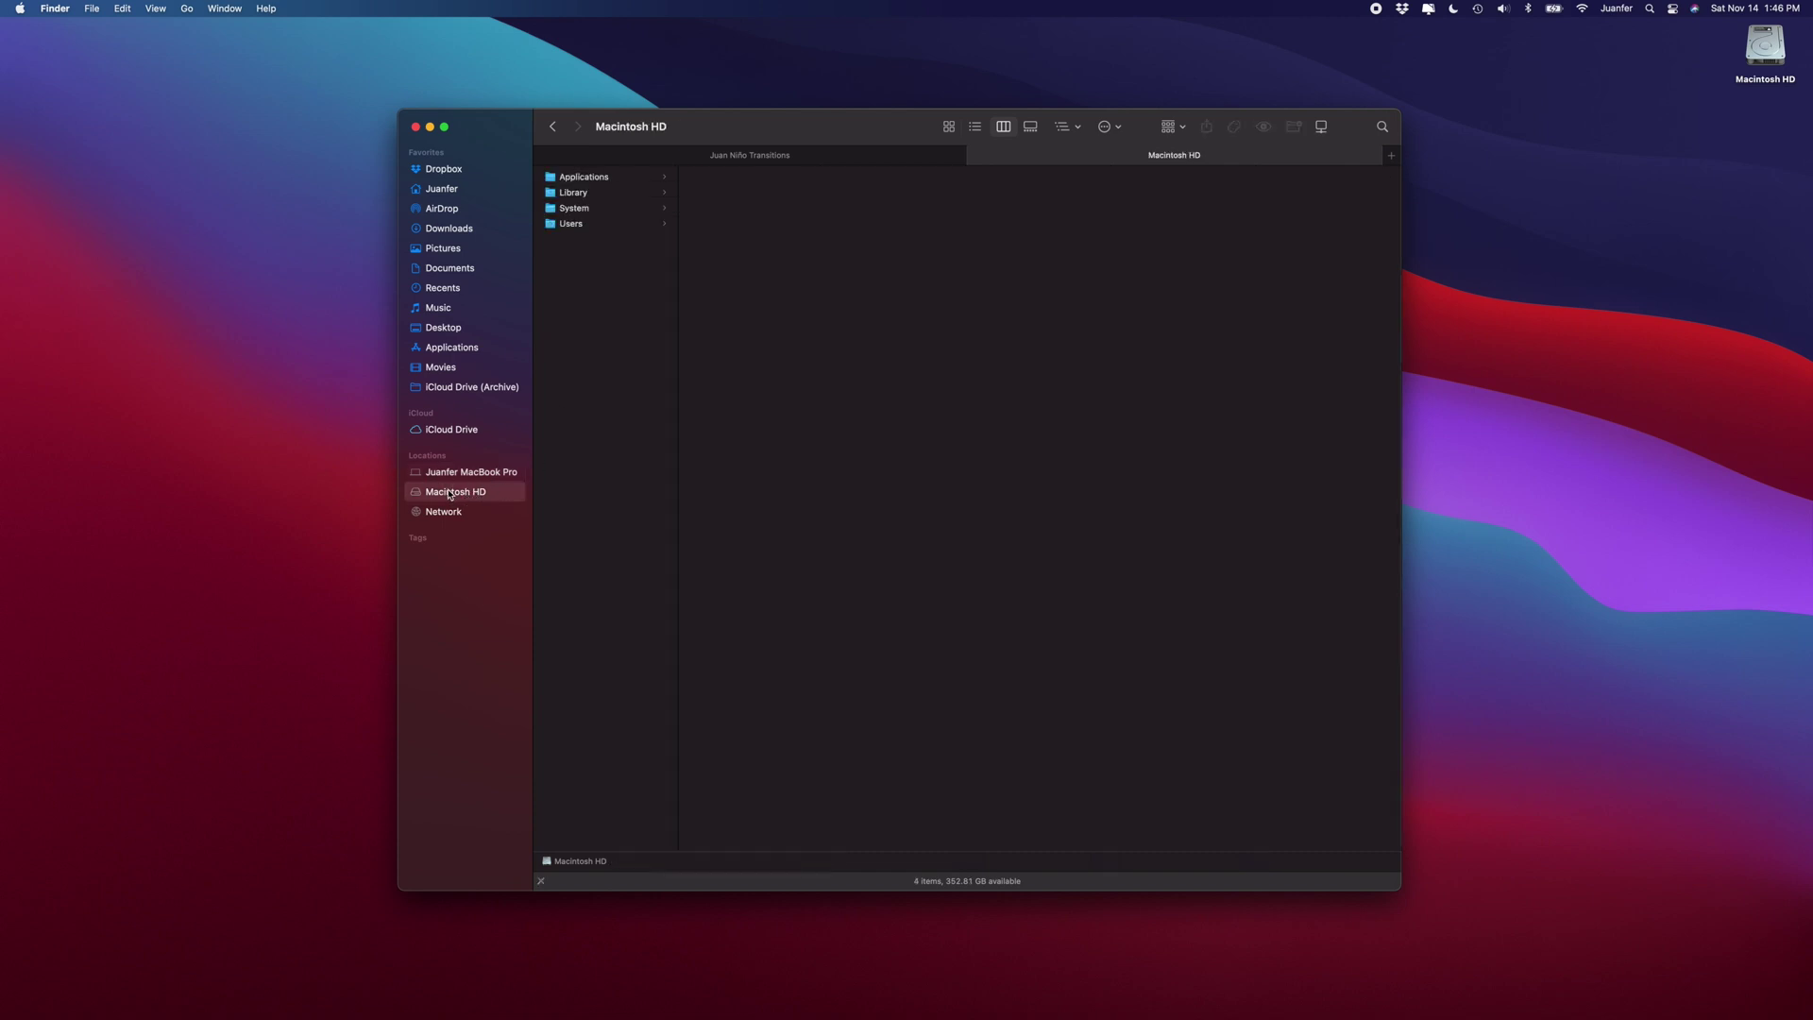
click(446, 369)
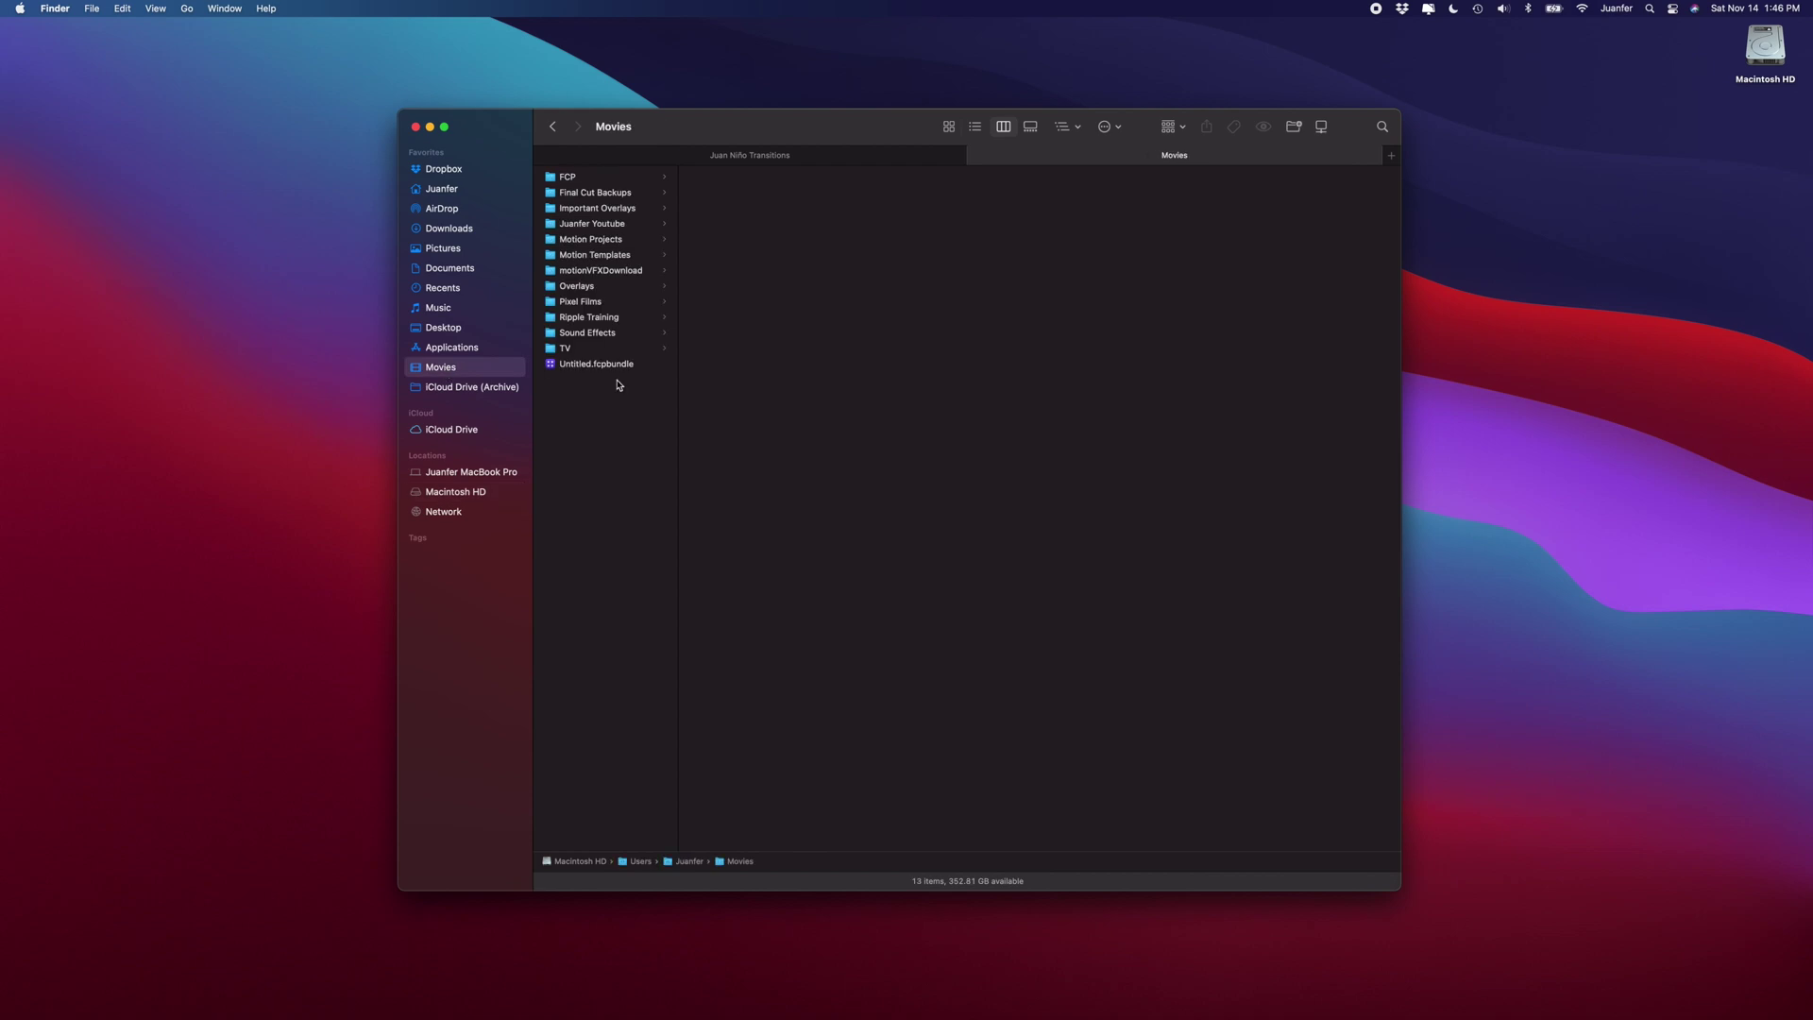